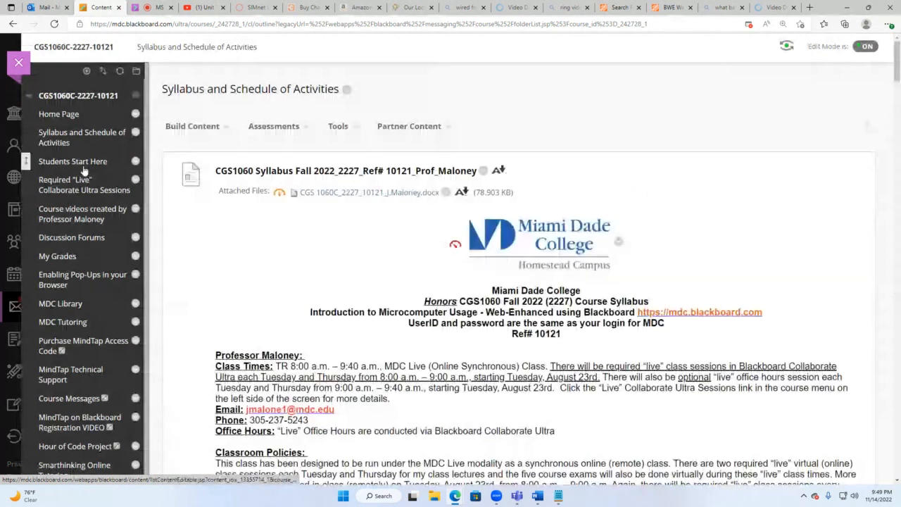
# Step: Review the course syllabus and the unit schedule of activities with its exam dates and training due dates
pyautogui.scroll(-3, 590, 260)
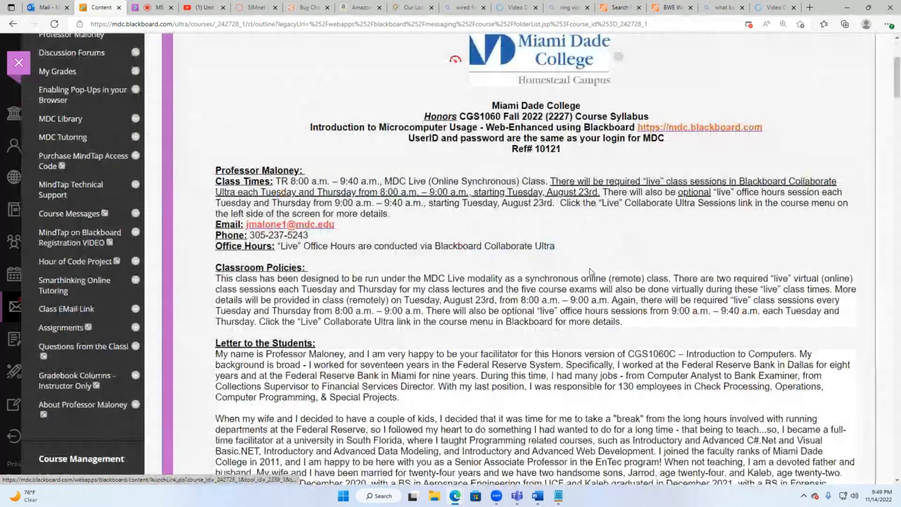
pyautogui.scroll(-2, 592, 273)
pyautogui.moveTo(898, 98); pyautogui.dragTo(899, 443)
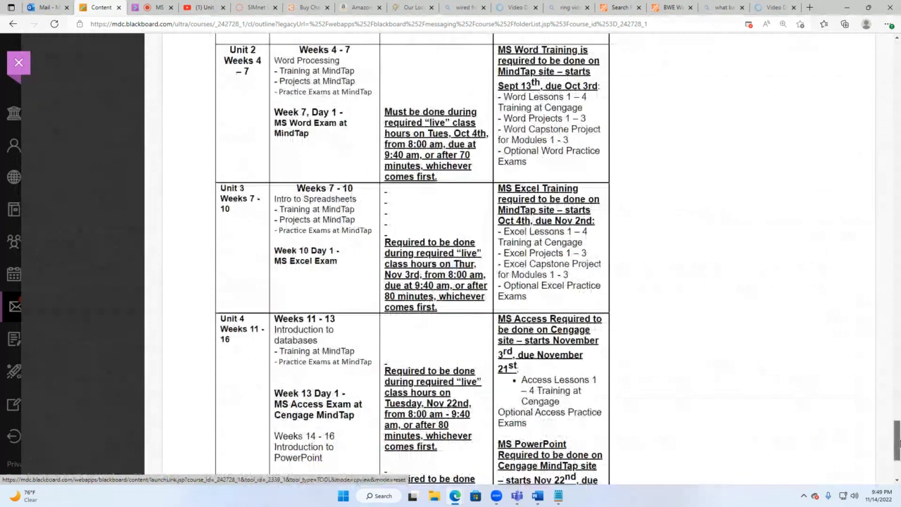
pyautogui.moveTo(898, 442); pyautogui.dragTo(899, 460)
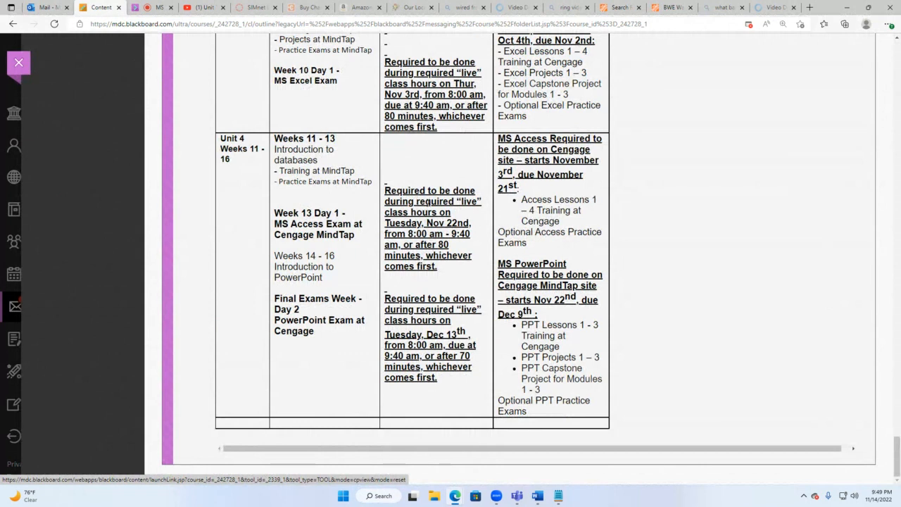
pyautogui.scroll(10, 440, 250)
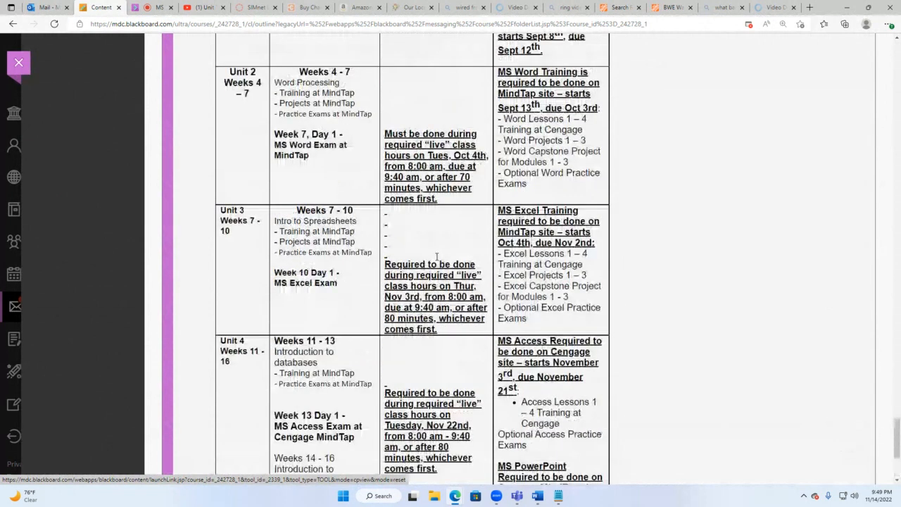
pyautogui.scroll(10, 437, 252)
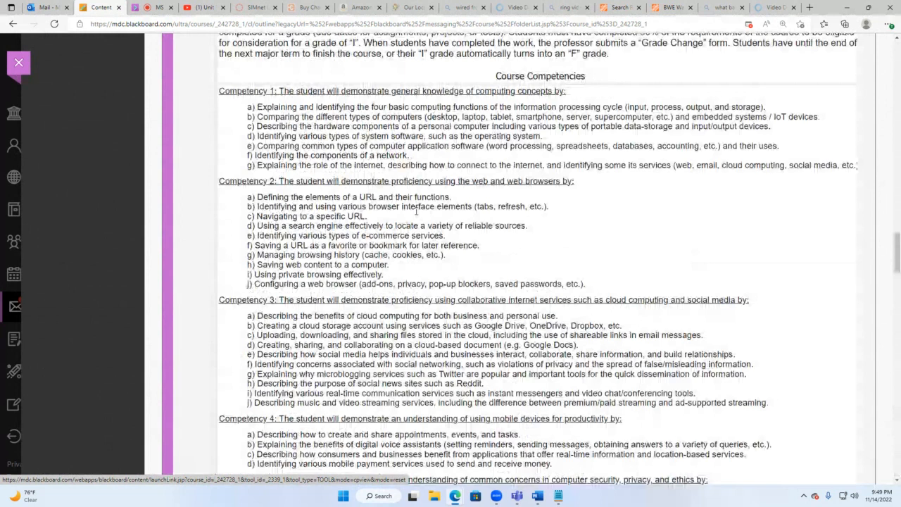
pyautogui.scroll(15, 416, 211)
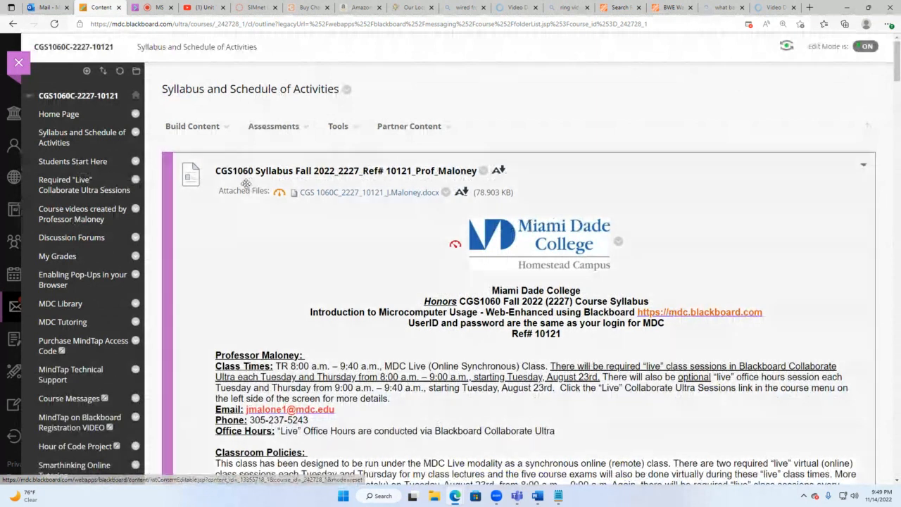
# Step: Launch the MindTap course site from the Students Start Here page
pyautogui.click(64, 167)
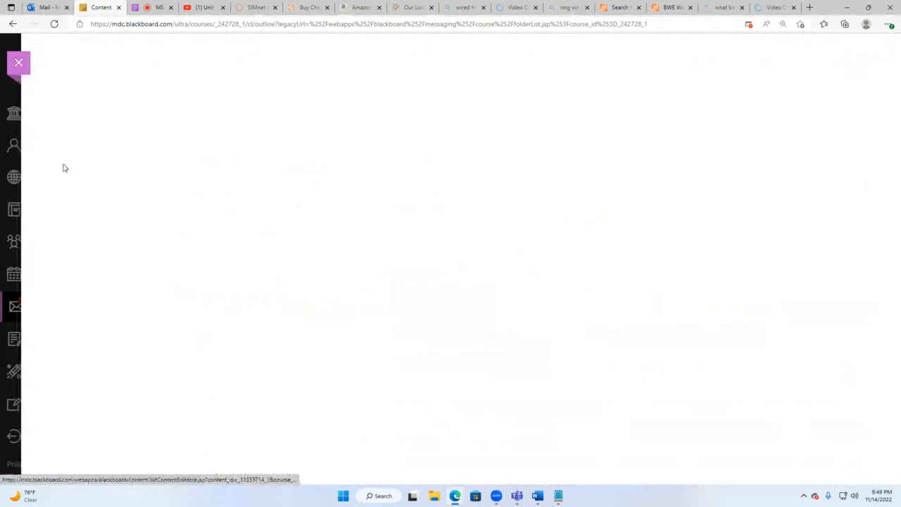
pyautogui.click(279, 169)
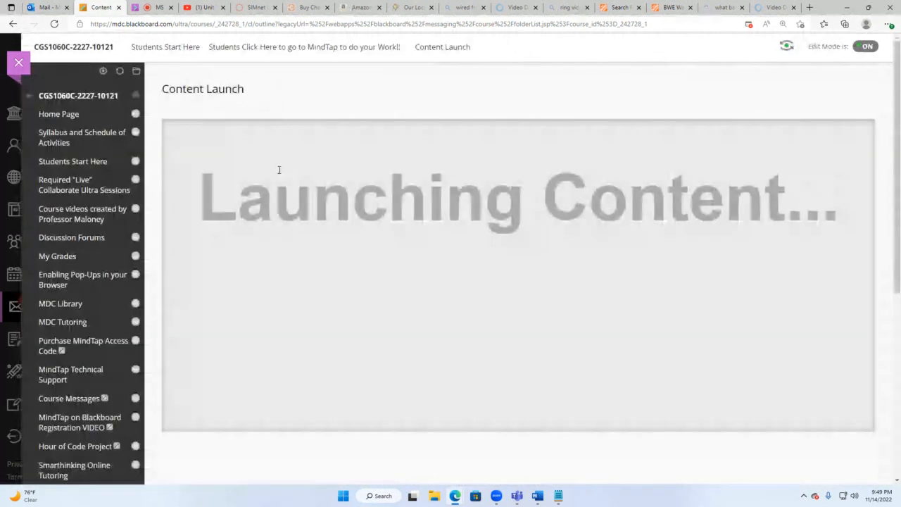
pyautogui.click(687, 133)
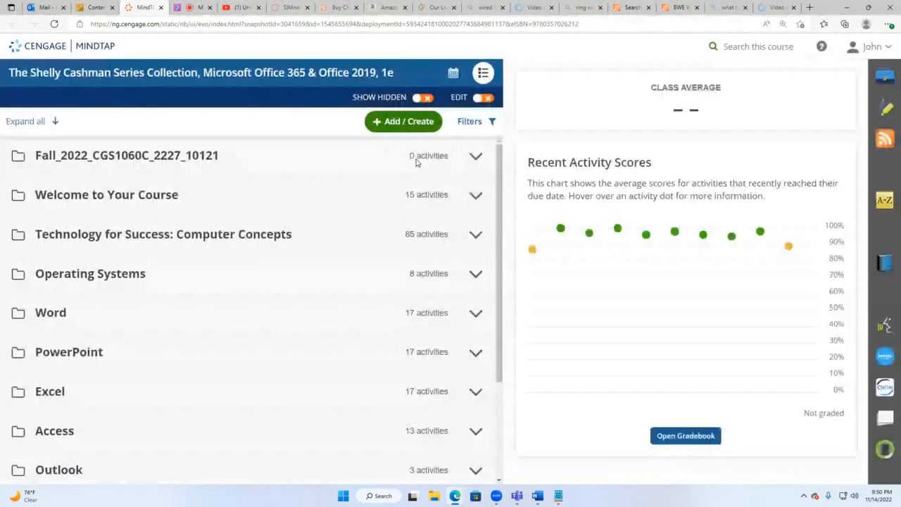
# Step: Expand the Access unit's Module 1 activities and check the SAM Training due date against the calendar
pyautogui.click(45, 431)
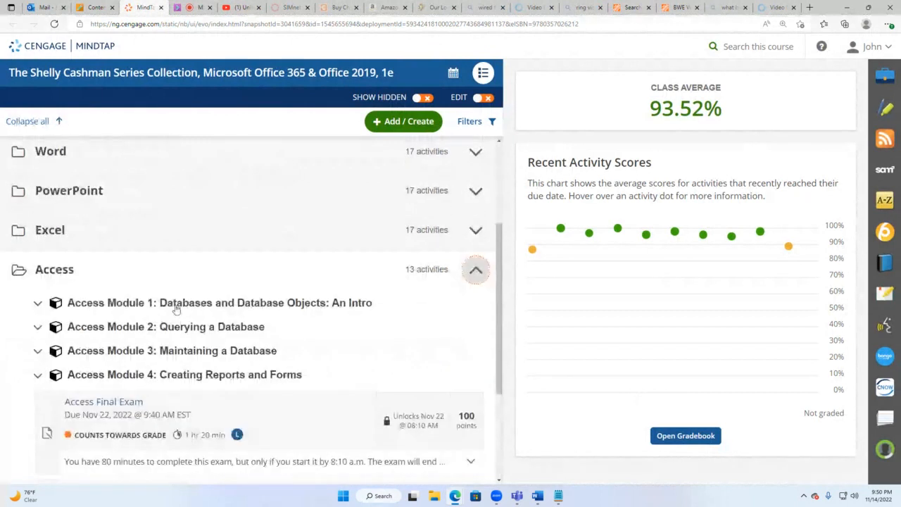
pyautogui.click(176, 309)
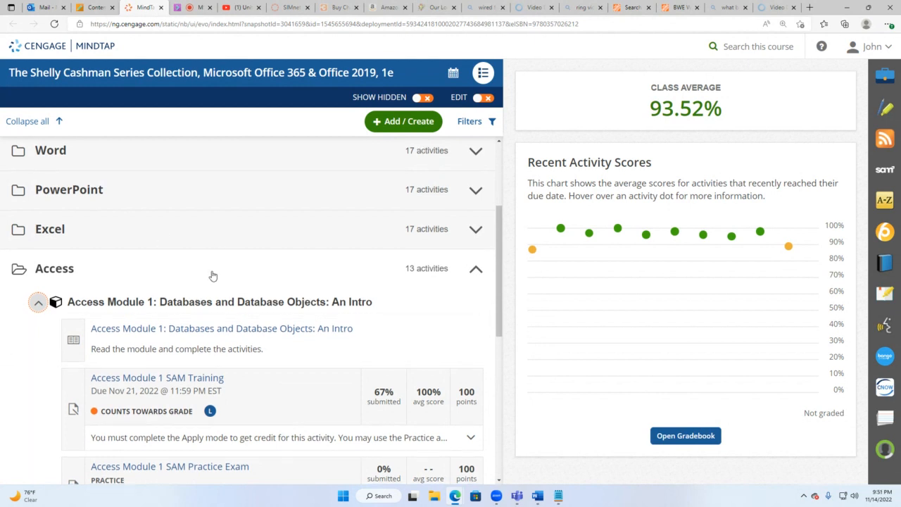
pyautogui.scroll(-2, 213, 275)
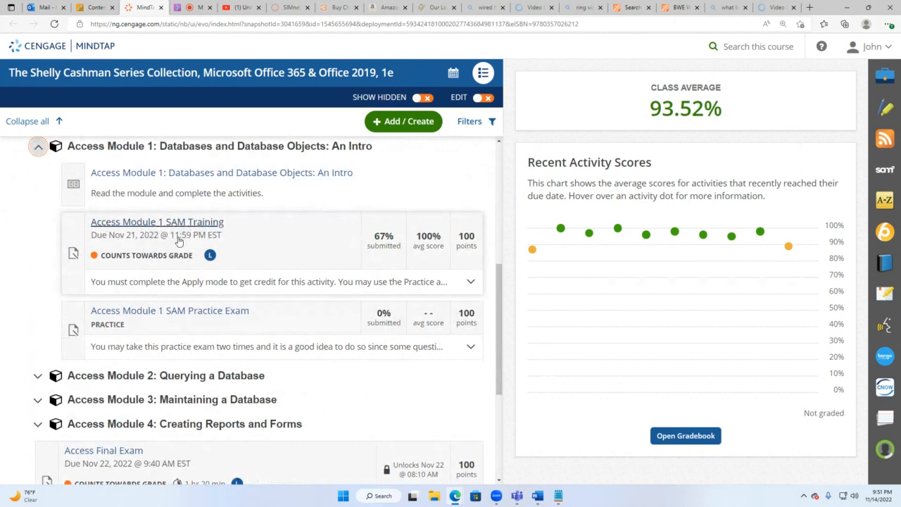
pyautogui.click(872, 495)
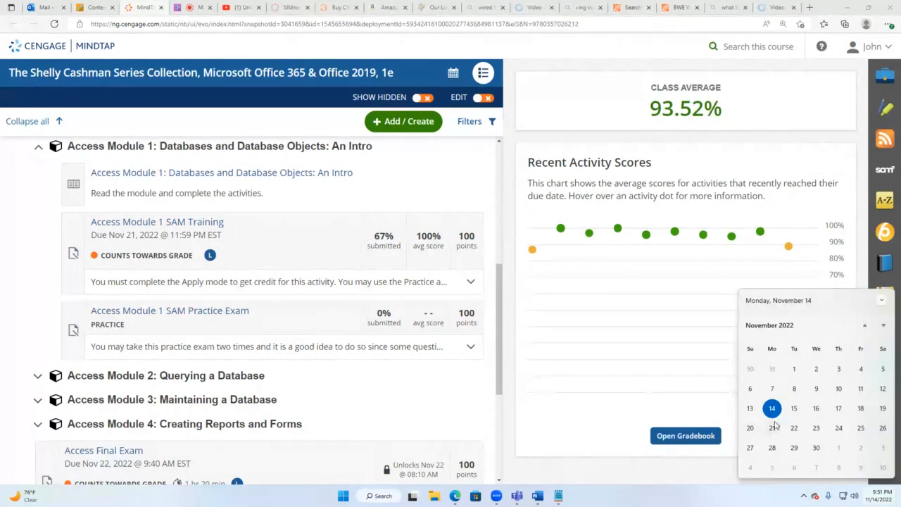
pyautogui.click(822, 7)
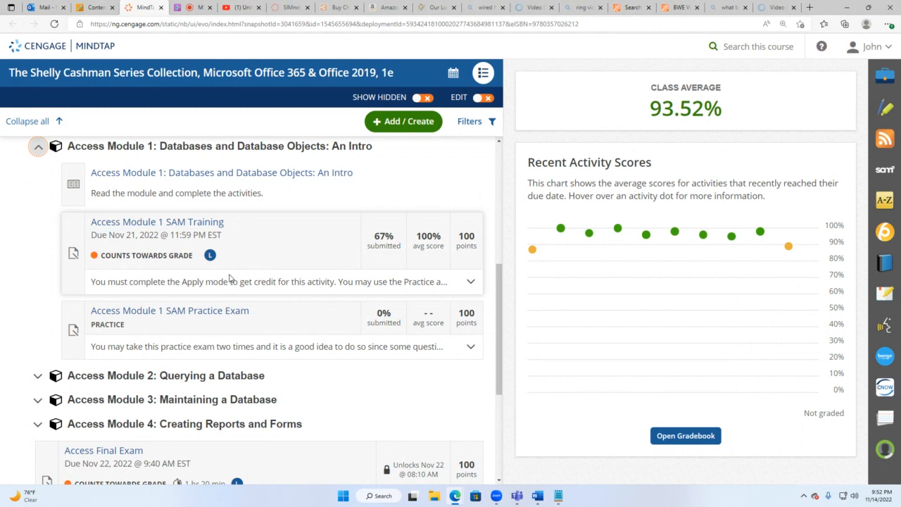
# Step: Start the Access Module 1 SAM Training and maximize its window
pyautogui.click(173, 224)
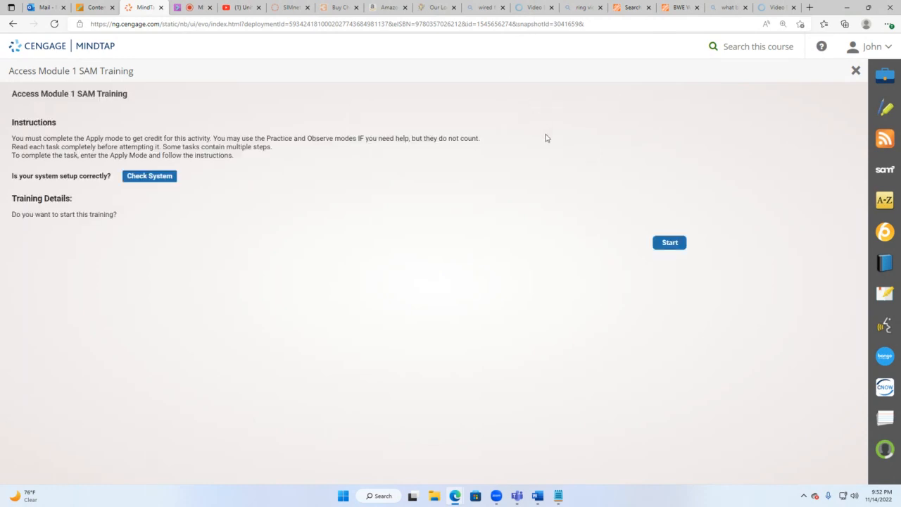
pyautogui.click(670, 243)
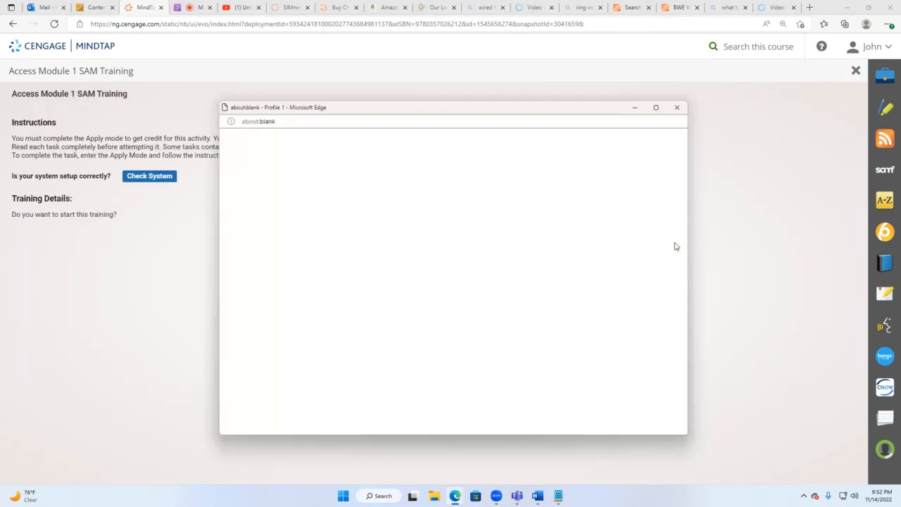
pyautogui.click(661, 104)
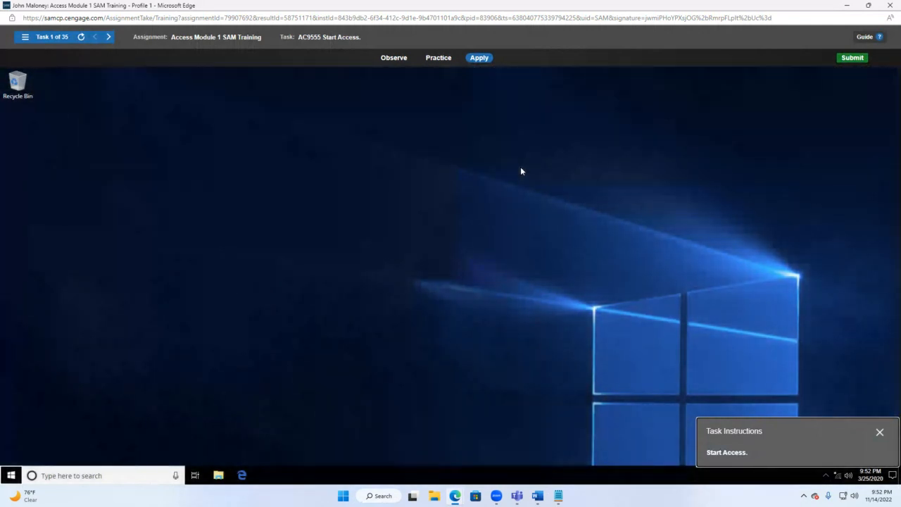
# Step: Move the task instructions to the middle of the simulated desktop and start Access from its most used apps
pyautogui.moveTo(850, 432); pyautogui.dragTo(470, 149)
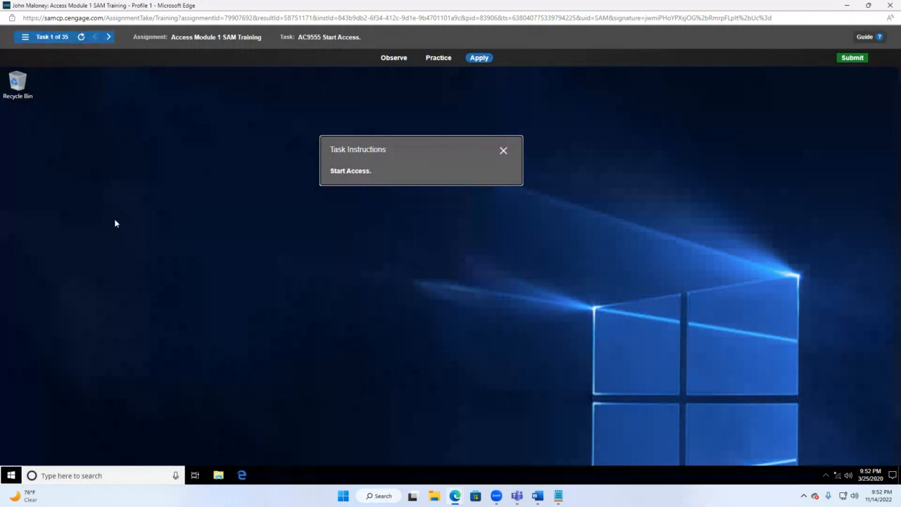
pyautogui.click(12, 476)
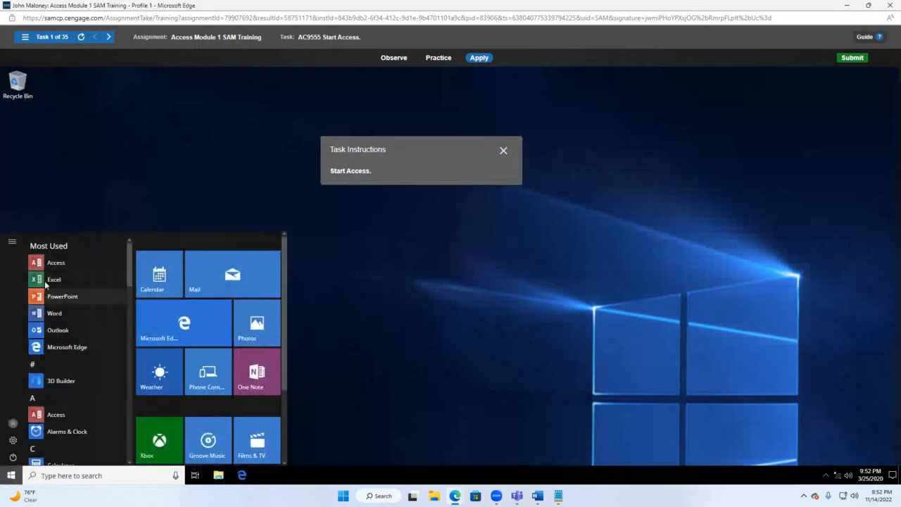
pyautogui.scroll(-2, 53, 265)
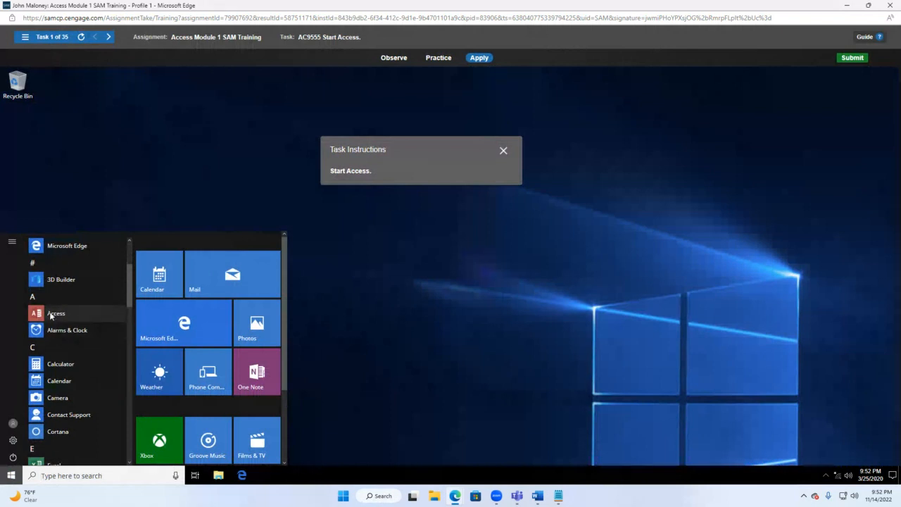
pyautogui.scroll(2, 50, 319)
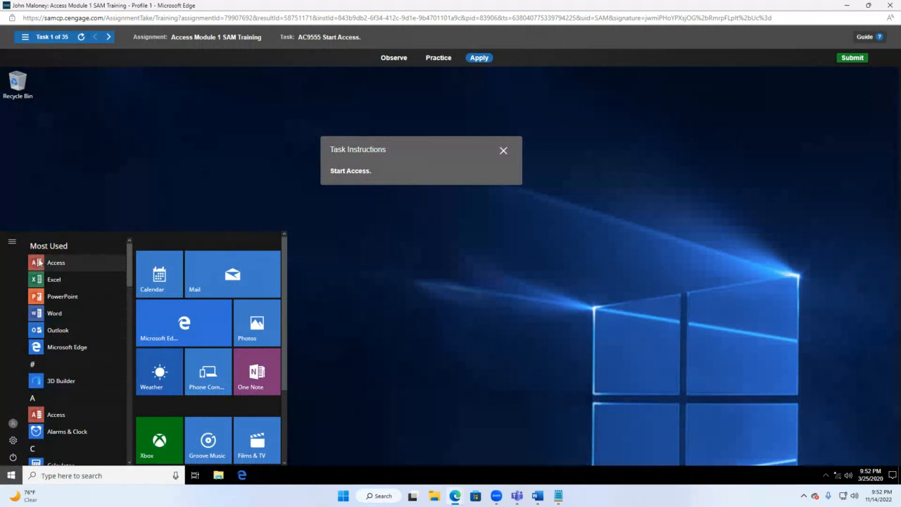
pyautogui.click(39, 262)
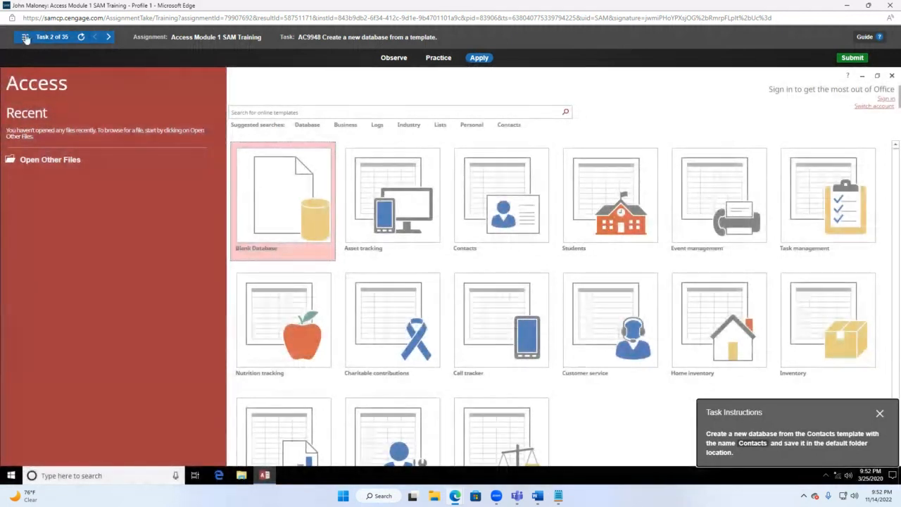
# Step: Return to task 1 in the task list and start Access again from the alphabetical app list
pyautogui.click(25, 37)
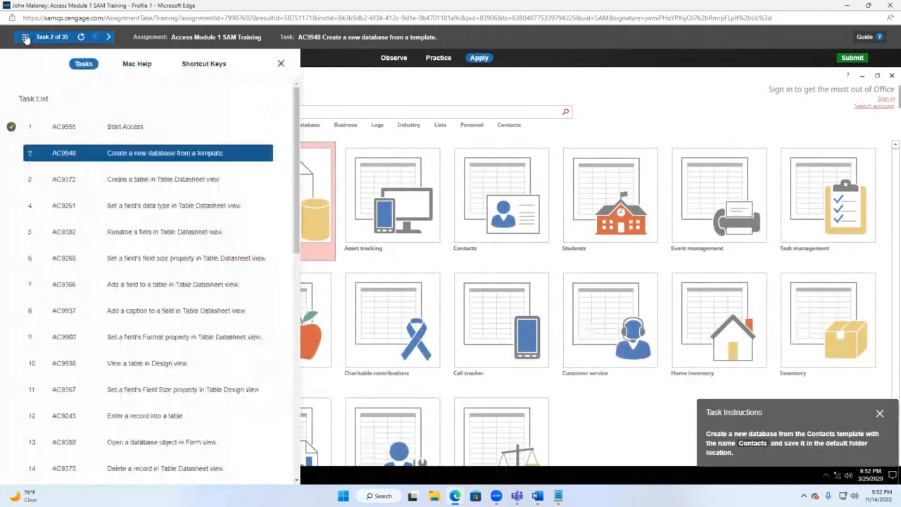
pyautogui.click(60, 129)
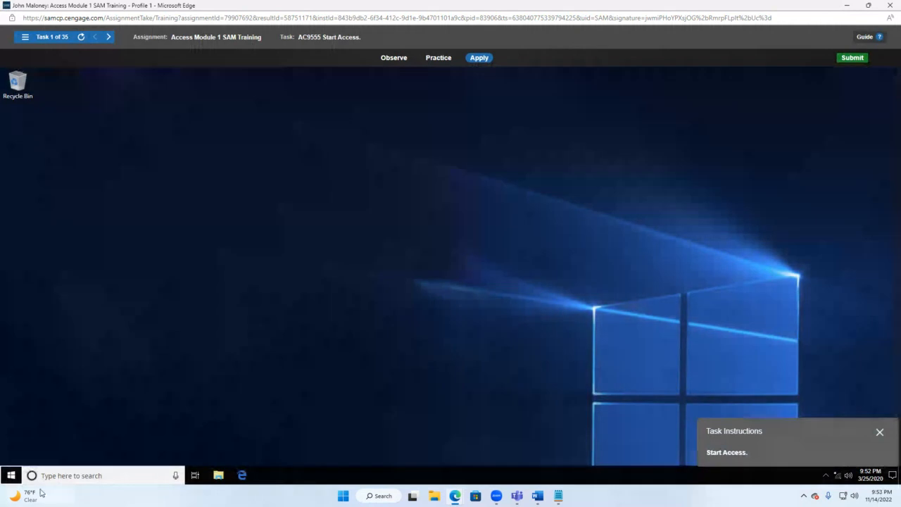
pyautogui.click(11, 476)
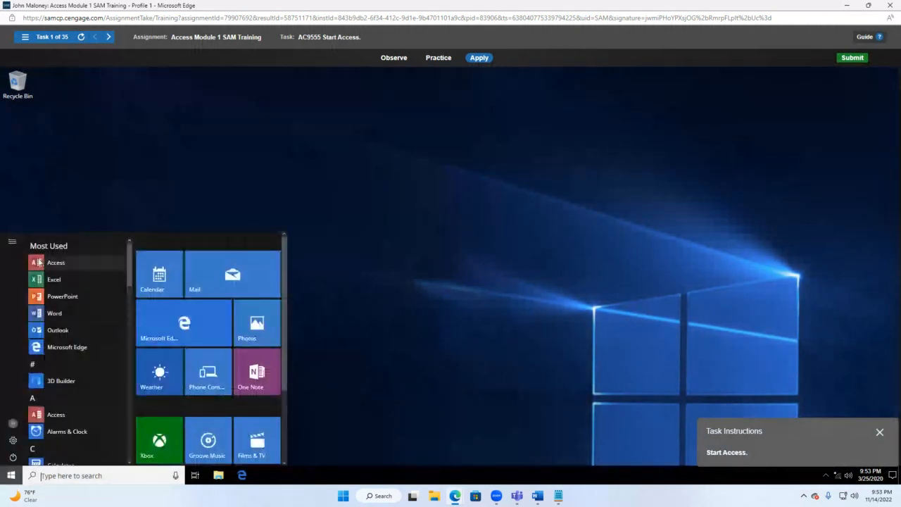
pyautogui.scroll(-1, 56, 381)
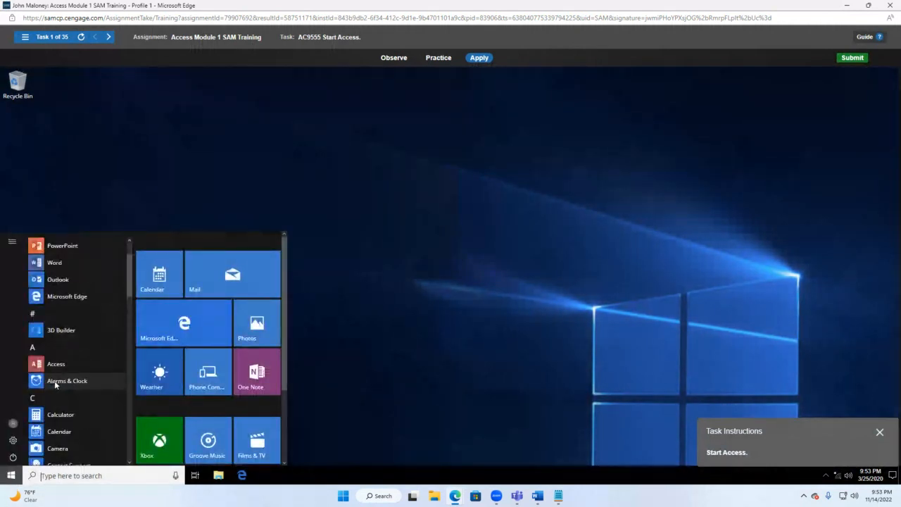
pyautogui.click(40, 367)
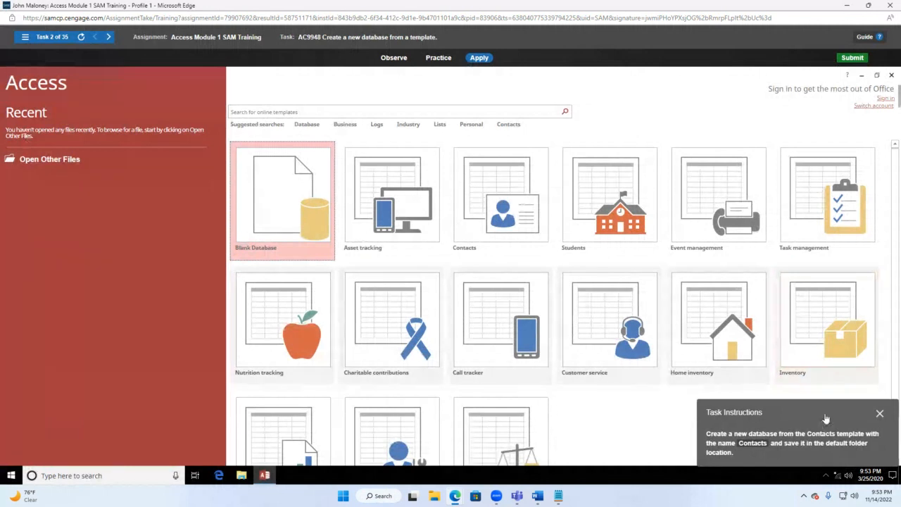
# Step: Move the task instructions clear of the templates and open the Contacts template's creation dialog
pyautogui.moveTo(826, 417); pyautogui.dragTo(278, 215)
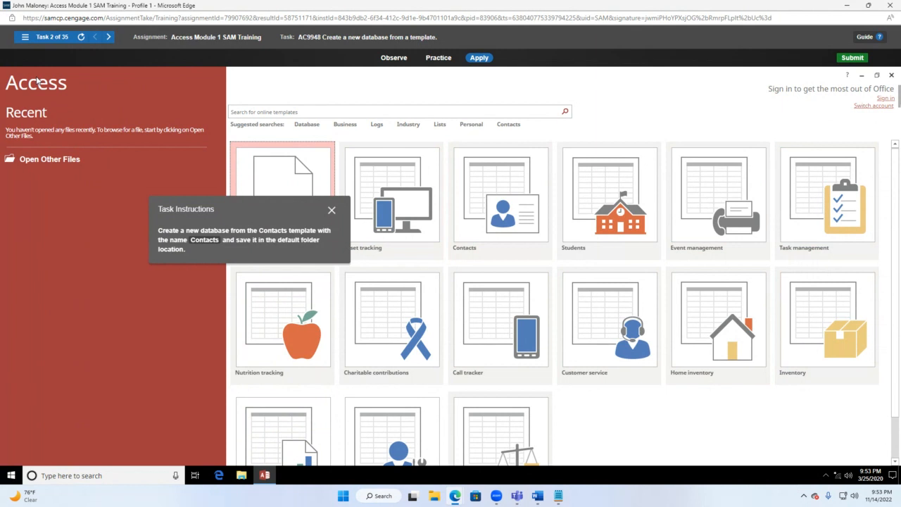
pyautogui.moveTo(257, 214); pyautogui.dragTo(131, 225)
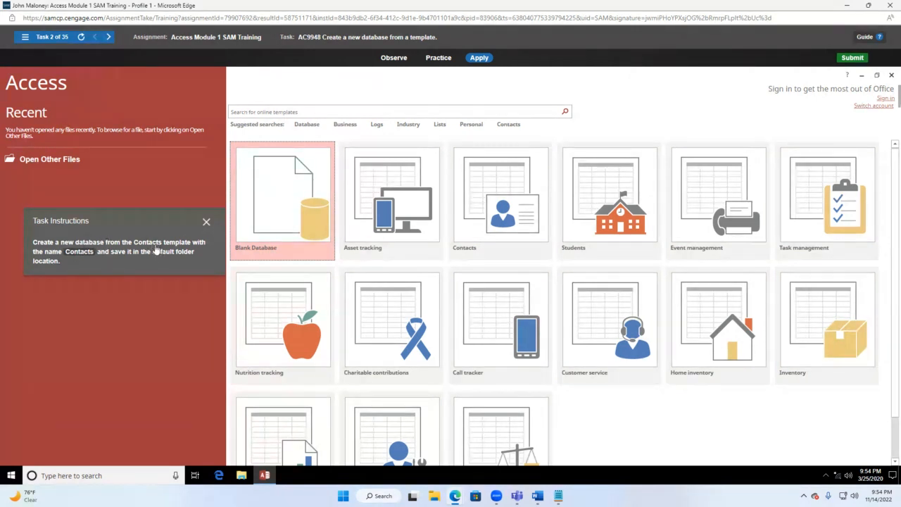
pyautogui.click(525, 215)
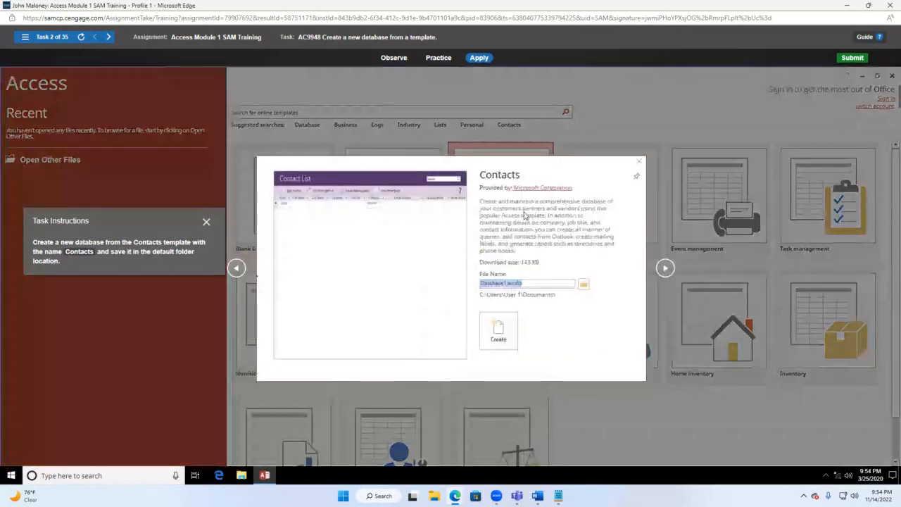
pyautogui.moveTo(156, 229); pyautogui.dragTo(160, 207)
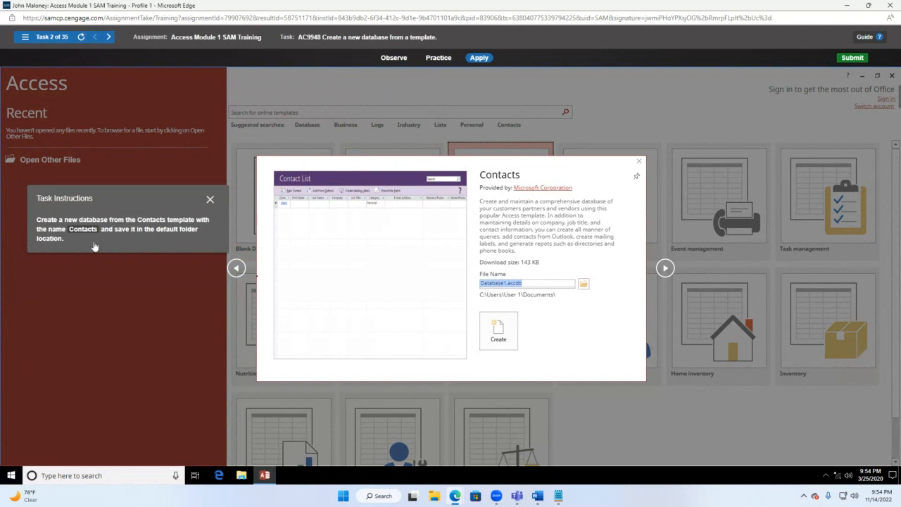
# Step: Set the new database's file name to Contacts, then restore the training window to its smaller size
pyautogui.click(585, 286)
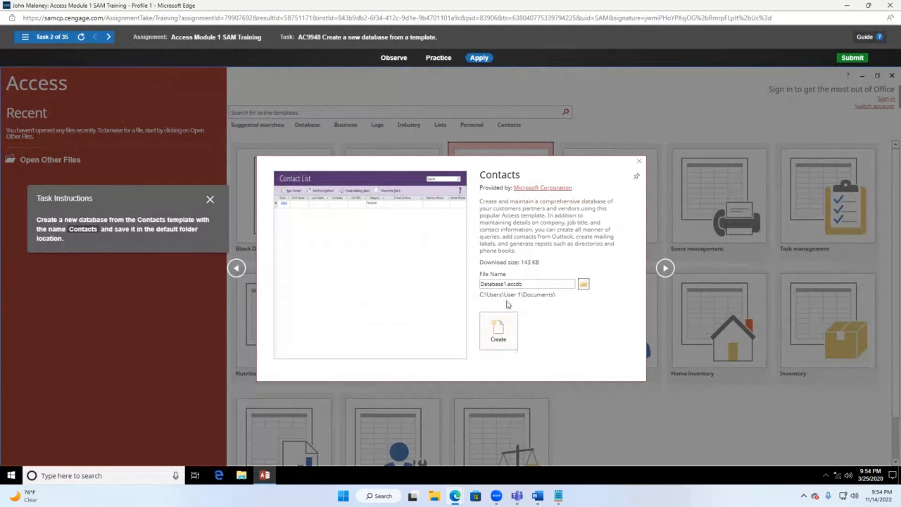
pyautogui.click(528, 284)
pyautogui.tripleClick(528, 284)
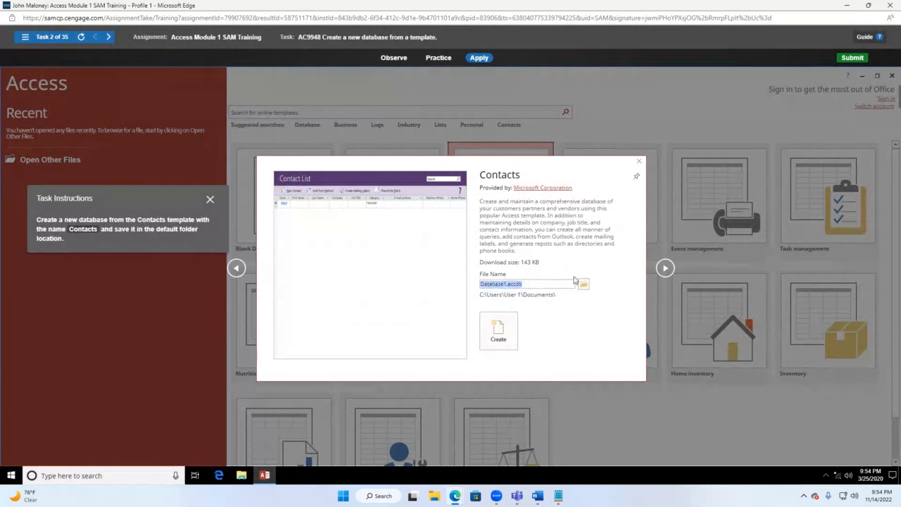
pyautogui.write('C')
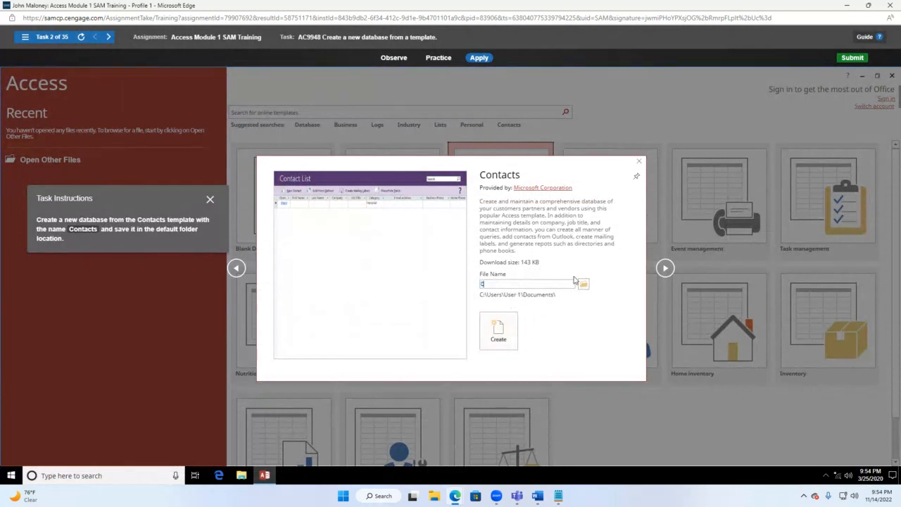
pyautogui.write('ontacts')
pyautogui.click(869, 8)
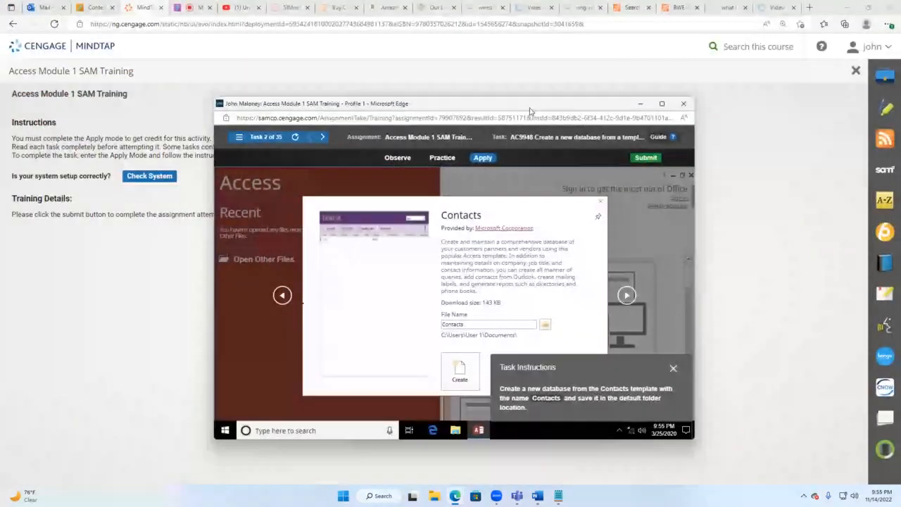
# Step: Maximize the training window and create the Contacts database from the template
pyautogui.moveTo(531, 111); pyautogui.dragTo(493, 64)
pyautogui.click(624, 62)
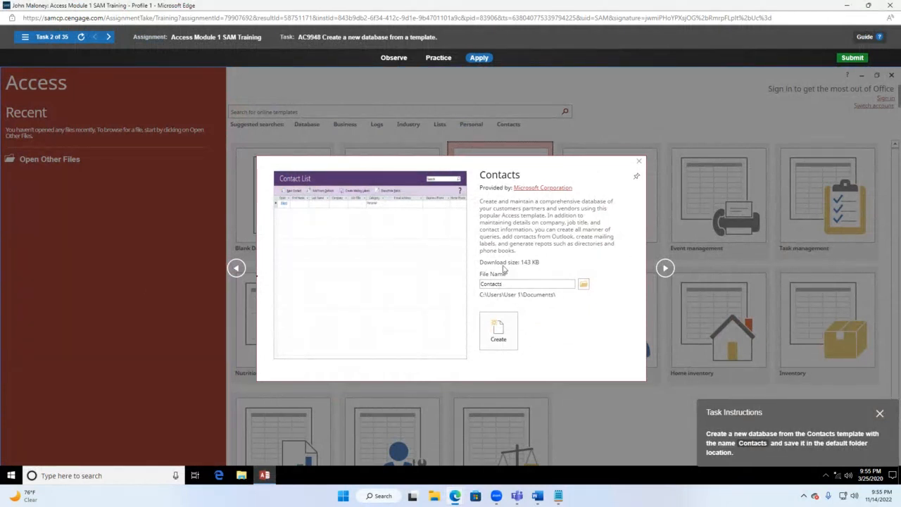
pyautogui.click(495, 326)
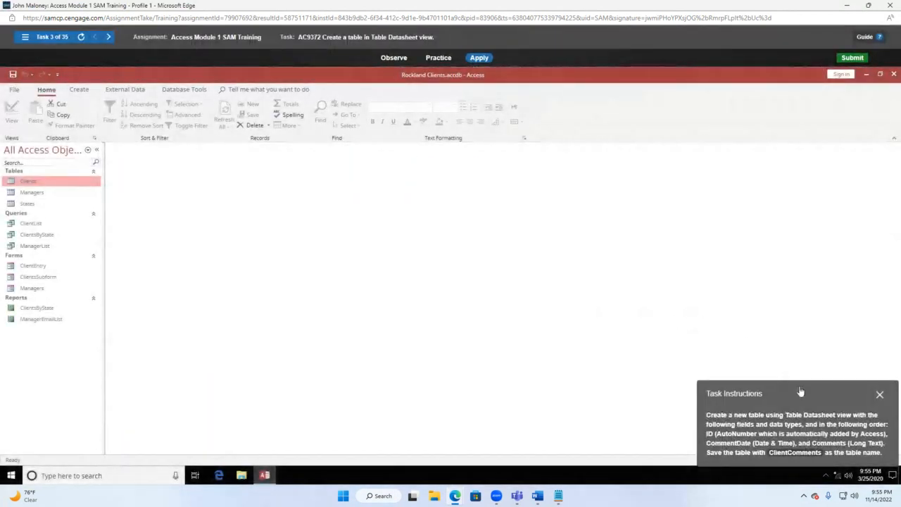
# Step: Create a new blank table in Datasheet view in Rockland Clients and place the task instructions clear of its columns
pyautogui.moveTo(801, 393); pyautogui.dragTo(406, 202)
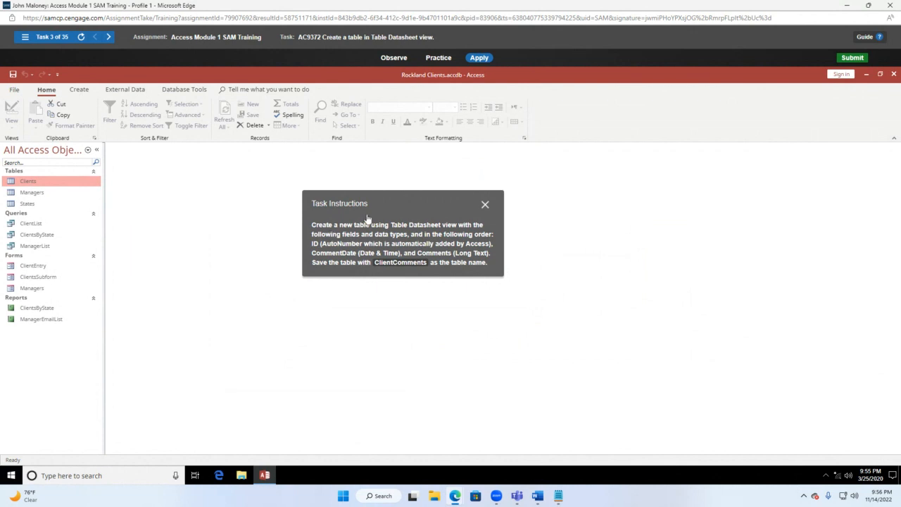
pyautogui.click(78, 90)
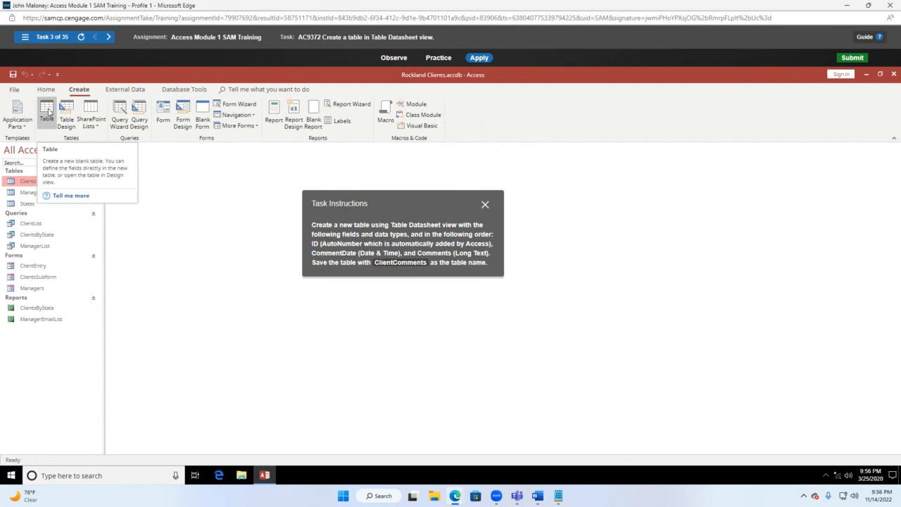
pyautogui.click(47, 111)
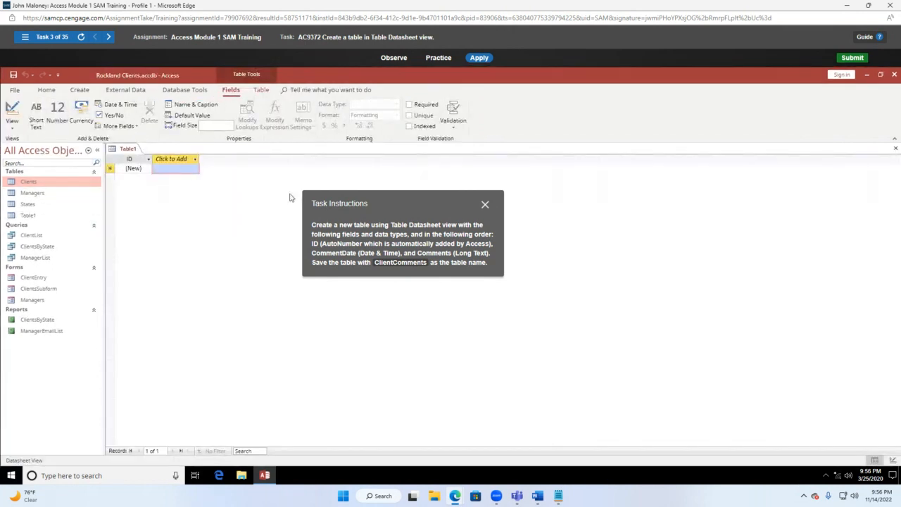
pyautogui.moveTo(425, 204); pyautogui.dragTo(424, 234)
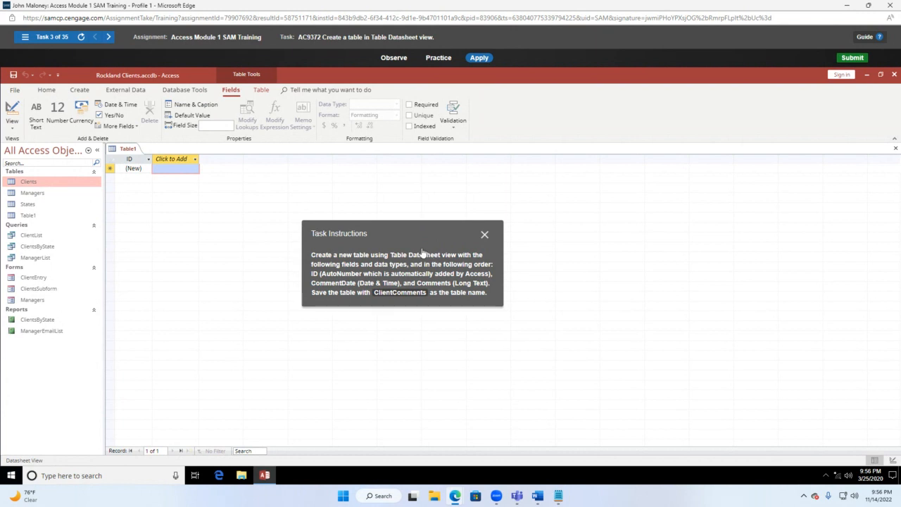
pyautogui.moveTo(396, 239); pyautogui.dragTo(464, 185)
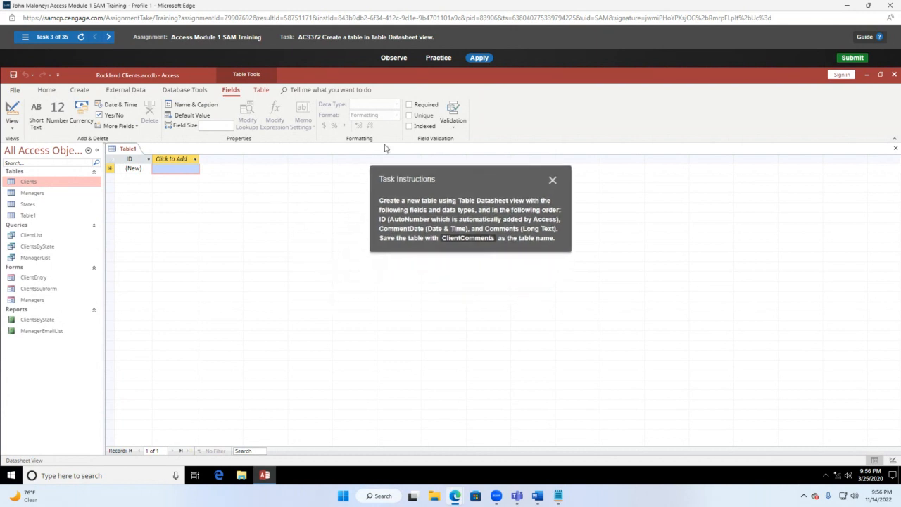
pyautogui.click(12, 126)
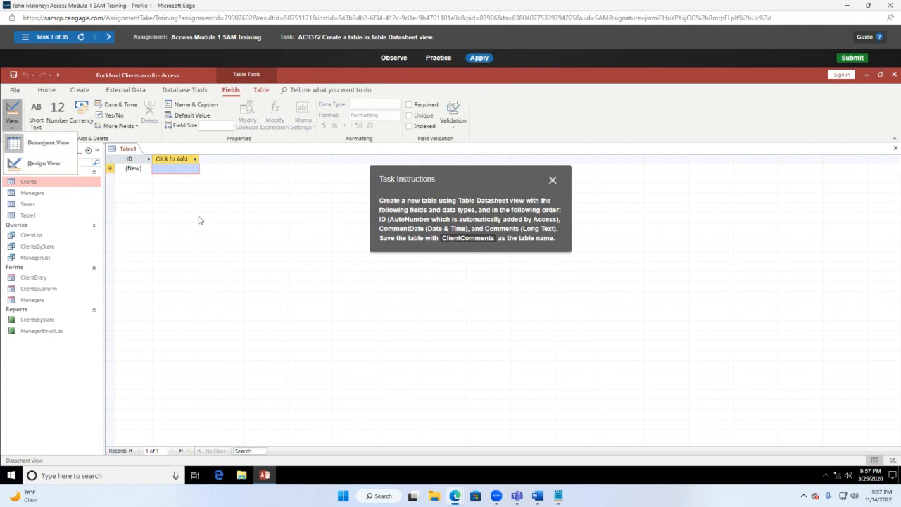
pyautogui.click(13, 128)
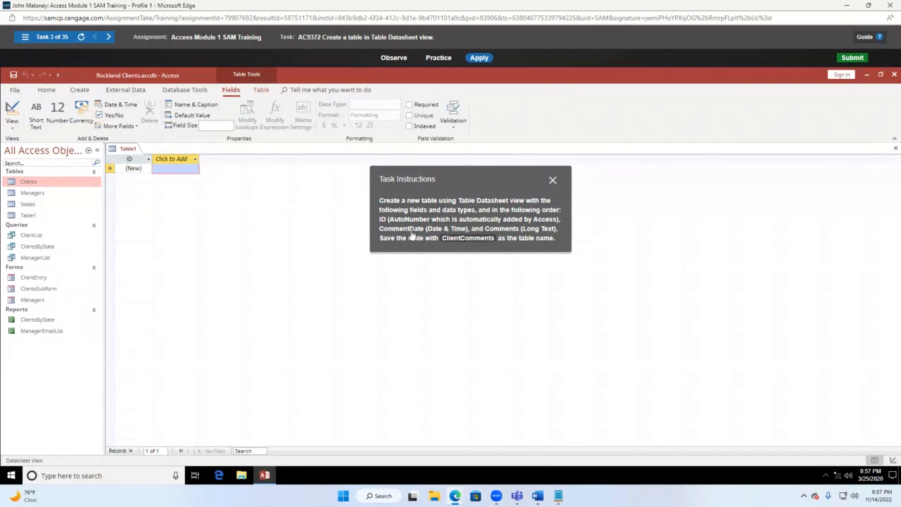
# Step: Add a Date & Time field named CommentDate after the ID field
pyautogui.click(185, 162)
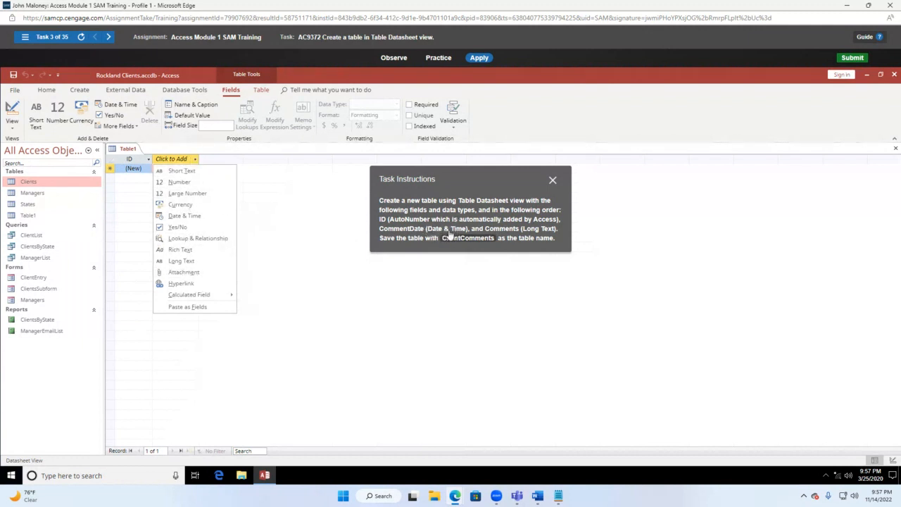
pyautogui.click(198, 217)
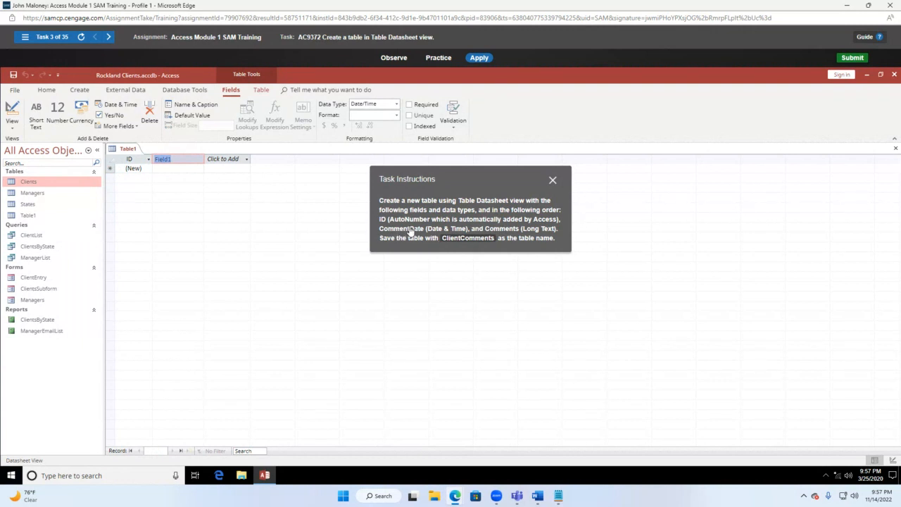
pyautogui.write('CommentDate')
# Step: Add a Long Text field named Comments after the CommentDate field
pyautogui.click(226, 160)
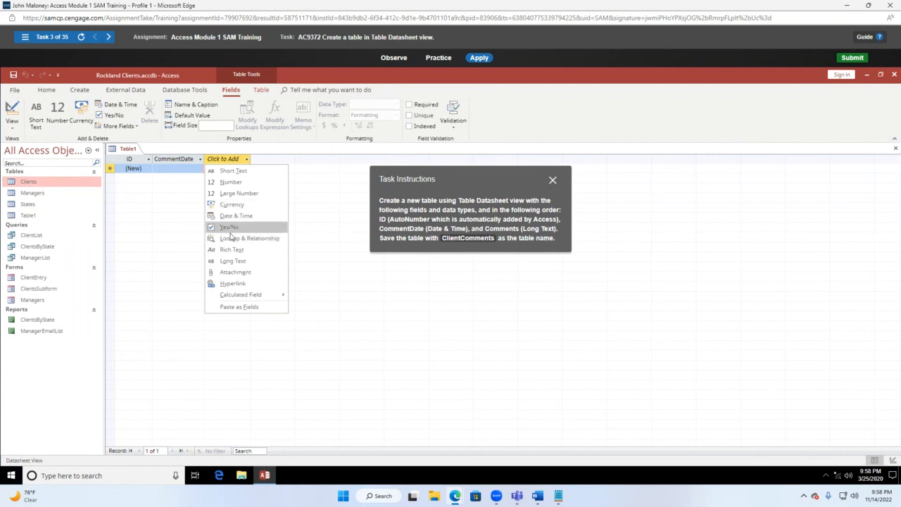
pyautogui.click(231, 262)
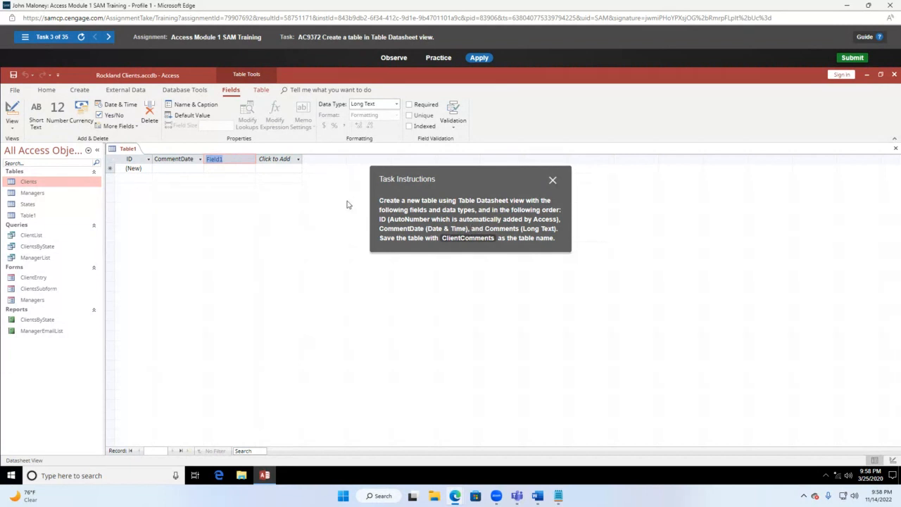
pyautogui.write('Comments')
pyautogui.press('Return')
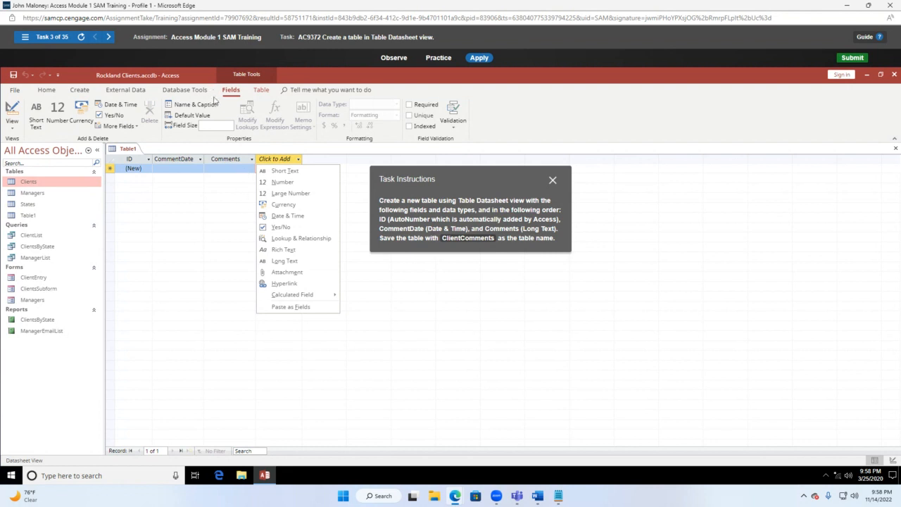
# Step: Save the new table with the name ClientComments, moving the task instructions out of the way
pyautogui.click(14, 75)
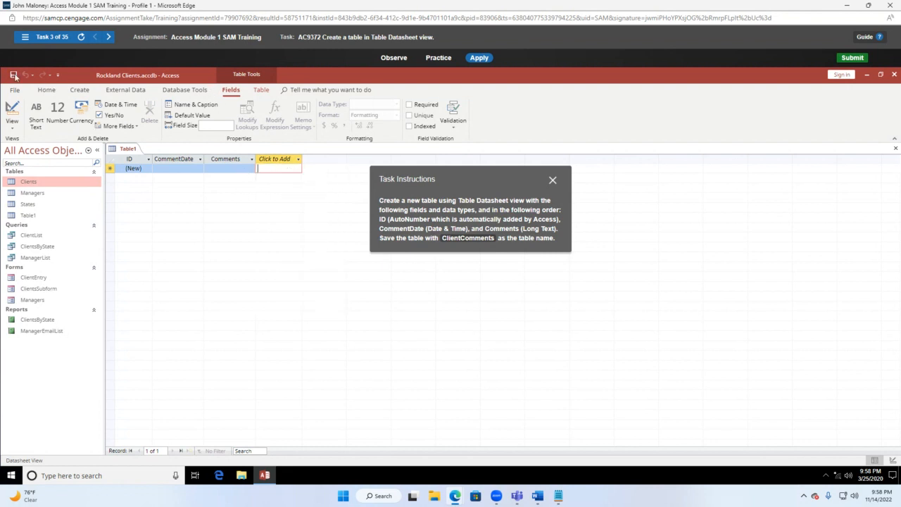
pyautogui.click(14, 76)
pyautogui.moveTo(470, 176); pyautogui.dragTo(241, 195)
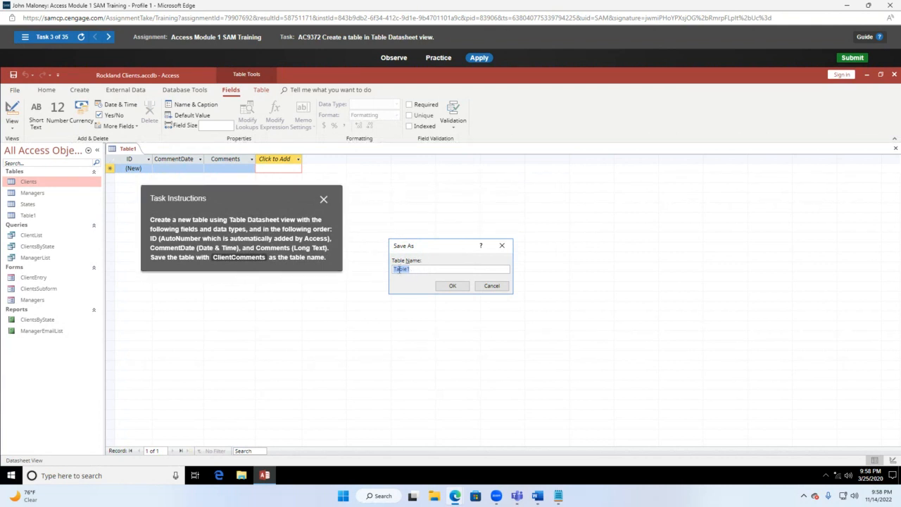
pyautogui.write('ClientComments')
pyautogui.click(450, 286)
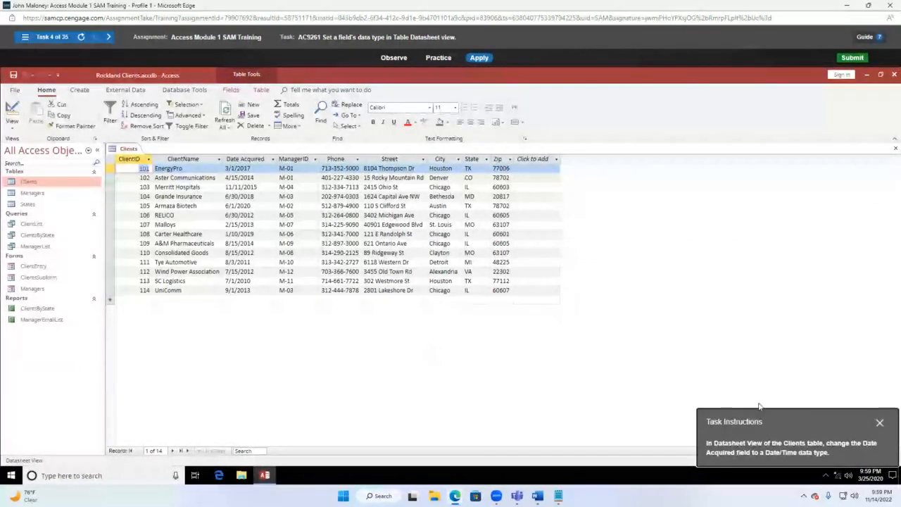
# Step: Move the task instructions below the records of the Clients table and check the available table views
pyautogui.moveTo(784, 422); pyautogui.dragTo(257, 330)
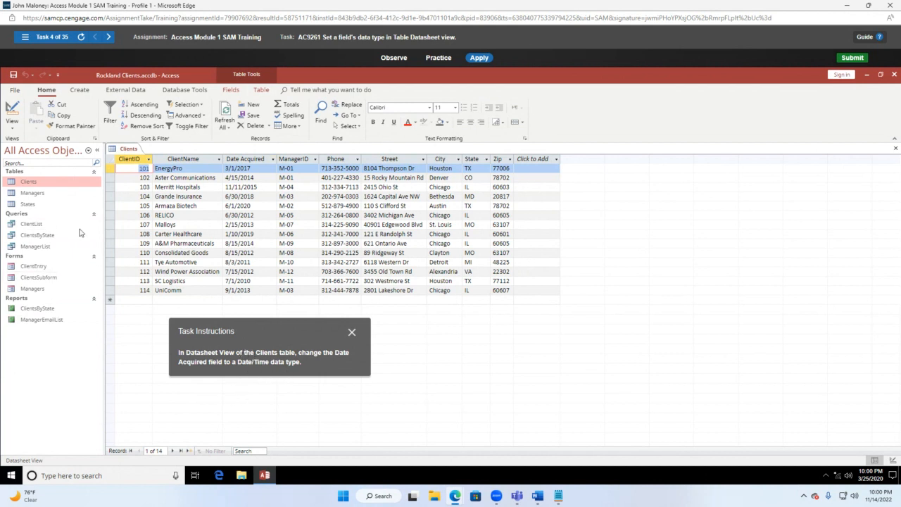
pyautogui.click(12, 120)
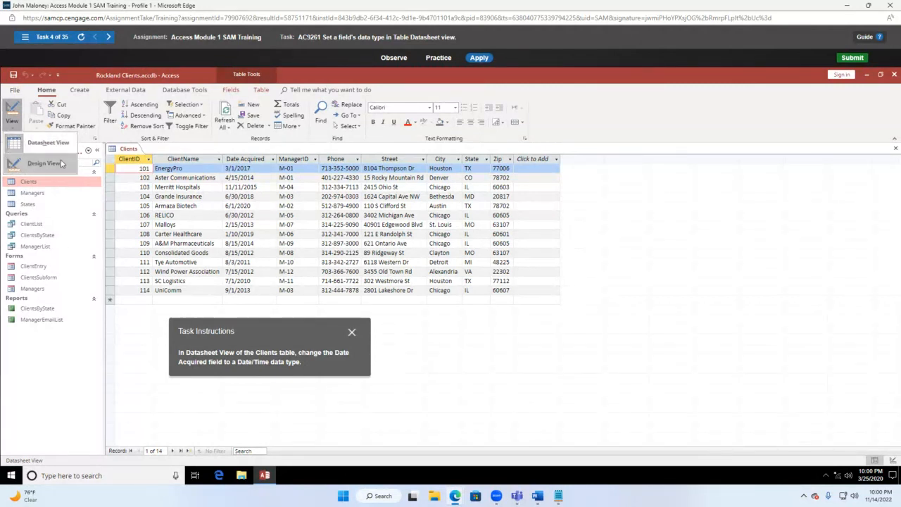
pyautogui.click(127, 338)
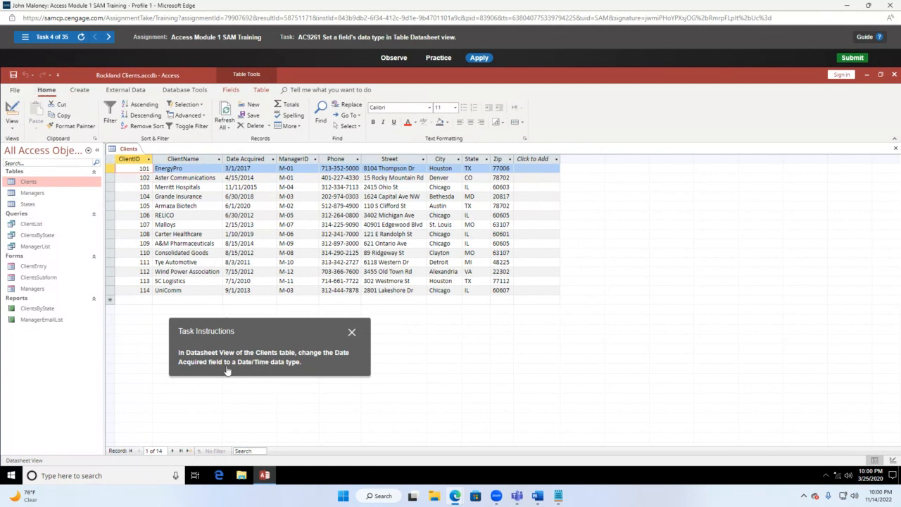
# Step: Try to convert the Date Acquired field with the Date & Time field command and check the field's context options
pyautogui.click(254, 161)
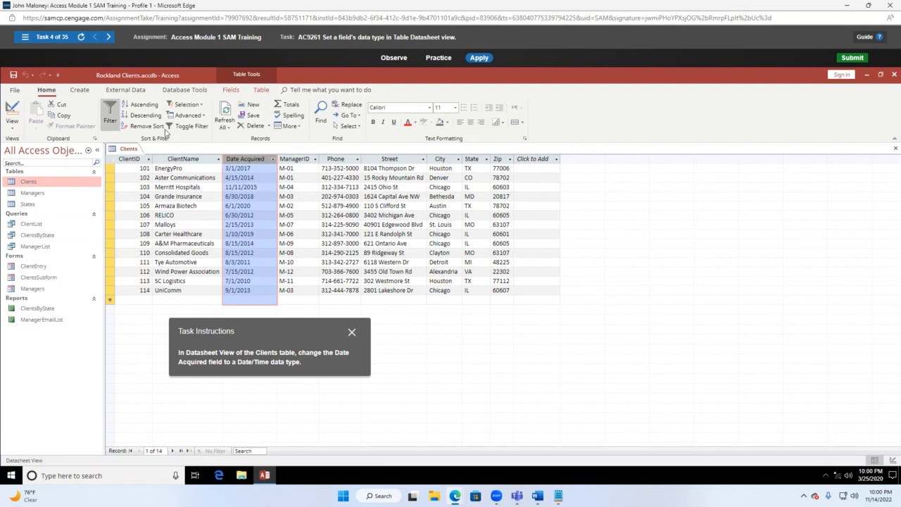
pyautogui.click(231, 90)
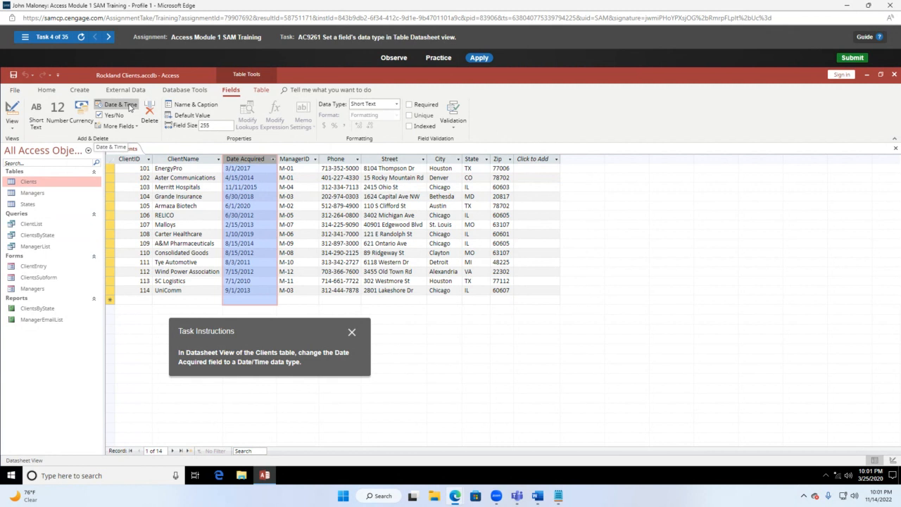
pyautogui.click(129, 107)
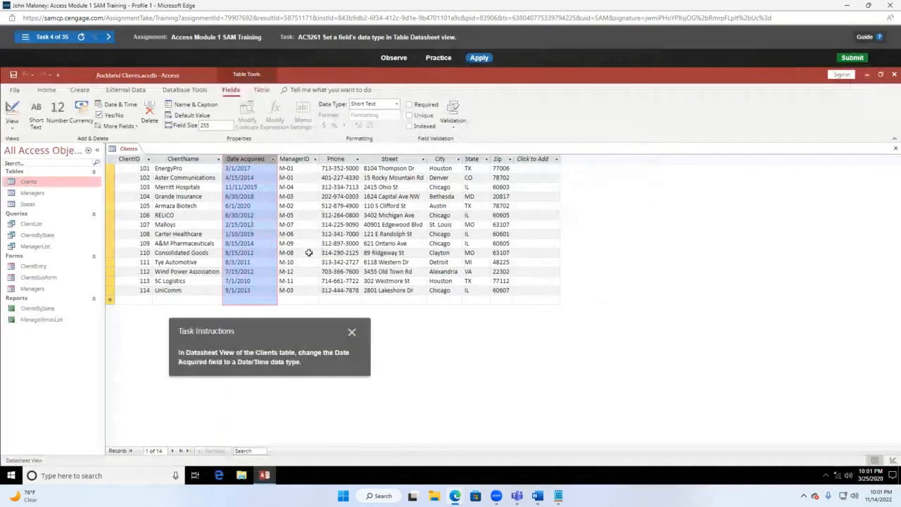
pyautogui.rightClick(253, 160)
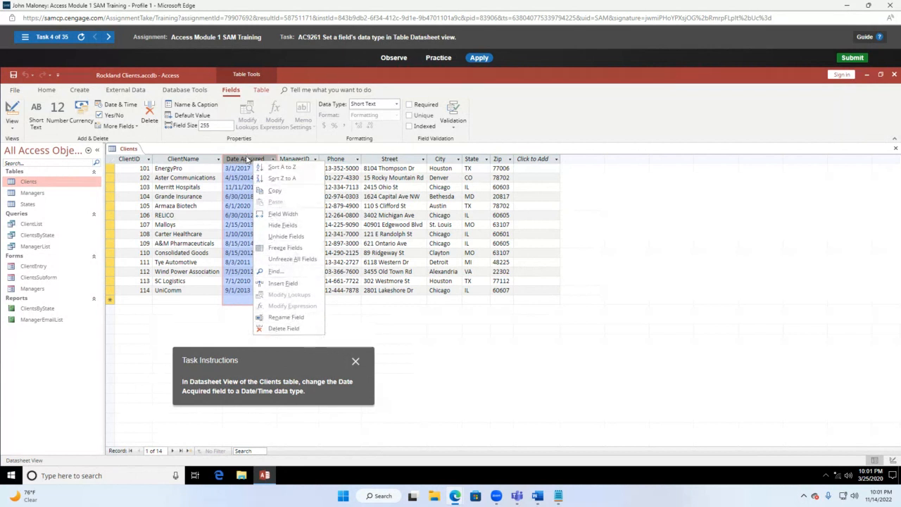
pyautogui.click(247, 161)
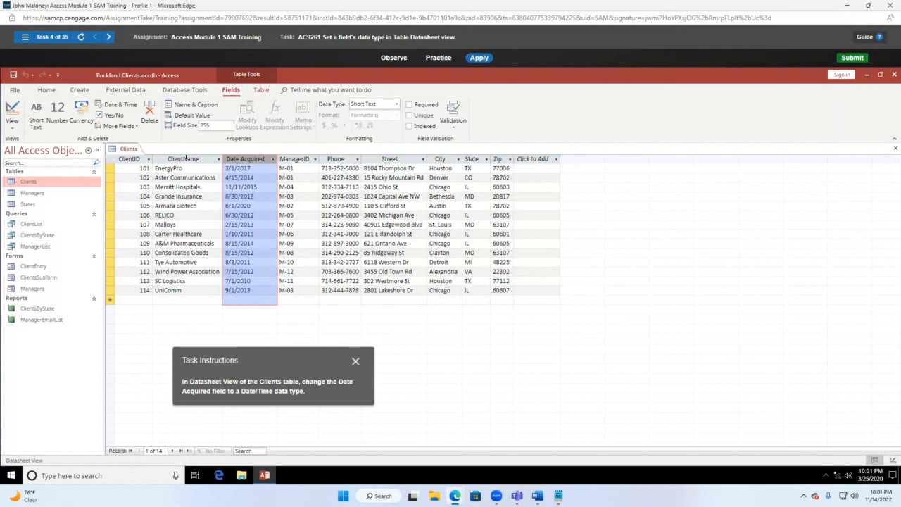
# Step: Check the data types of the ClientName, Phone, Zip and ClientID fields in the Clients table
pyautogui.click(186, 157)
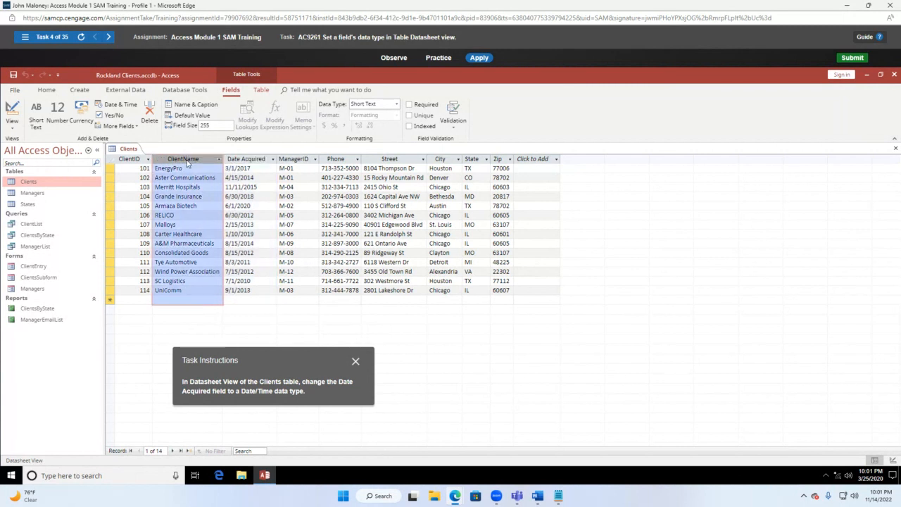
pyautogui.click(334, 162)
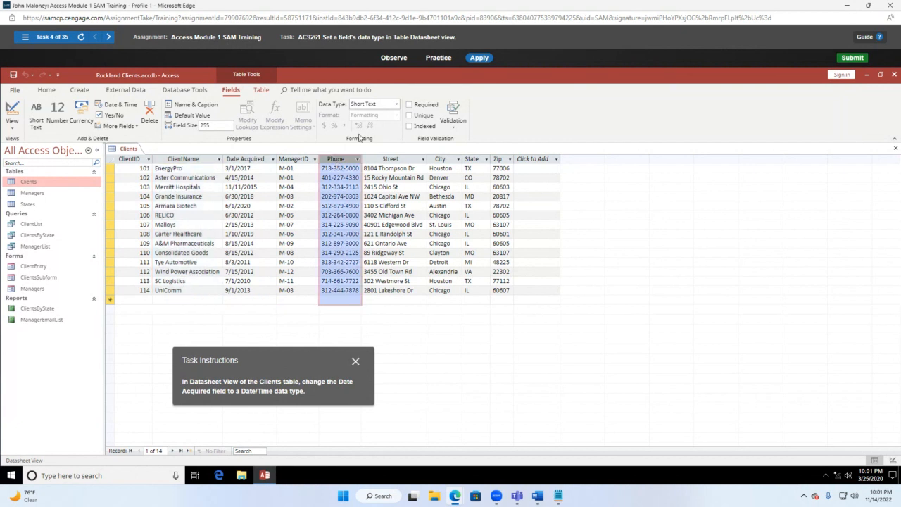
pyautogui.click(499, 161)
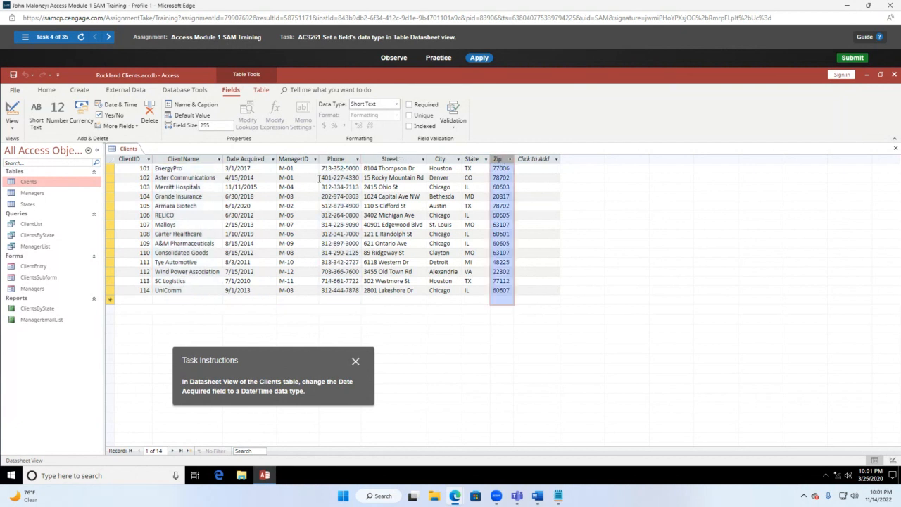
pyautogui.click(130, 159)
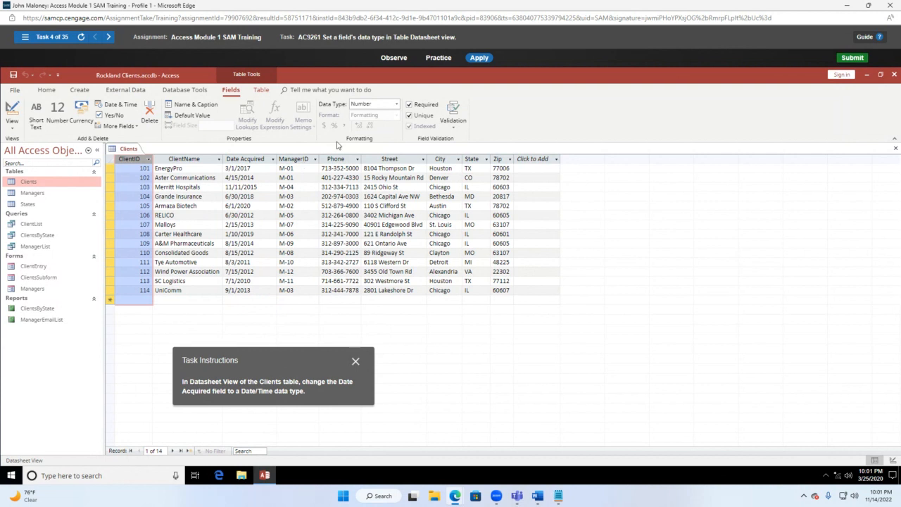
# Step: Set the data type of the Date Acquired field in the Clients table to Date/Time
pyautogui.click(259, 154)
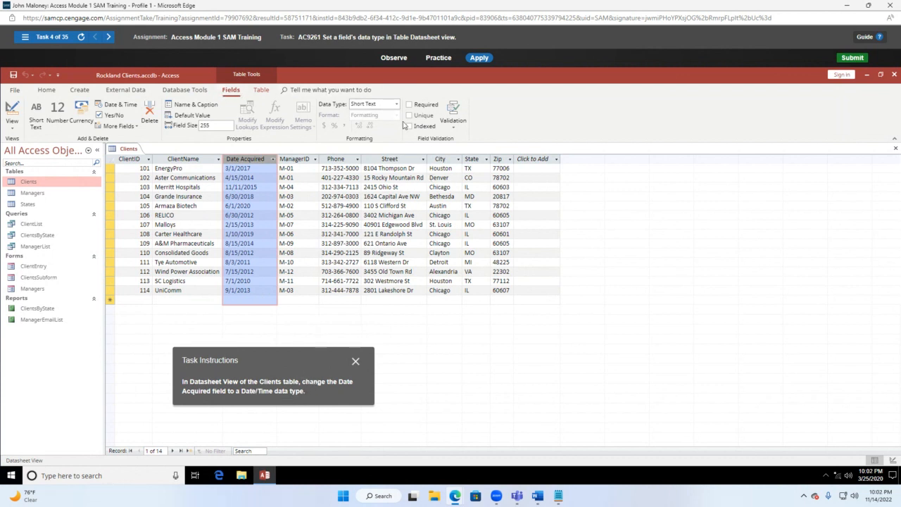
pyautogui.click(392, 104)
pyautogui.click(397, 104)
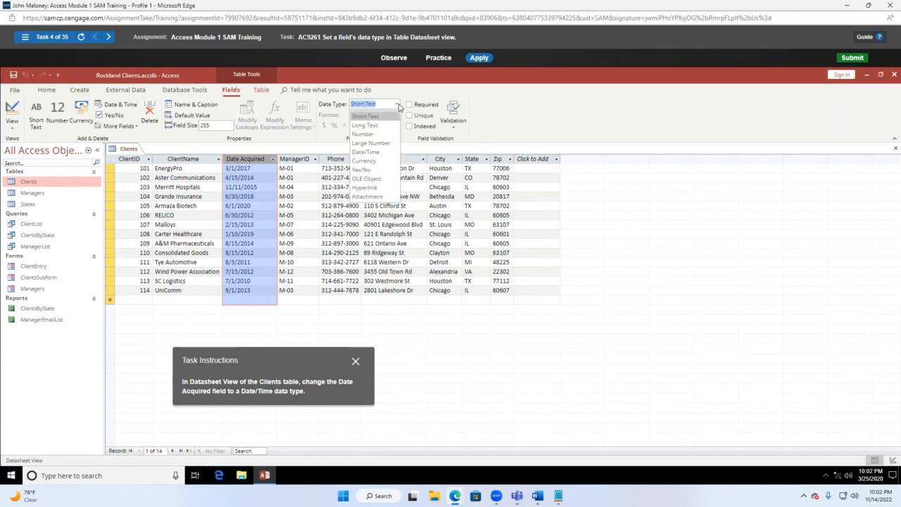
pyautogui.click(392, 152)
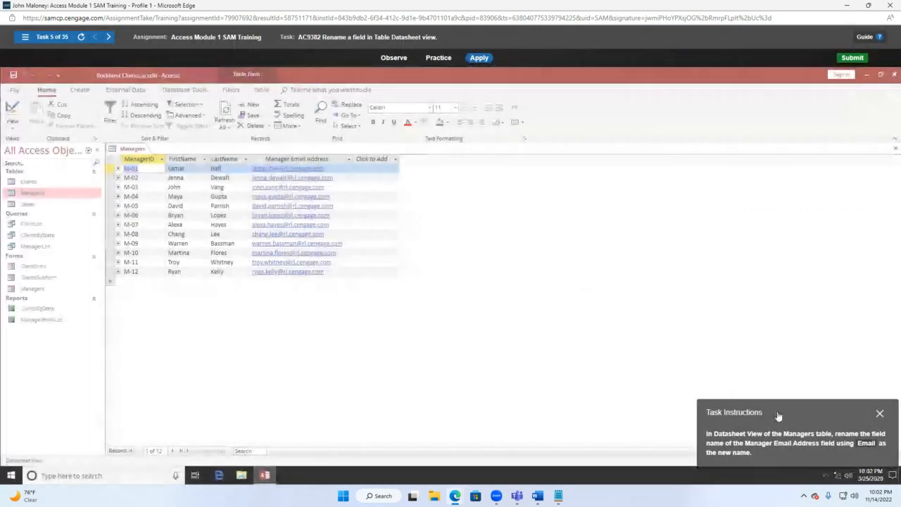
# Step: Rename the Manager Email Address field of the Managers table as Email in Datasheet view
pyautogui.moveTo(707, 384); pyautogui.dragTo(566, 186)
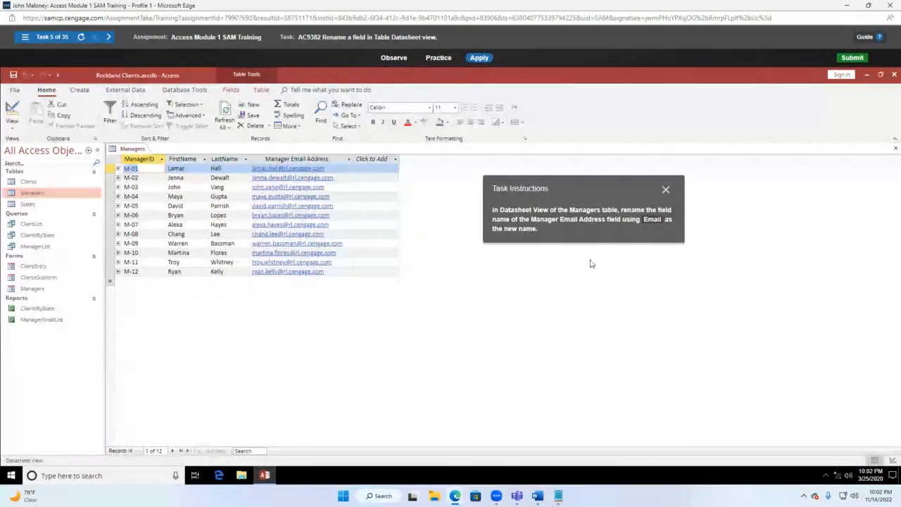
pyautogui.click(315, 157)
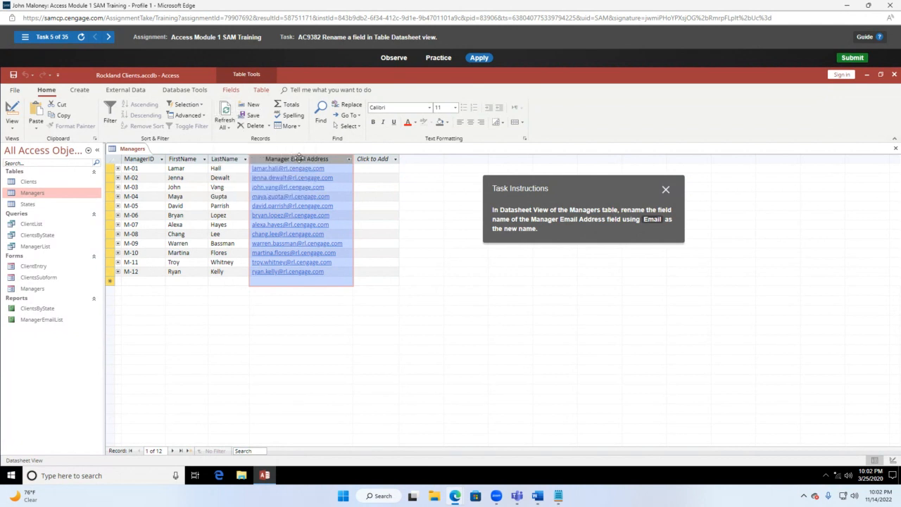
pyautogui.rightClick(300, 158)
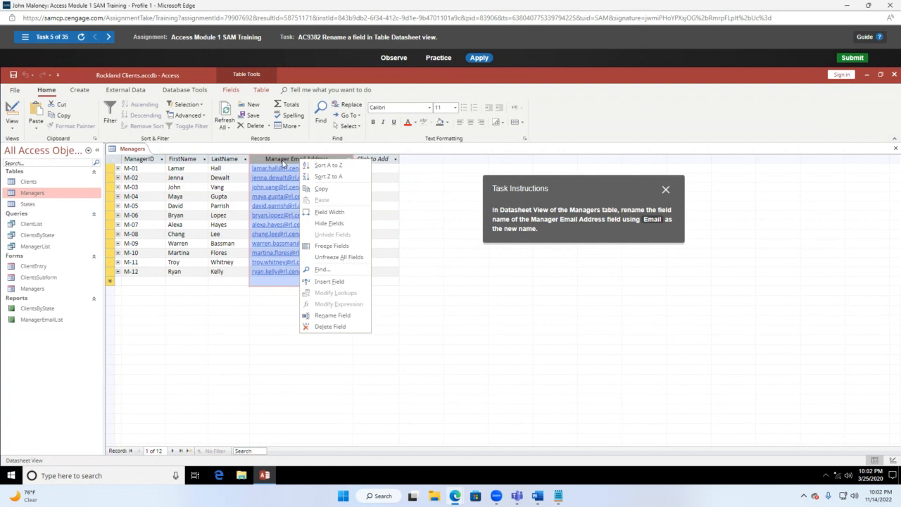
pyautogui.click(331, 316)
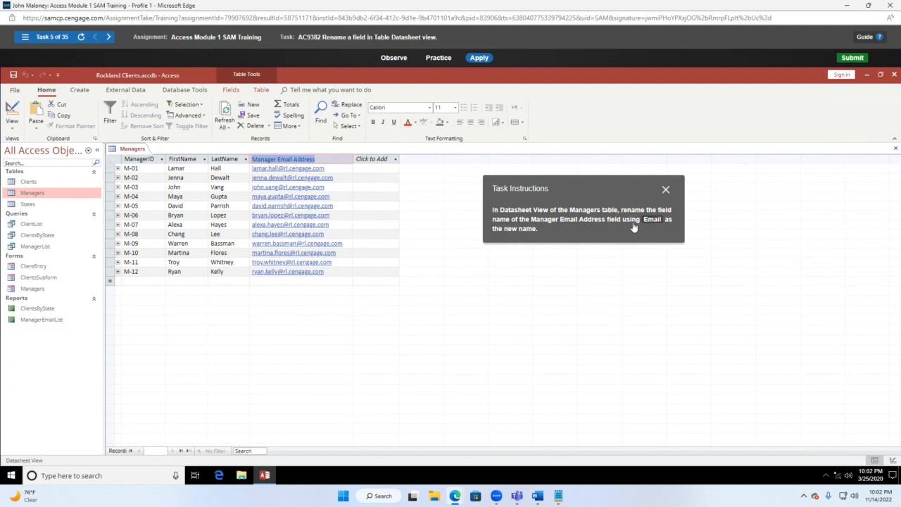
pyautogui.click(277, 160)
pyautogui.press('BackSpace')
pyautogui.press('BackSpace')
pyautogui.press('BackSpace')
pyautogui.press('BackSpace')
pyautogui.press('BackSpace')
pyautogui.press('BackSpace')
pyautogui.press('BackSpace')
pyautogui.press('BackSpace')
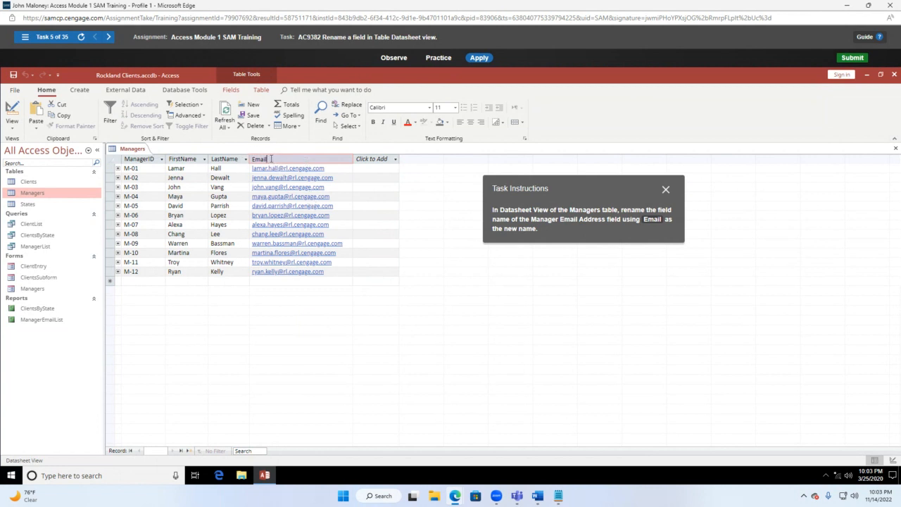
pyautogui.click(371, 159)
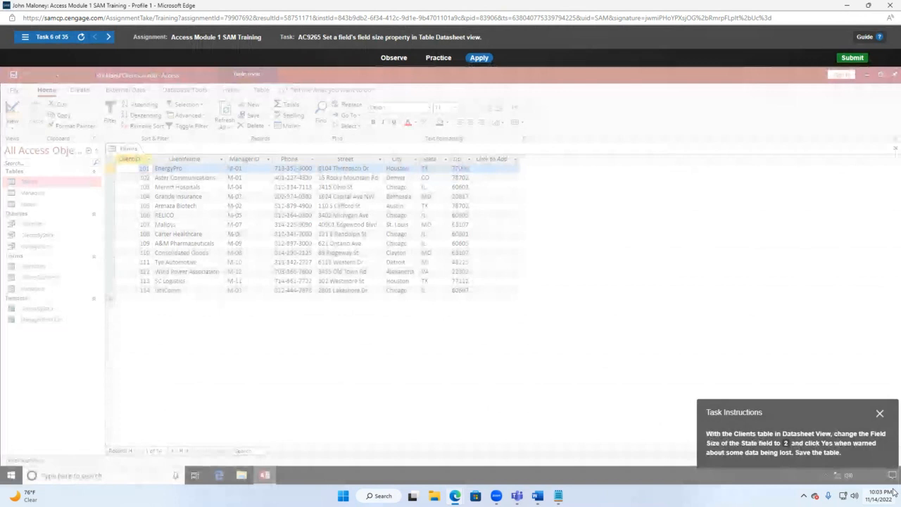
# Step: Set the field size of the State field in the Clients table to 2, accepting possible data loss, and save the table
pyautogui.moveTo(831, 415); pyautogui.dragTo(366, 339)
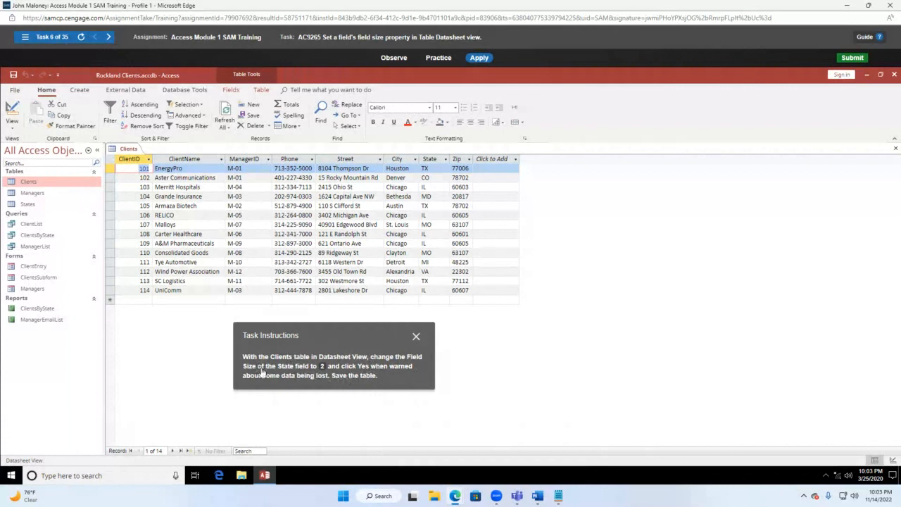
pyautogui.click(430, 159)
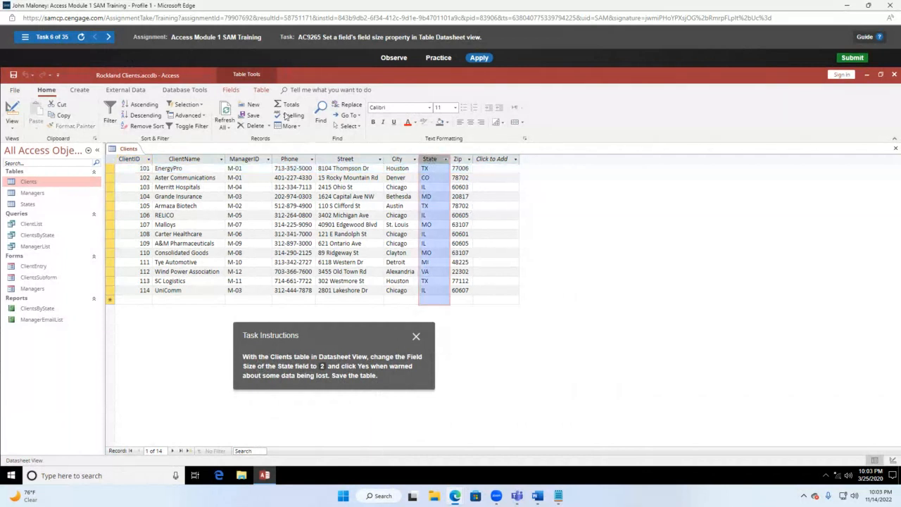
pyautogui.click(232, 90)
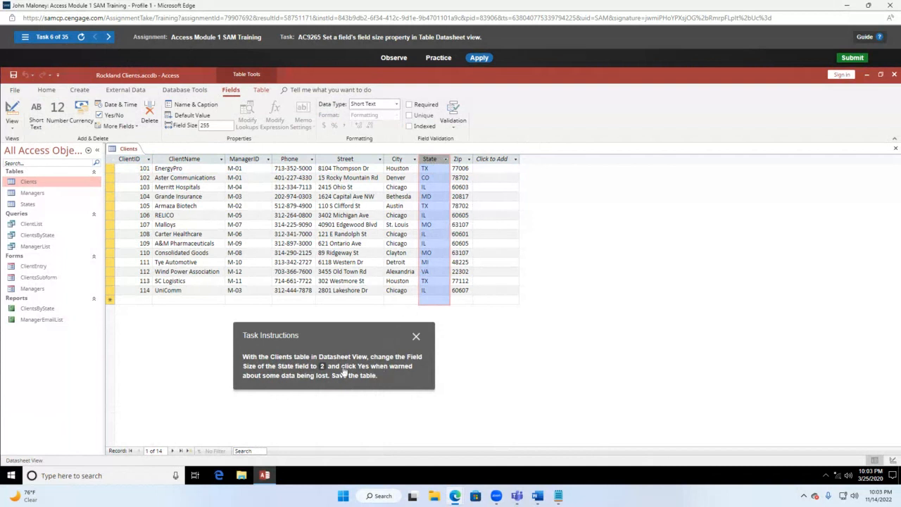
pyautogui.click(212, 124)
pyautogui.write('2')
pyautogui.press('Return')
pyautogui.moveTo(379, 339); pyautogui.dragTo(199, 257)
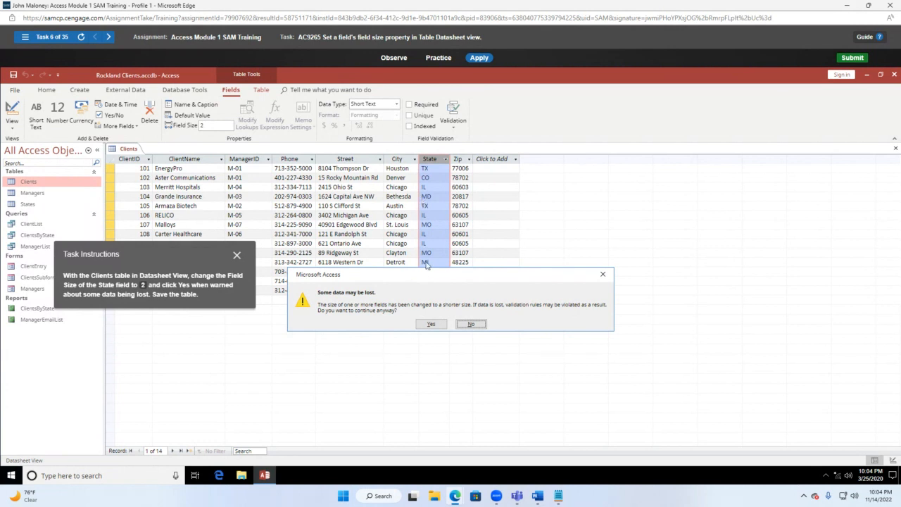
pyautogui.click(431, 324)
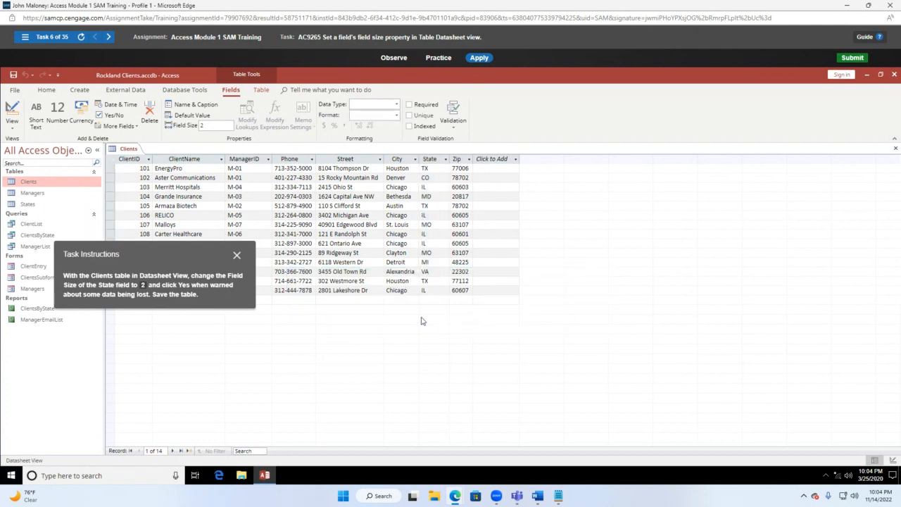
pyautogui.click(13, 76)
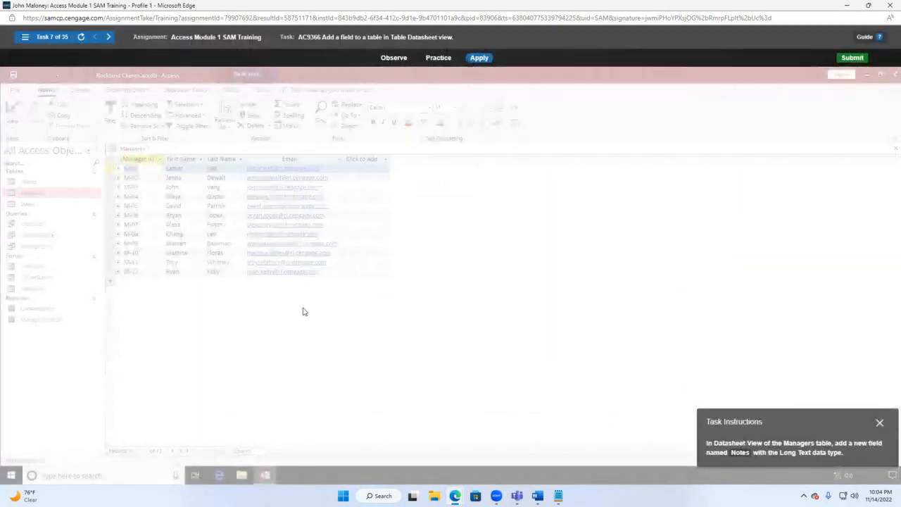
# Step: Add a new Long Text field named Notes to the Managers table in Datasheet view
pyautogui.moveTo(793, 419); pyautogui.dragTo(579, 174)
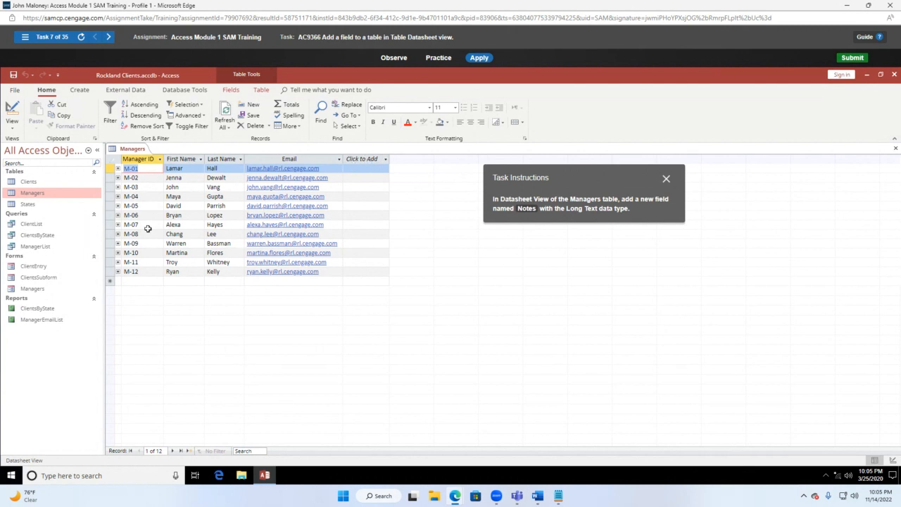
pyautogui.click(13, 128)
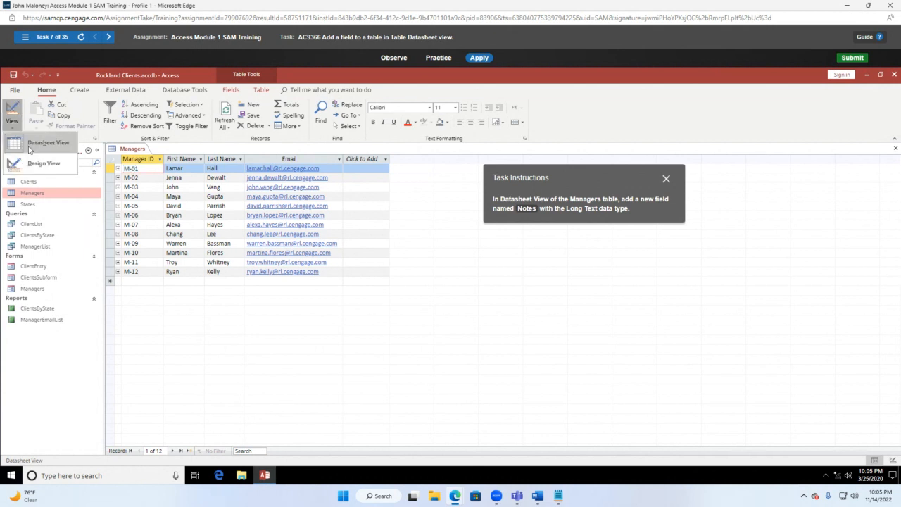
pyautogui.click(13, 130)
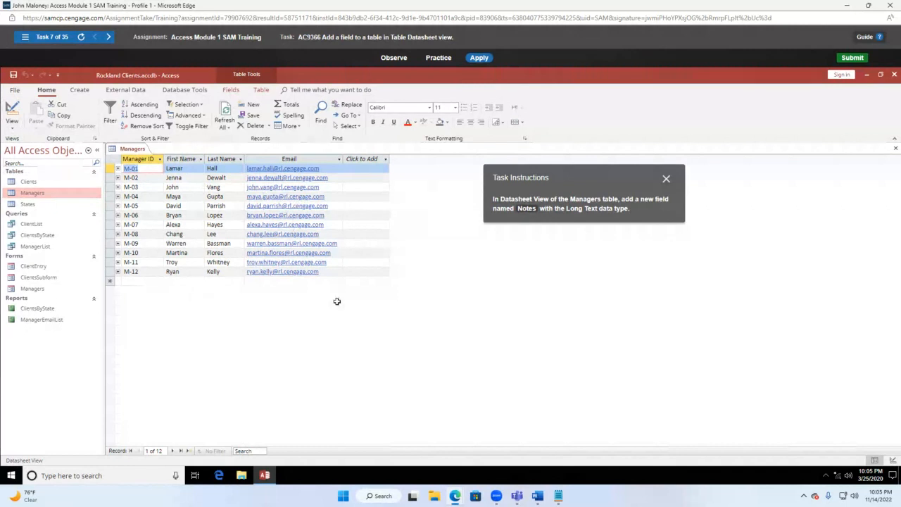
pyautogui.click(360, 161)
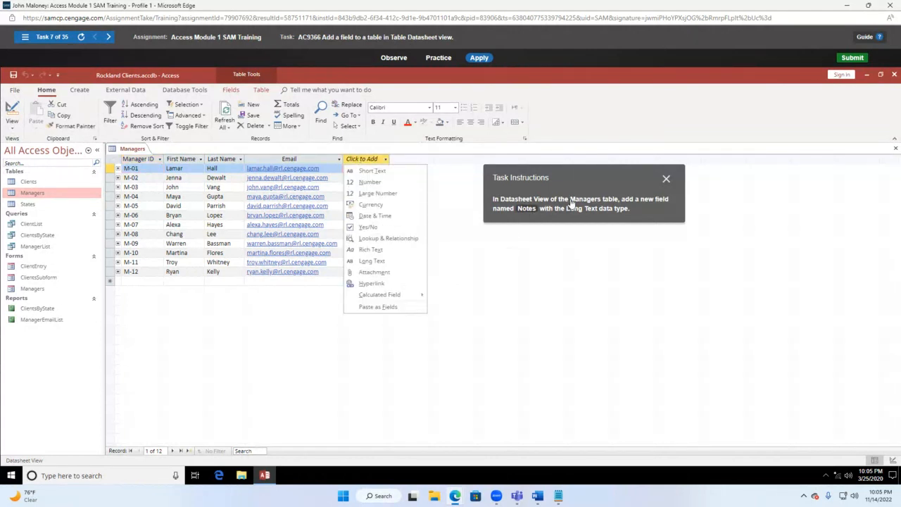
pyautogui.click(381, 262)
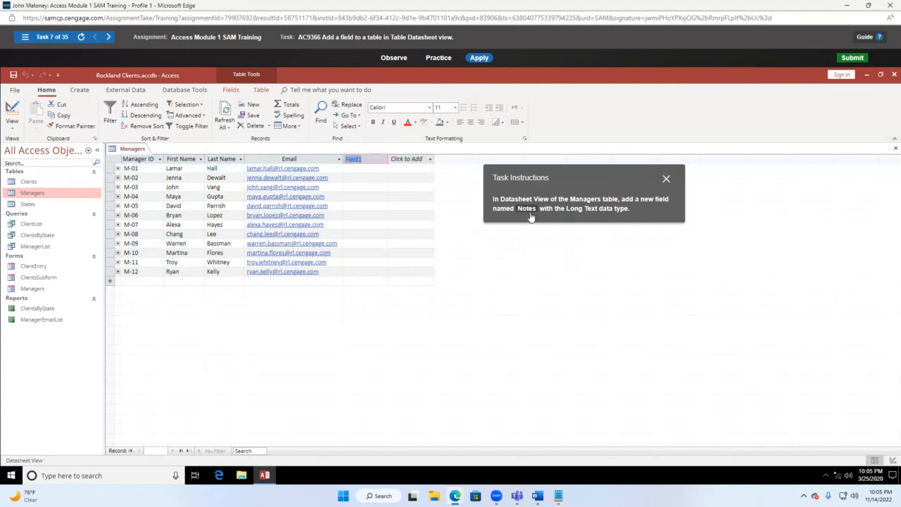
pyautogui.write('Notes')
pyautogui.press('Return')
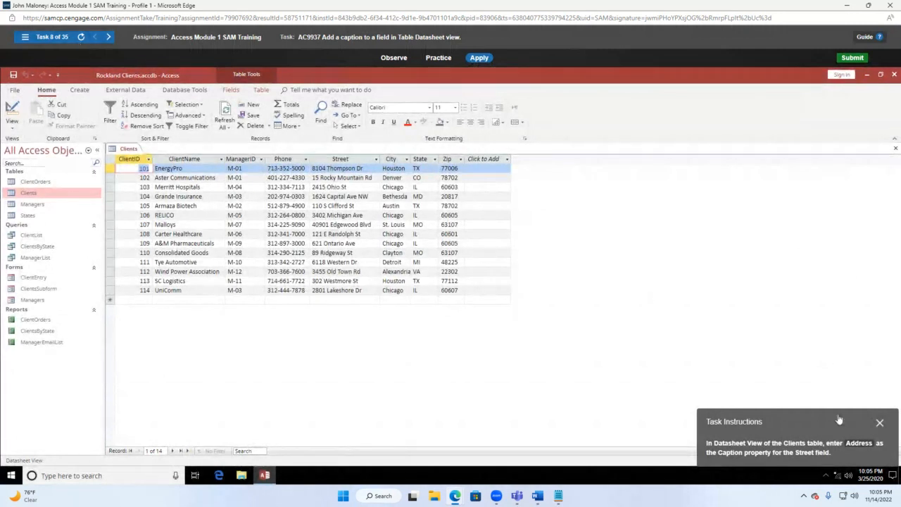
# Step: Set the caption of the Street field in the Clients table to Address
pyautogui.moveTo(838, 418); pyautogui.dragTo(334, 240)
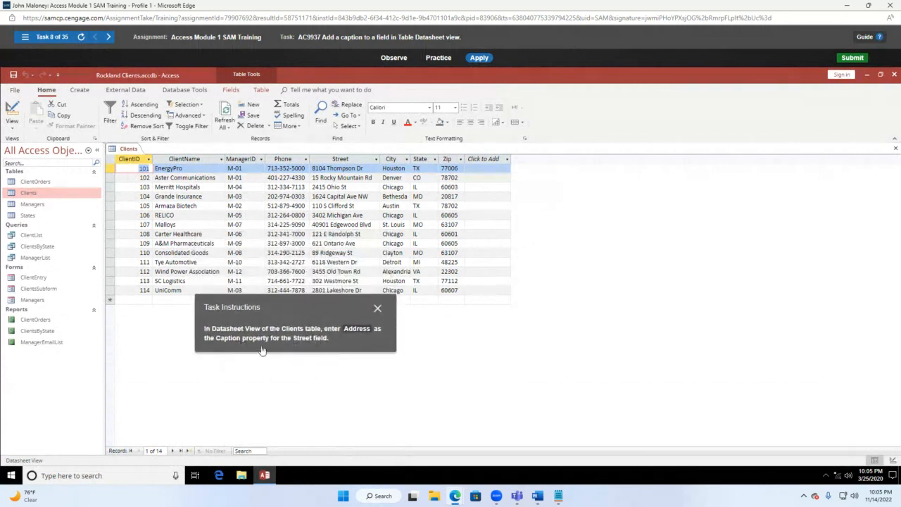
pyautogui.click(347, 158)
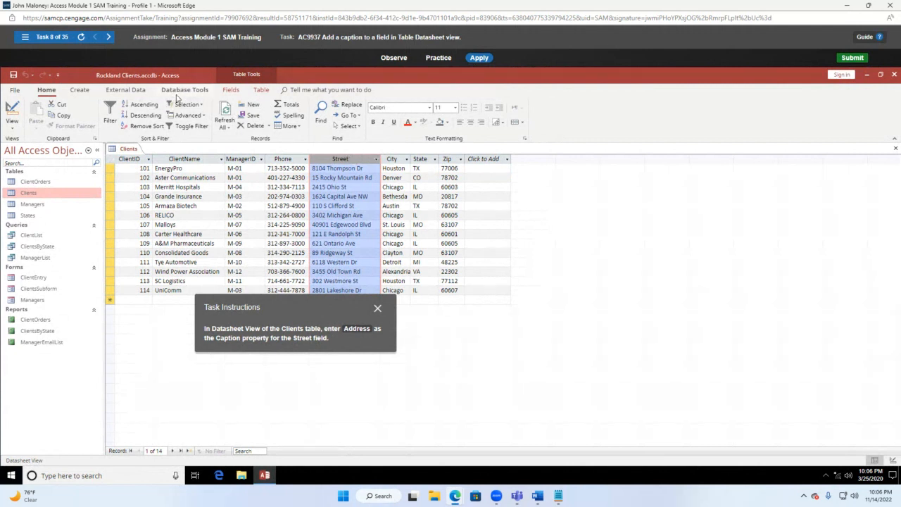
pyautogui.click(229, 90)
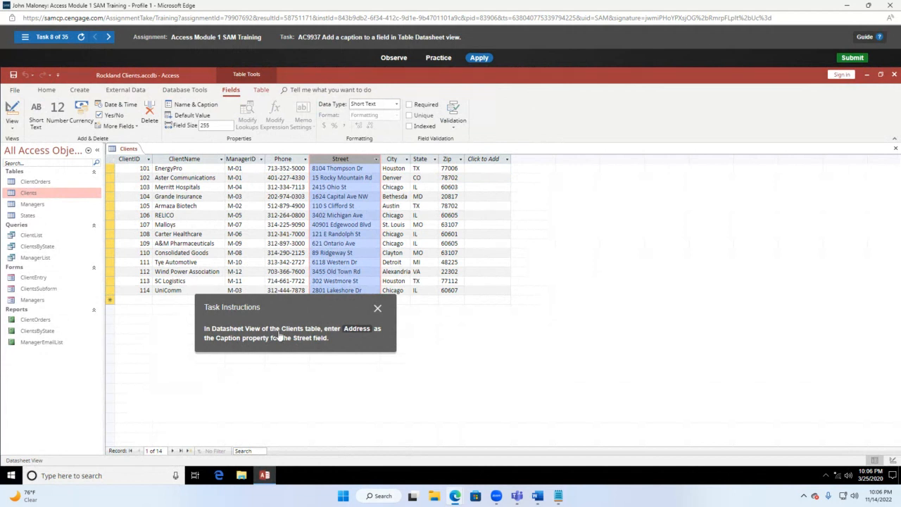
pyautogui.click(195, 106)
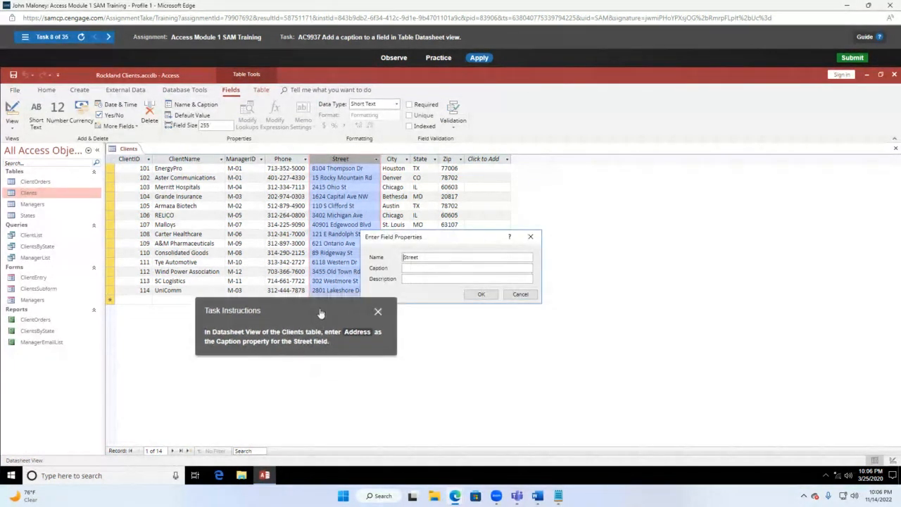
pyautogui.moveTo(318, 328); pyautogui.dragTo(468, 357)
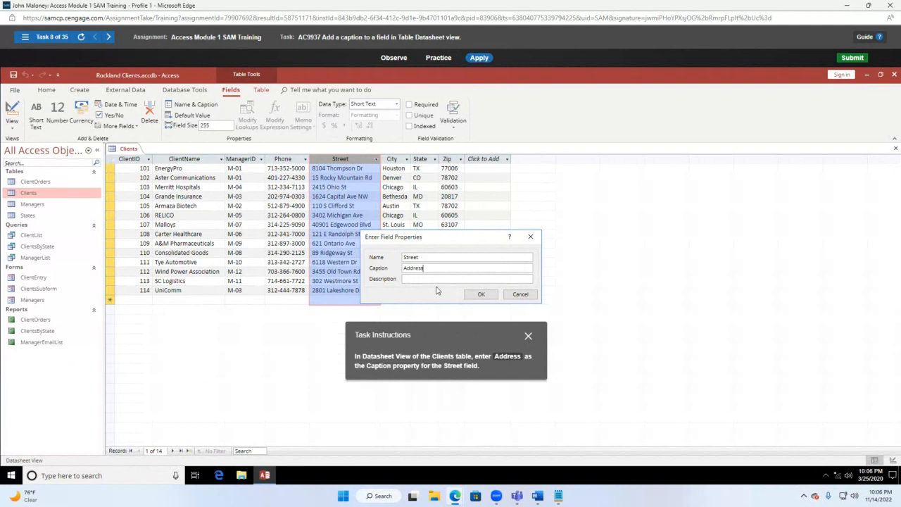
pyautogui.click(476, 296)
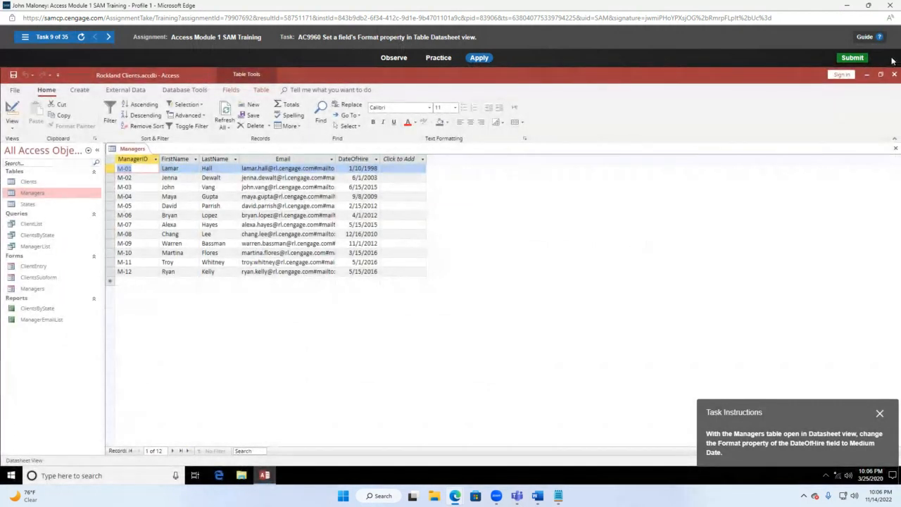
# Step: Leave the Access Module 1 training and start the Access Module 2 SAM Training in a maximized window
pyautogui.click(888, 5)
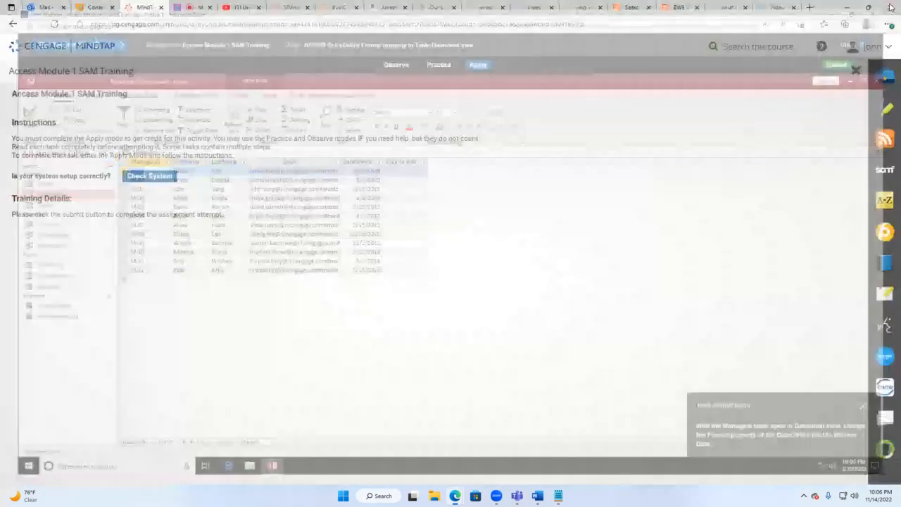
pyautogui.click(857, 71)
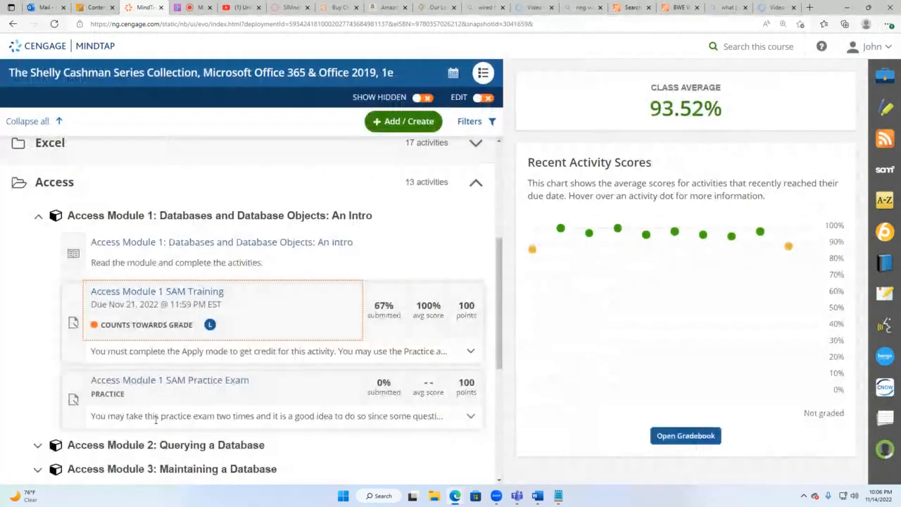
pyautogui.scroll(-2, 175, 393)
pyautogui.click(169, 341)
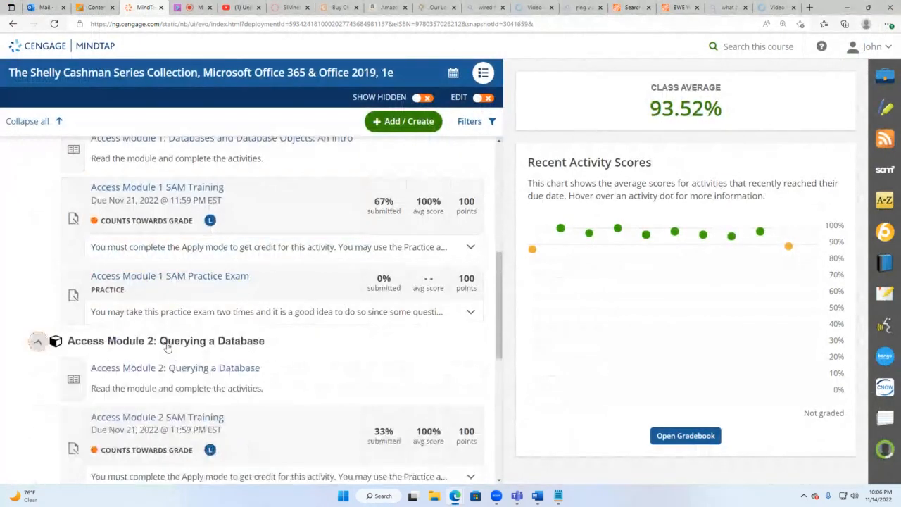
pyautogui.click(175, 417)
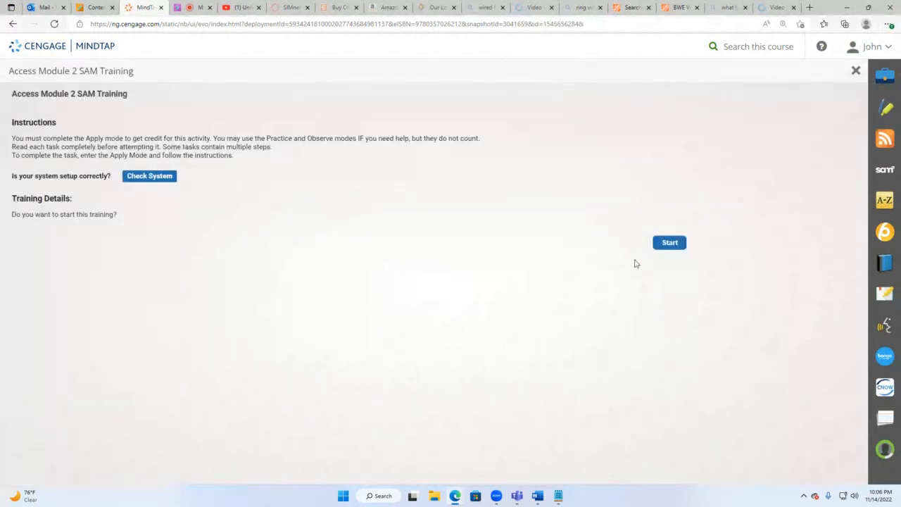
pyautogui.click(668, 243)
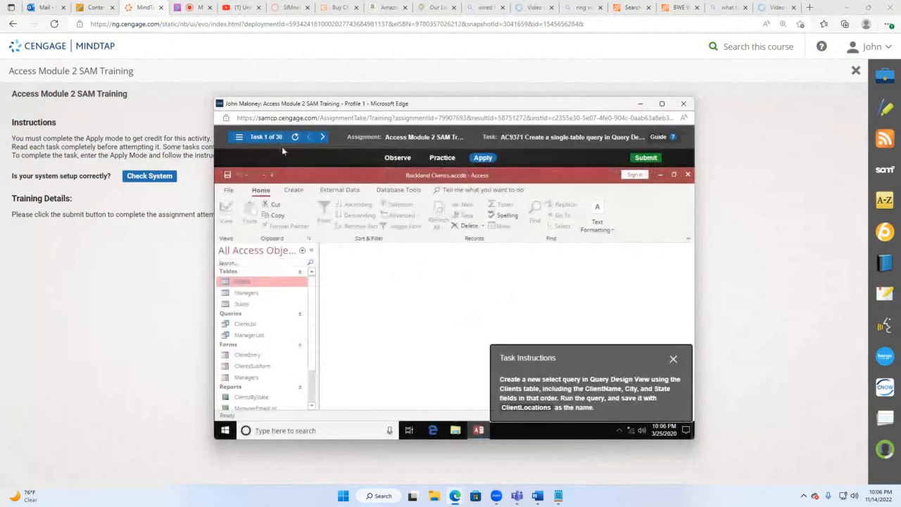
pyautogui.click(662, 104)
# Step: Start a new query in Query Design View with the task instructions moved clear of the object list
pyautogui.moveTo(790, 405); pyautogui.dragTo(281, 202)
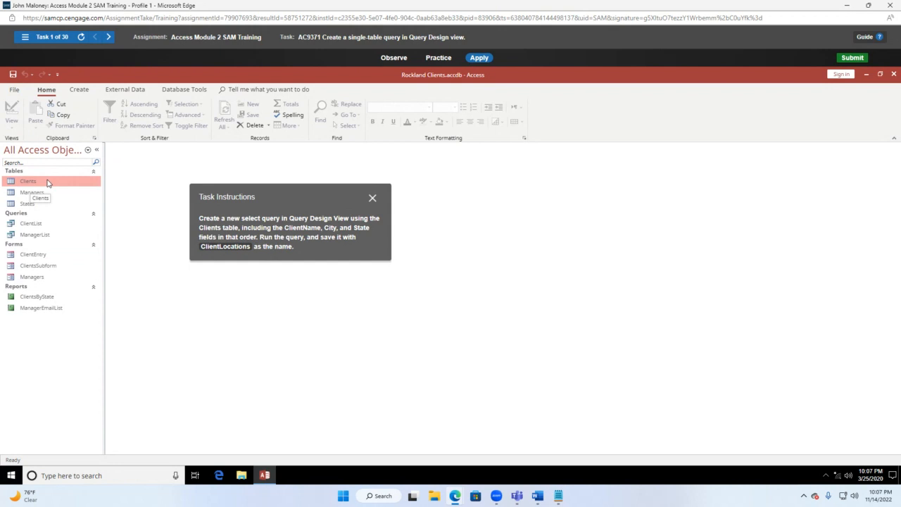
pyautogui.click(30, 195)
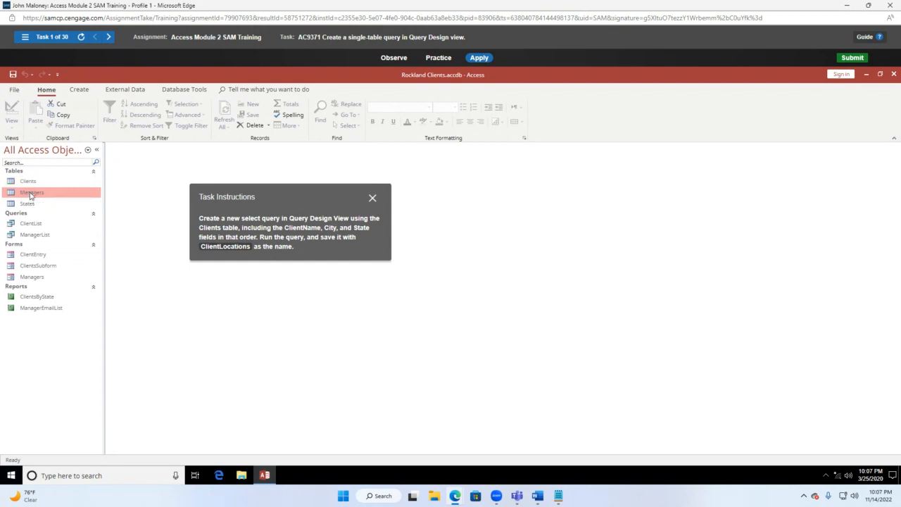
pyautogui.click(29, 183)
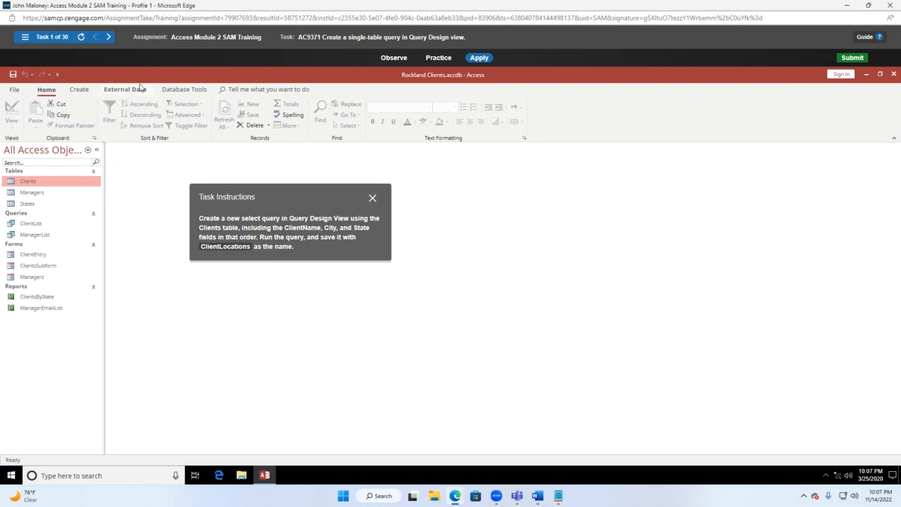
pyautogui.click(78, 89)
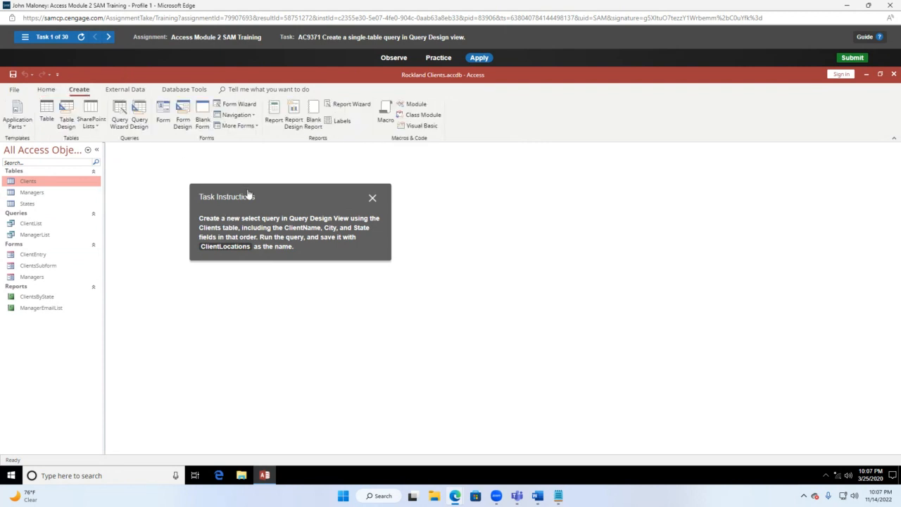
pyautogui.moveTo(264, 196); pyautogui.dragTo(364, 175)
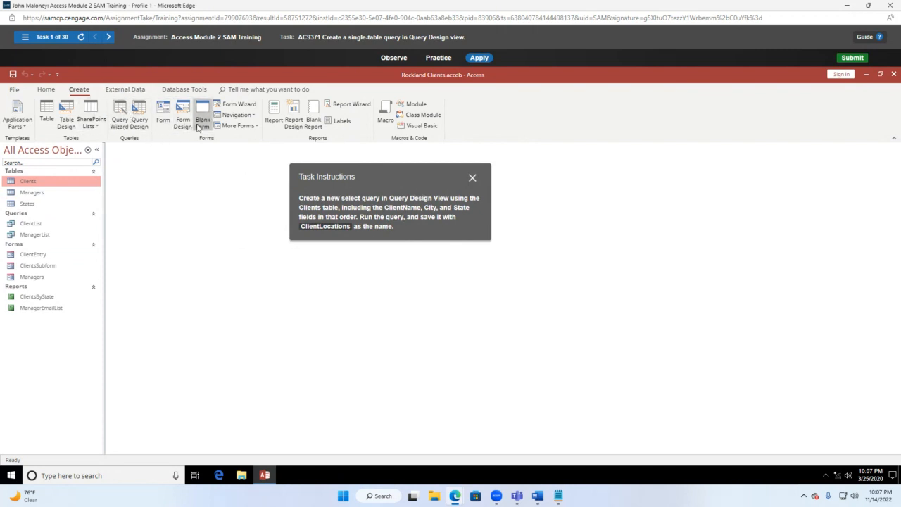
pyautogui.click(138, 117)
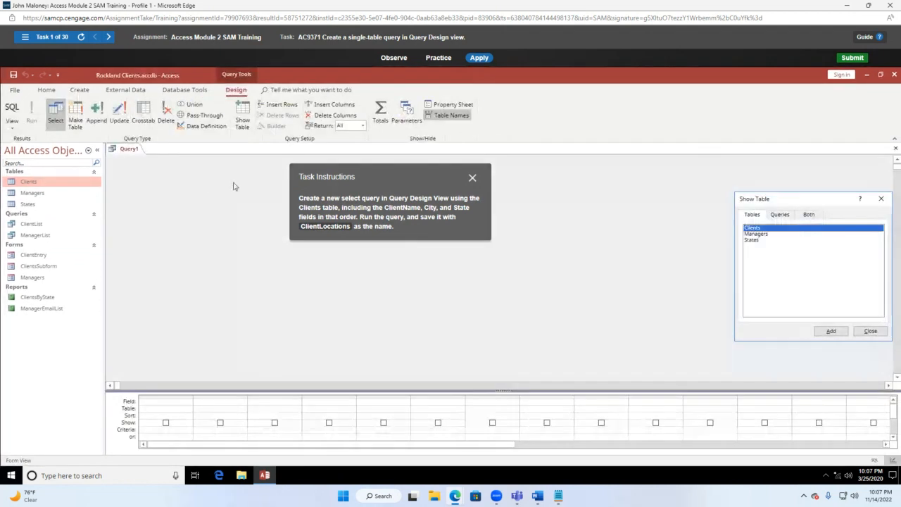
# Step: Add the Clients table to the new query and close the Show Table dialog, keeping the task instructions out of the way
pyautogui.moveTo(410, 175); pyautogui.dragTo(616, 92)
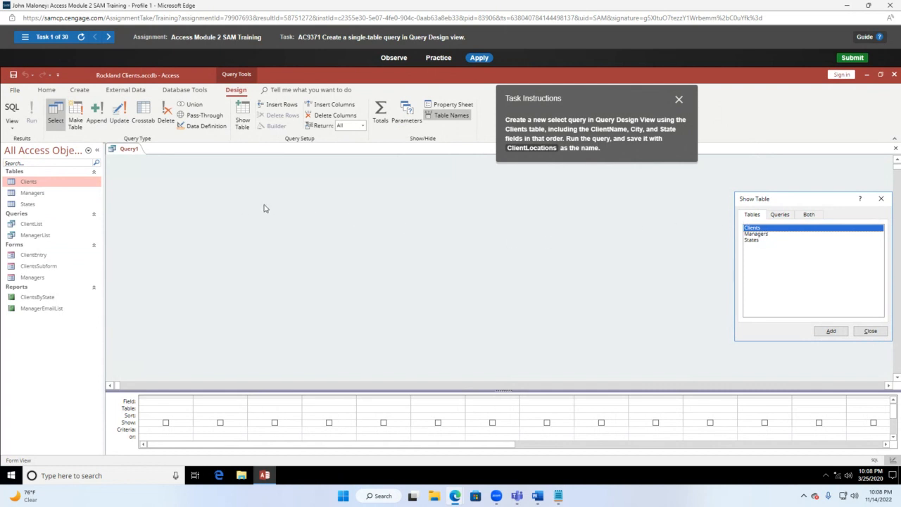
pyautogui.doubleClick(754, 230)
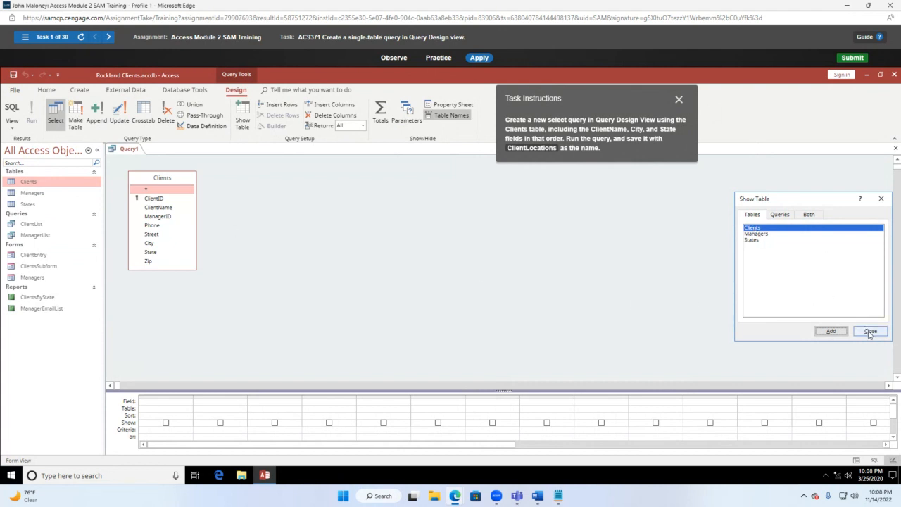
pyautogui.moveTo(825, 199); pyautogui.dragTo(425, 198)
pyautogui.click(470, 329)
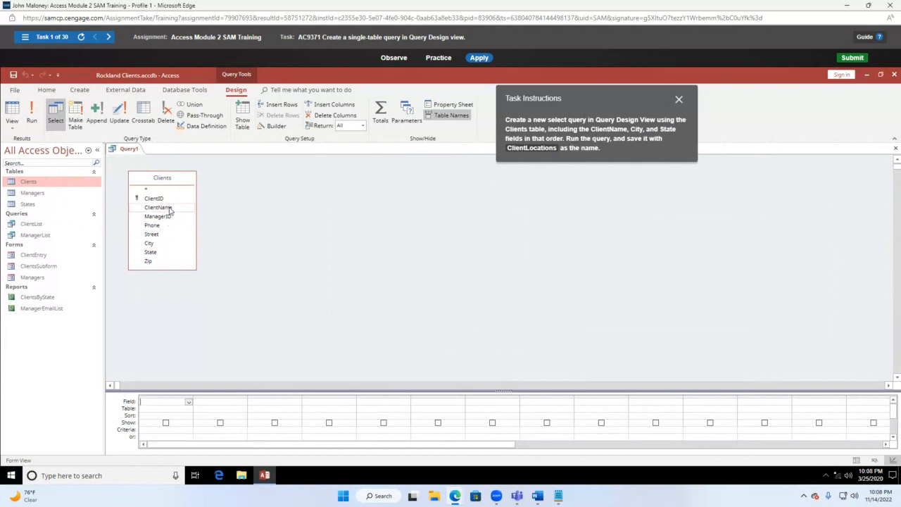
# Step: Add the ClientName, City and State fields from the Clients table to the query design grid in that order
pyautogui.moveTo(169, 210); pyautogui.dragTo(194, 206)
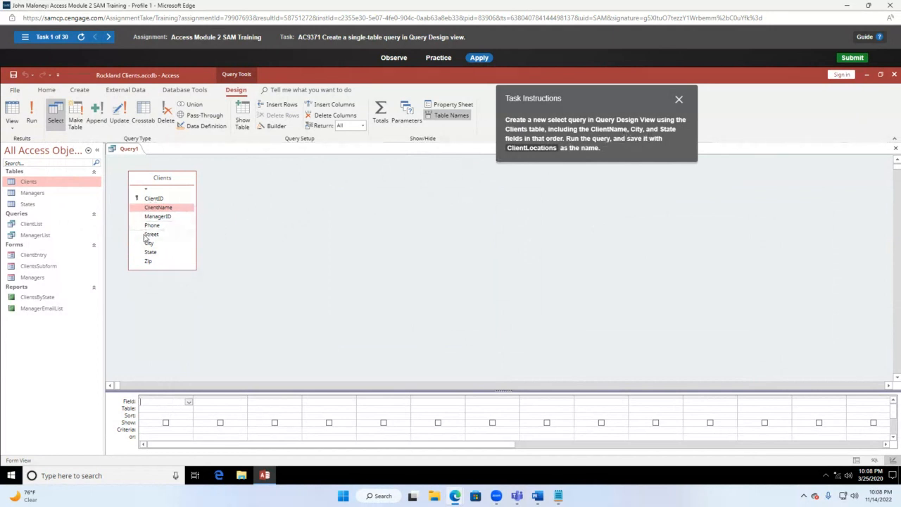
pyautogui.moveTo(149, 245)
pyautogui.mouseDown()
pyautogui.moveTo(232, 408)
pyautogui.moveTo(218, 412)
pyautogui.moveTo(227, 407)
pyautogui.moveTo(165, 248)
pyautogui.mouseUp()
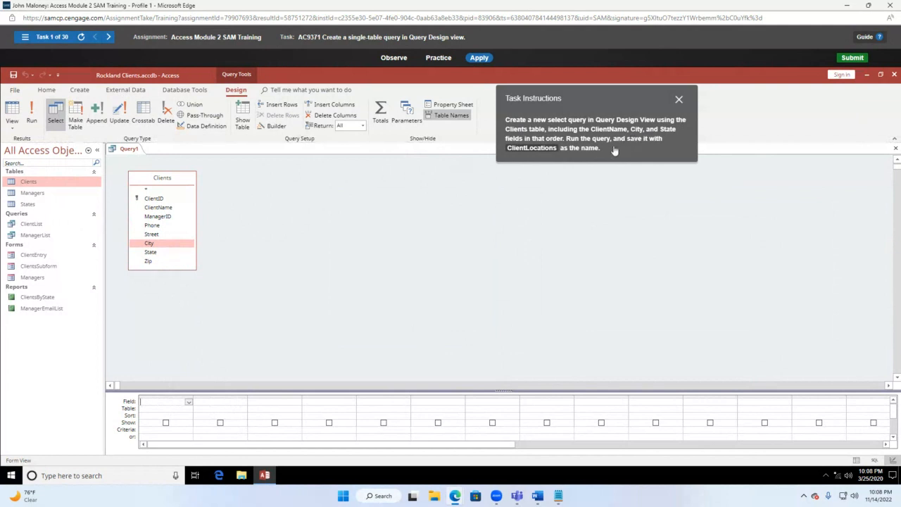
pyautogui.doubleClick(163, 208)
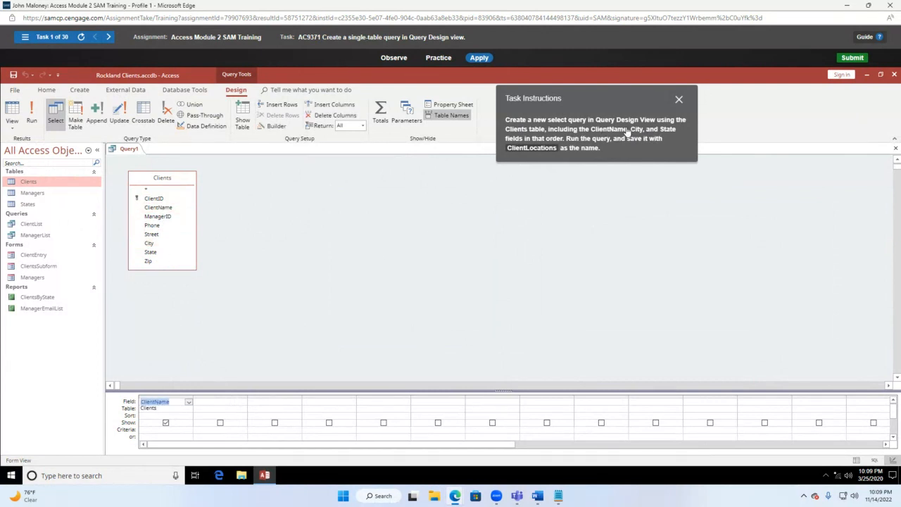
pyautogui.doubleClick(150, 243)
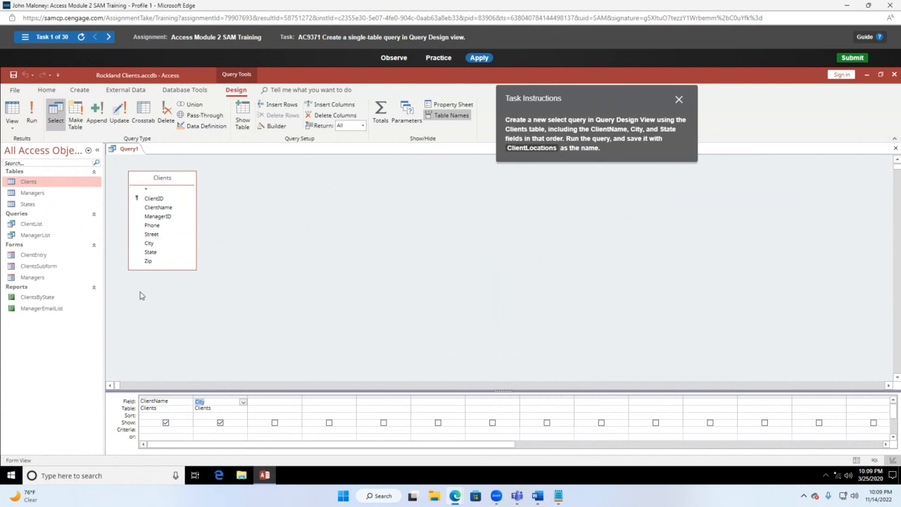
pyautogui.click(162, 255)
pyautogui.doubleClick(162, 257)
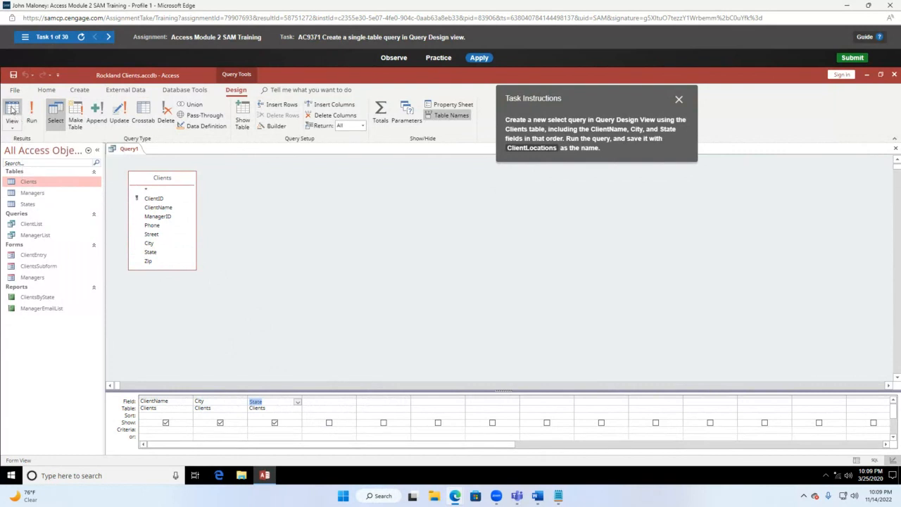
# Step: Display the query results in Datasheet view and save the query as ClientLocations
pyautogui.click(12, 127)
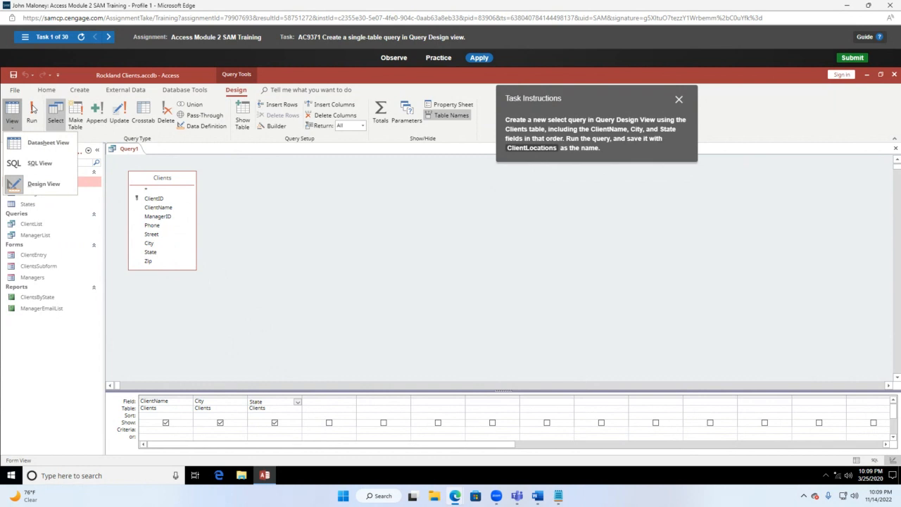
pyautogui.click(44, 144)
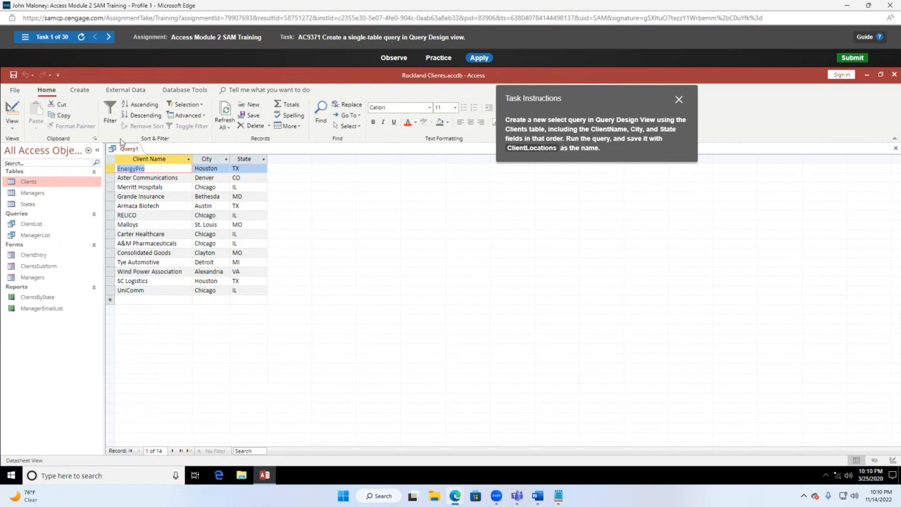
pyautogui.click(14, 75)
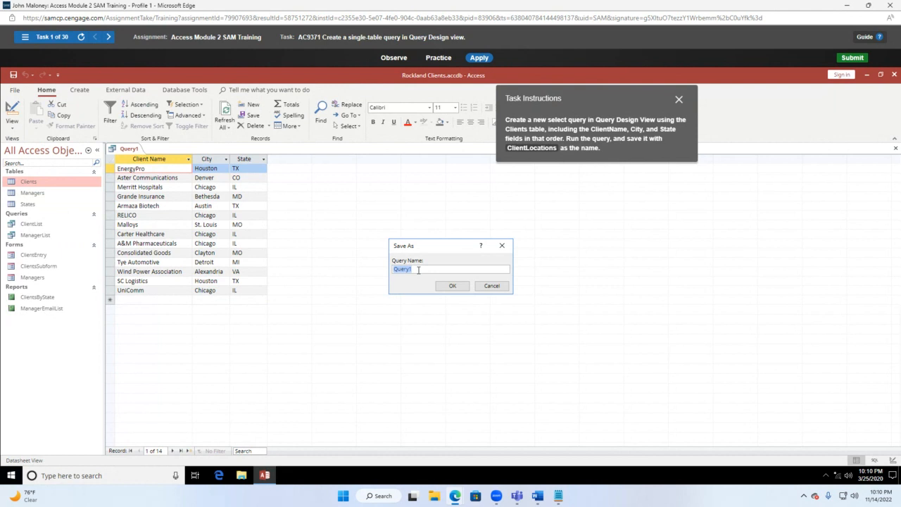
pyautogui.write('ClientLocations')
pyautogui.click(454, 286)
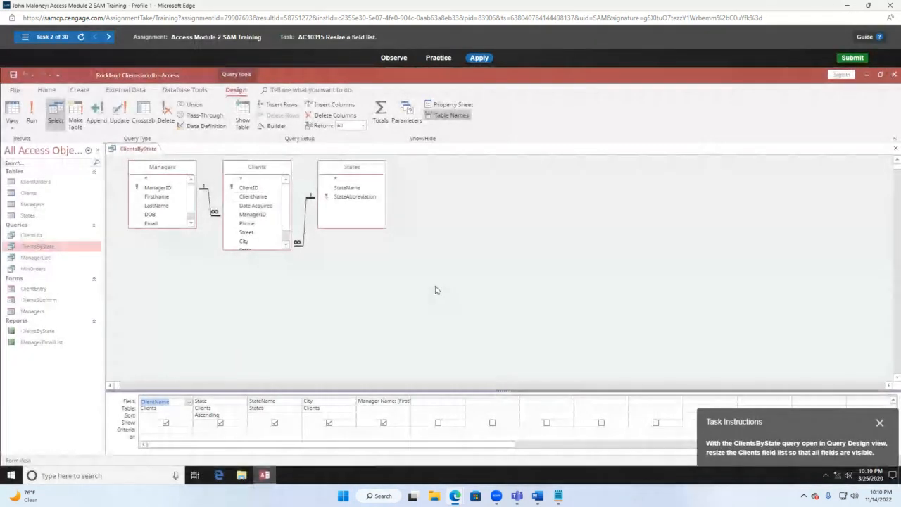
# Step: Lengthen the Clients field list in the ClientsByState query design so that it shows all its fields
pyautogui.moveTo(852, 419); pyautogui.dragTo(369, 303)
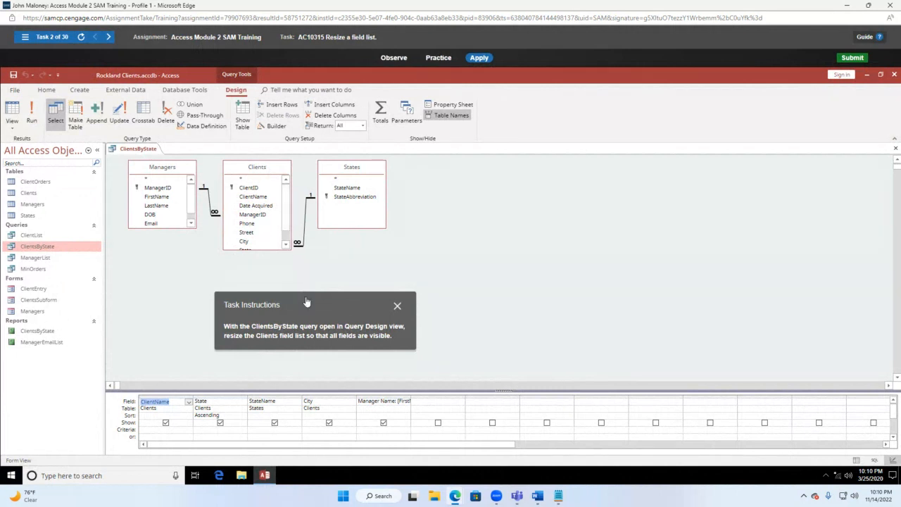
pyautogui.moveTo(304, 293); pyautogui.dragTo(454, 250)
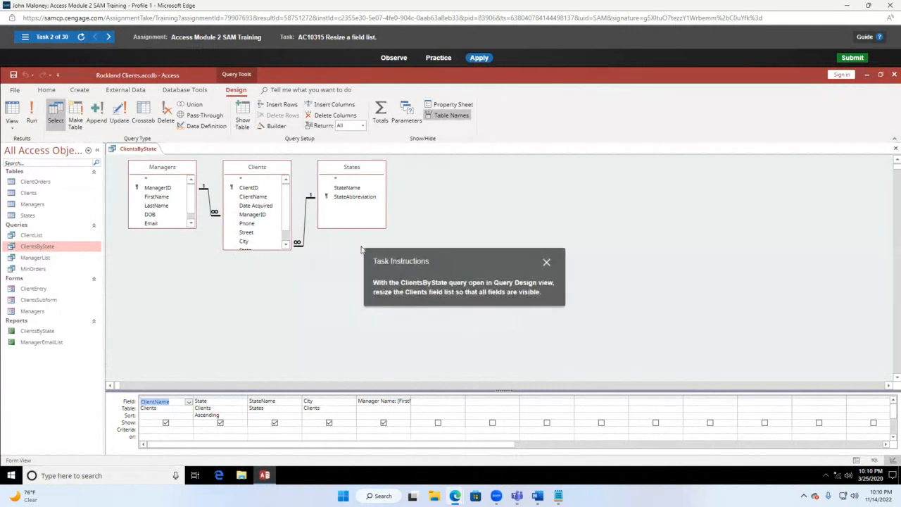
pyautogui.click(263, 247)
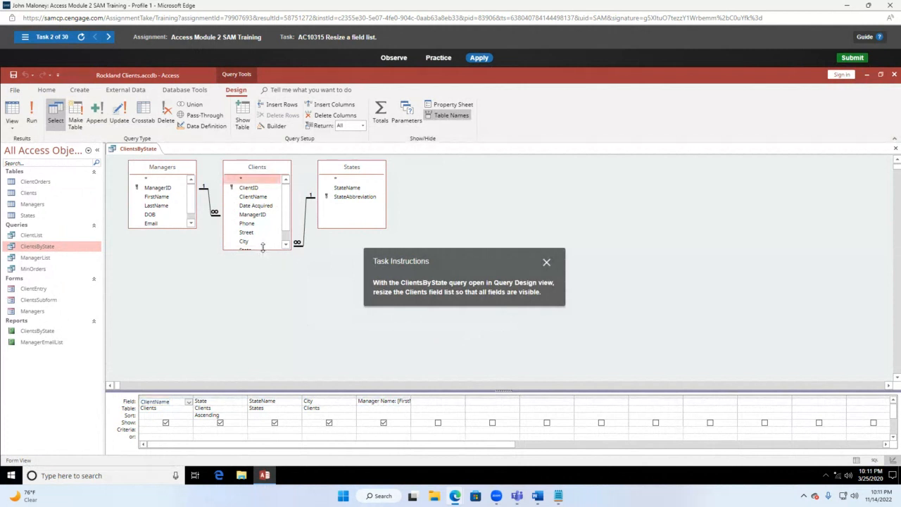
pyautogui.moveTo(263, 247); pyautogui.dragTo(263, 252)
pyautogui.moveTo(263, 252); pyautogui.dragTo(263, 279)
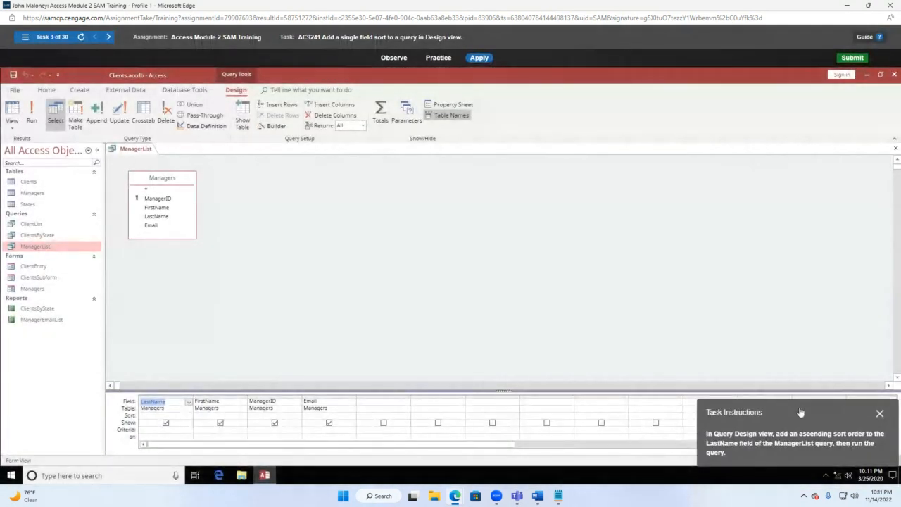
# Step: Sort the LastName field of the ManagerList query in ascending order and run the query
pyautogui.moveTo(801, 412); pyautogui.dragTo(418, 225)
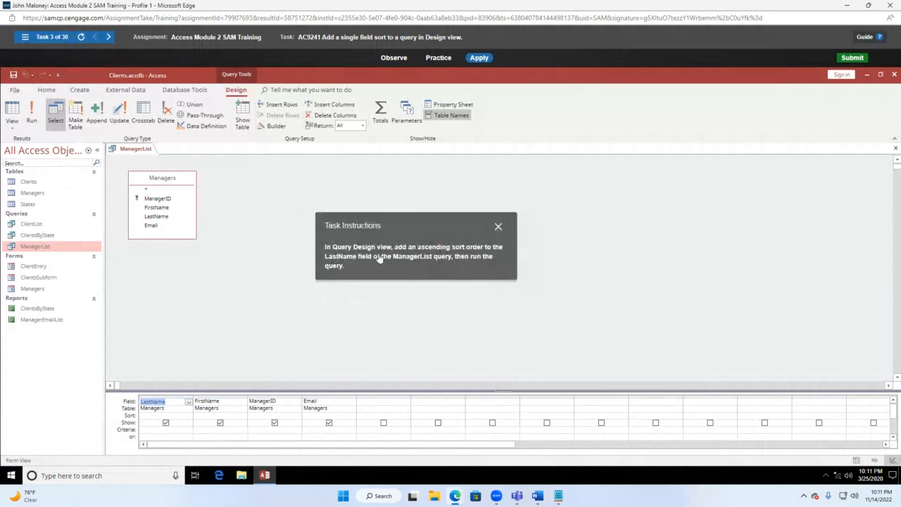
pyautogui.moveTo(437, 228); pyautogui.dragTo(473, 211)
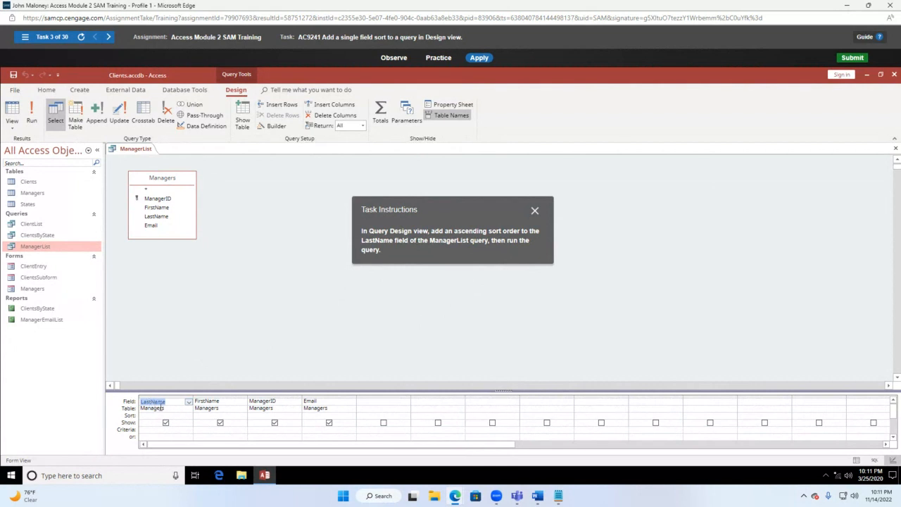
pyautogui.click(149, 416)
pyautogui.click(189, 416)
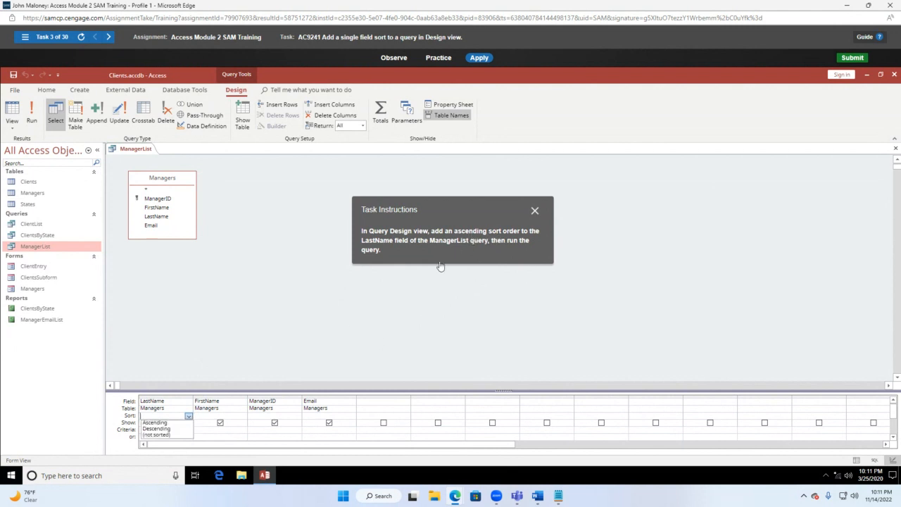
pyautogui.click(153, 423)
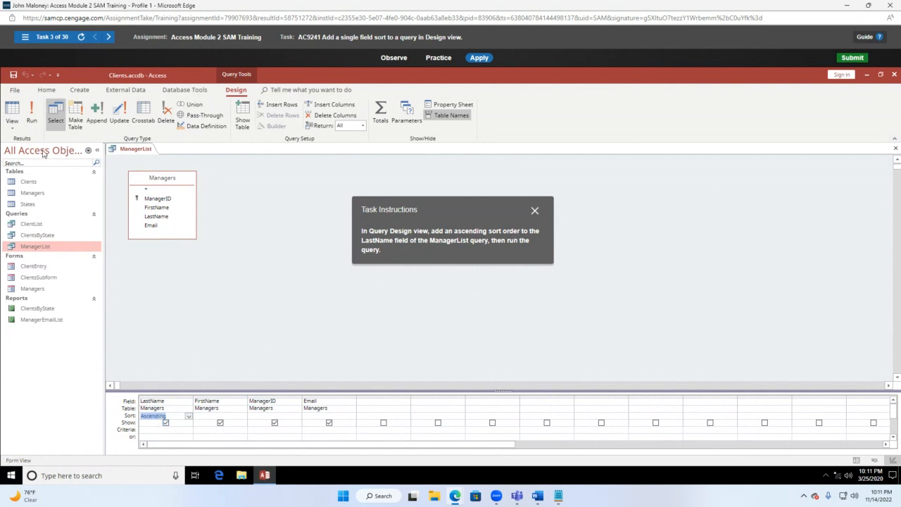
pyautogui.click(32, 111)
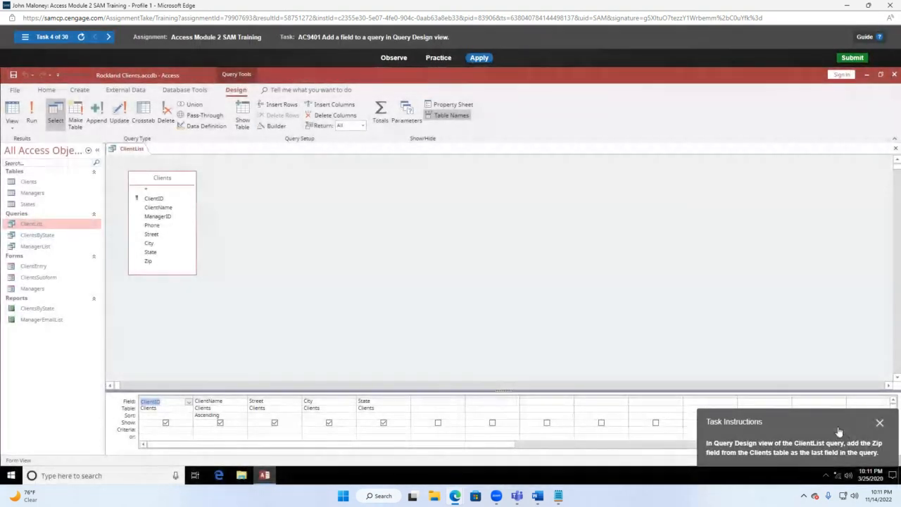
# Step: Add the Zip field from the Clients table as the last field of the ClientList query
pyautogui.moveTo(838, 423); pyautogui.dragTo(403, 202)
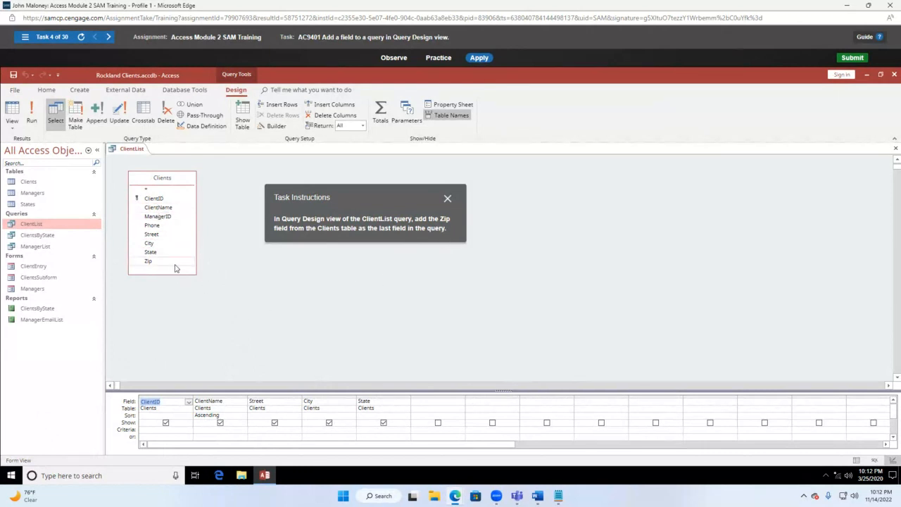
pyautogui.moveTo(172, 262)
pyautogui.mouseDown()
pyautogui.moveTo(199, 289)
pyautogui.moveTo(345, 342)
pyautogui.moveTo(445, 408)
pyautogui.moveTo(306, 370)
pyautogui.moveTo(155, 263)
pyautogui.mouseUp()
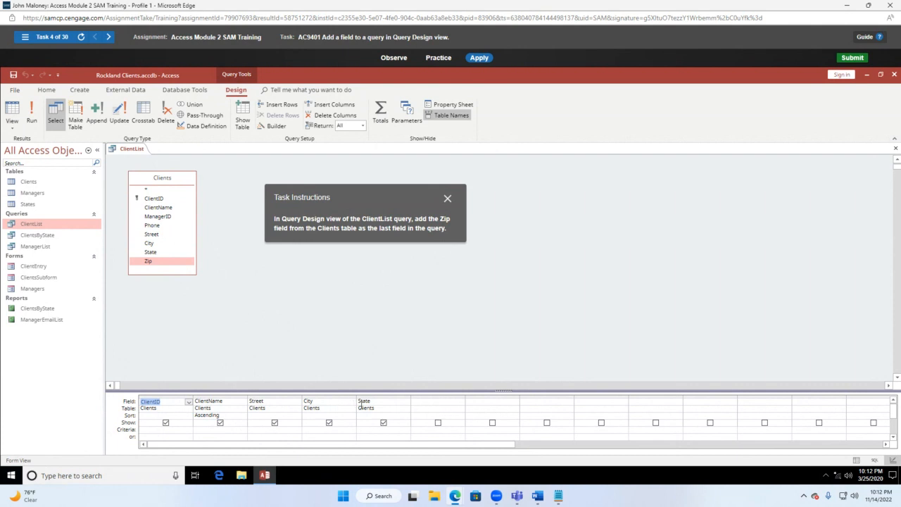
pyautogui.doubleClick(152, 263)
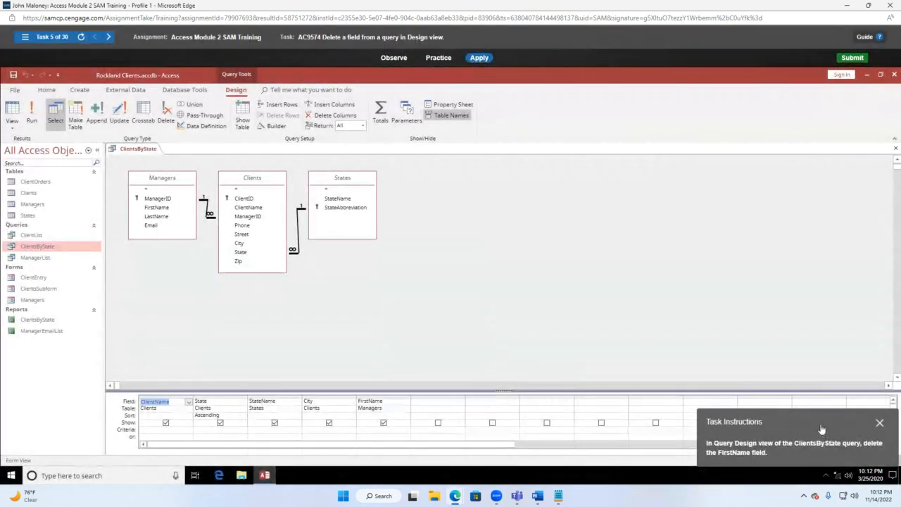
# Step: Delete the FirstName field from the ClientsByState query in Design view
pyautogui.moveTo(821, 427); pyautogui.dragTo(553, 273)
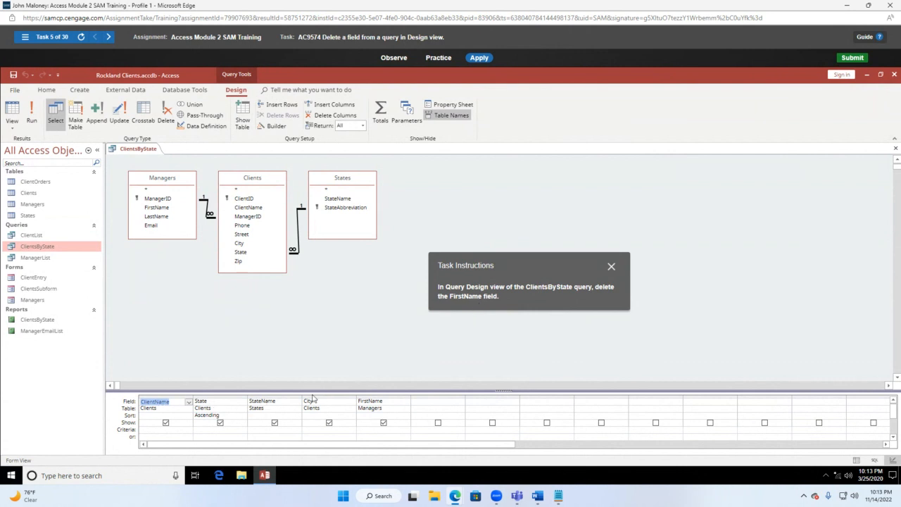
pyautogui.click(380, 401)
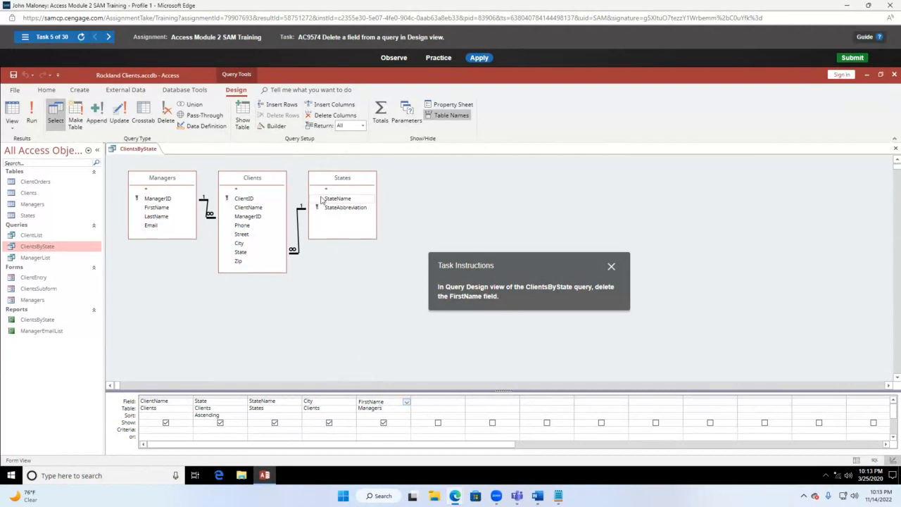
pyautogui.click(324, 116)
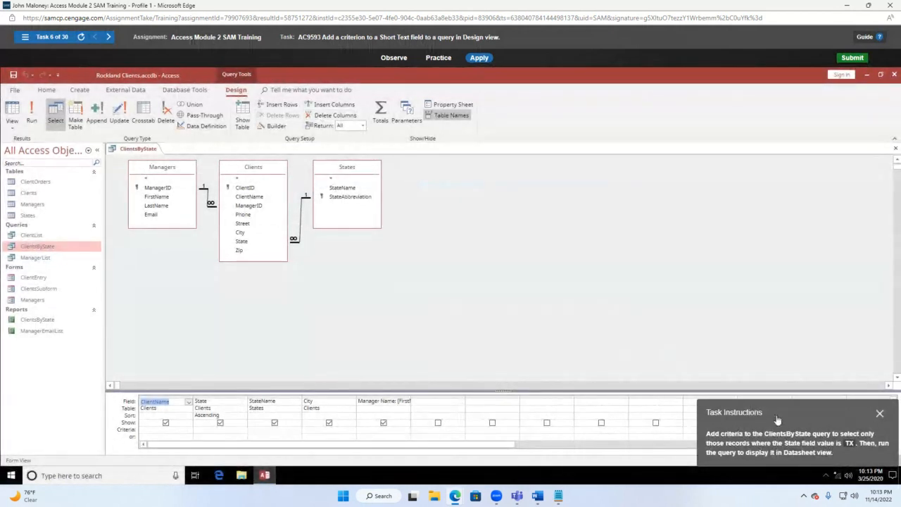
# Step: Add the criterion TX to the State field of the ClientsByState query and run the query
pyautogui.moveTo(789, 416); pyautogui.dragTo(527, 221)
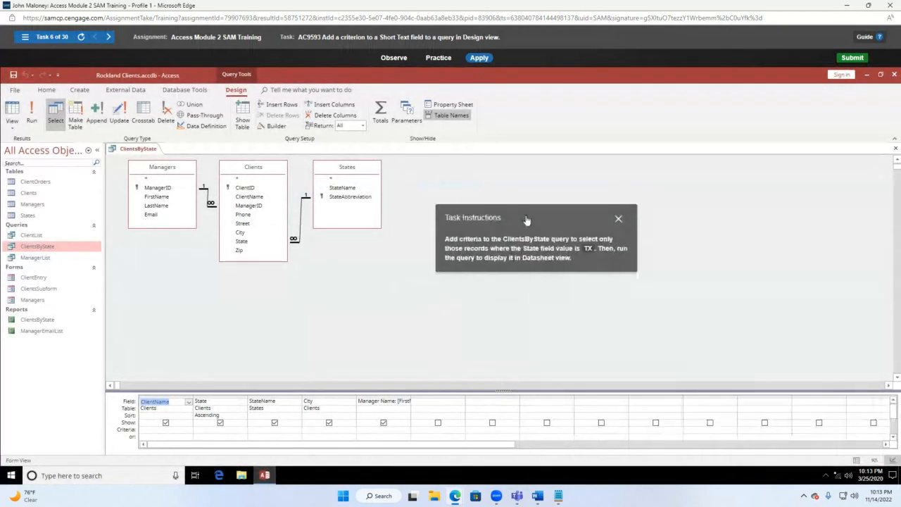
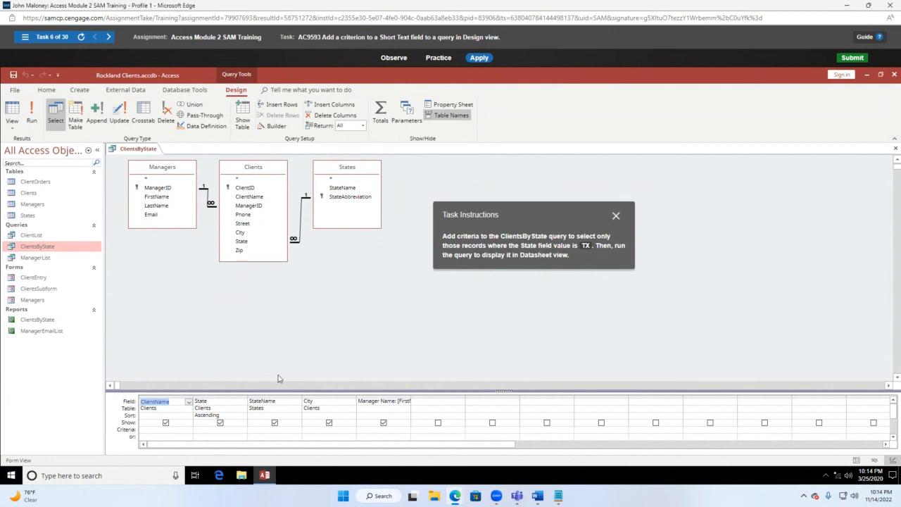
pyautogui.click(217, 429)
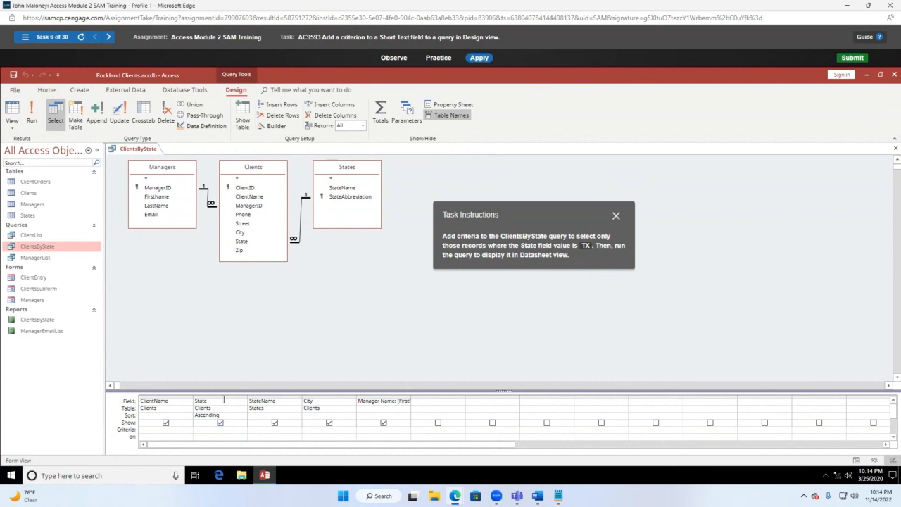
pyautogui.write('TX')
pyautogui.click(31, 114)
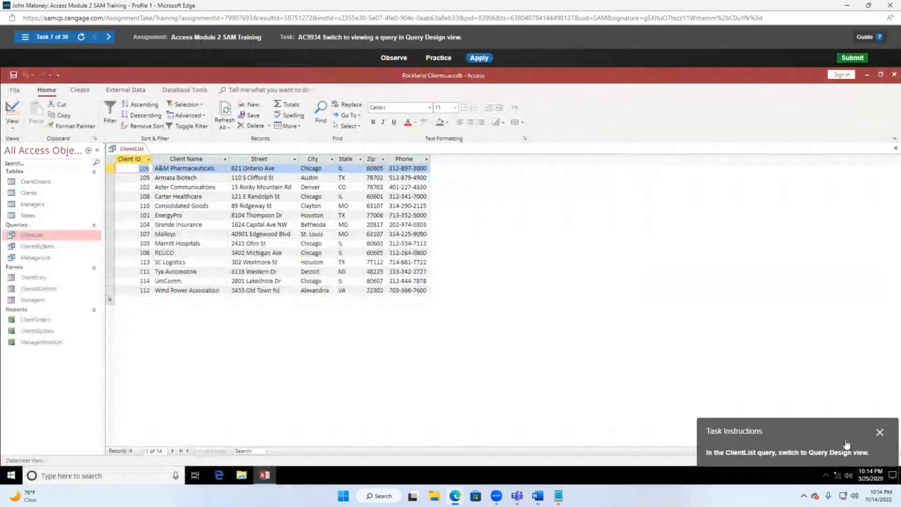
# Step: Switch the ClientList query from Datasheet view to Query Design view
pyautogui.moveTo(817, 437); pyautogui.dragTo(620, 235)
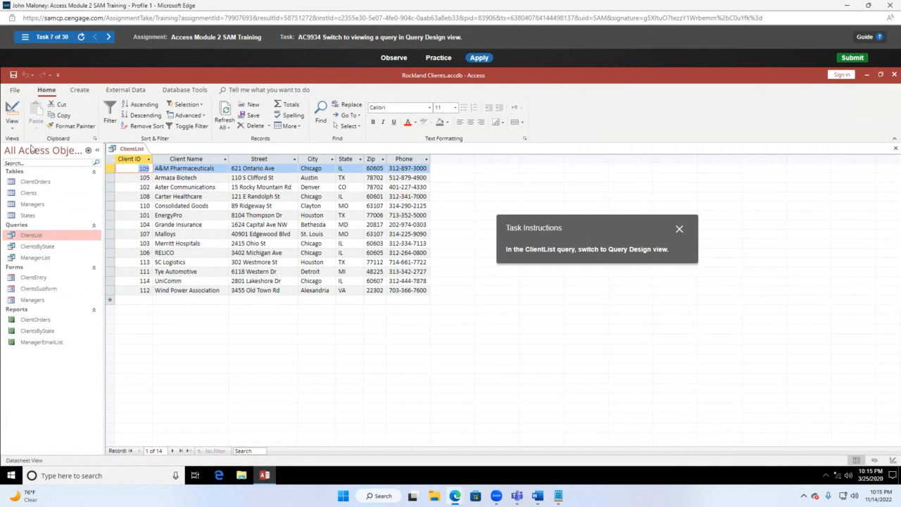
pyautogui.click(12, 126)
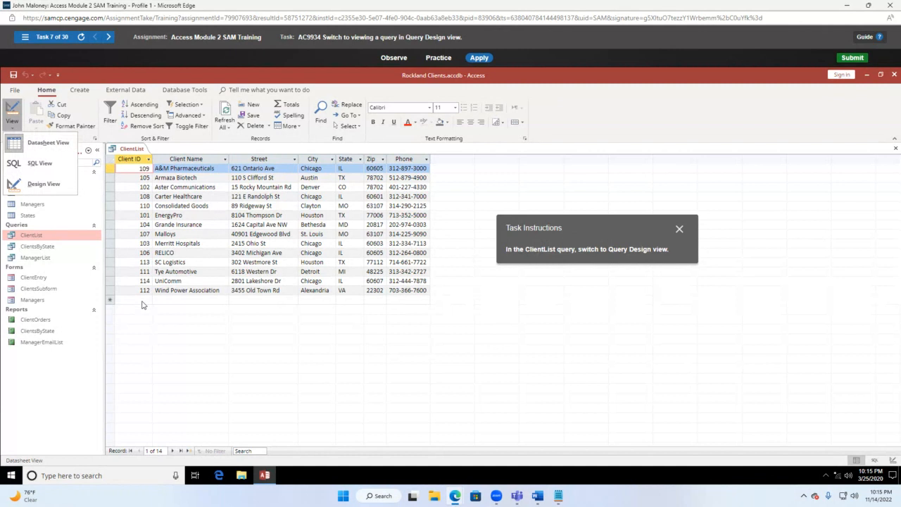
pyautogui.click(41, 185)
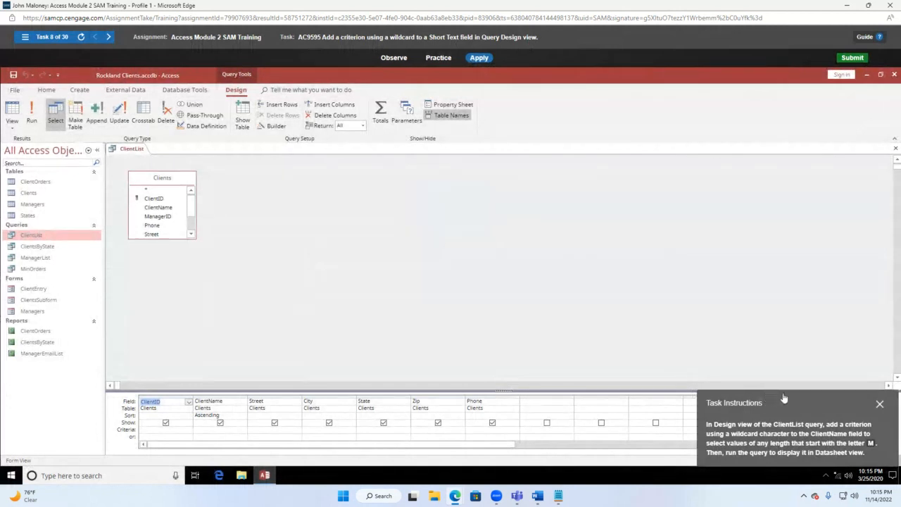
# Step: Add the wildcard criterion M* to the ClientName field of the ClientList query and run the query
pyautogui.moveTo(782, 399); pyautogui.dragTo(490, 181)
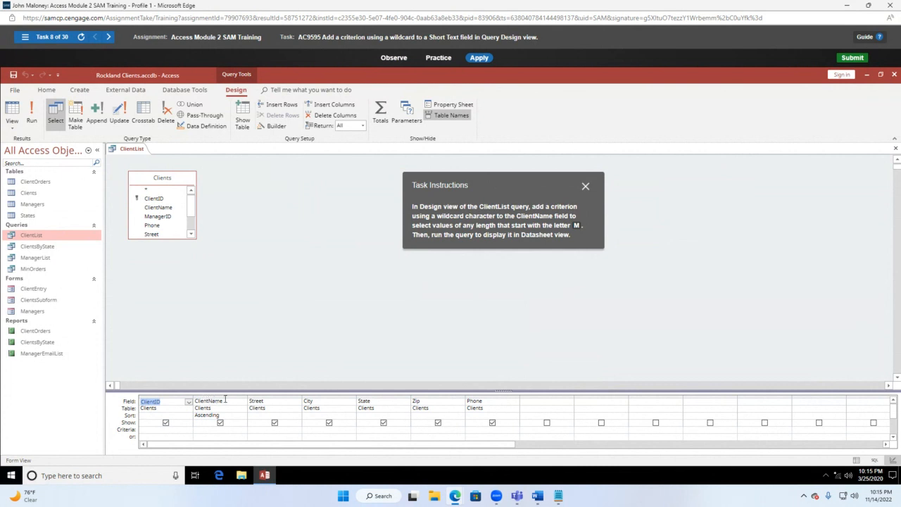
pyautogui.click(212, 429)
pyautogui.click(199, 430)
pyautogui.write('M')
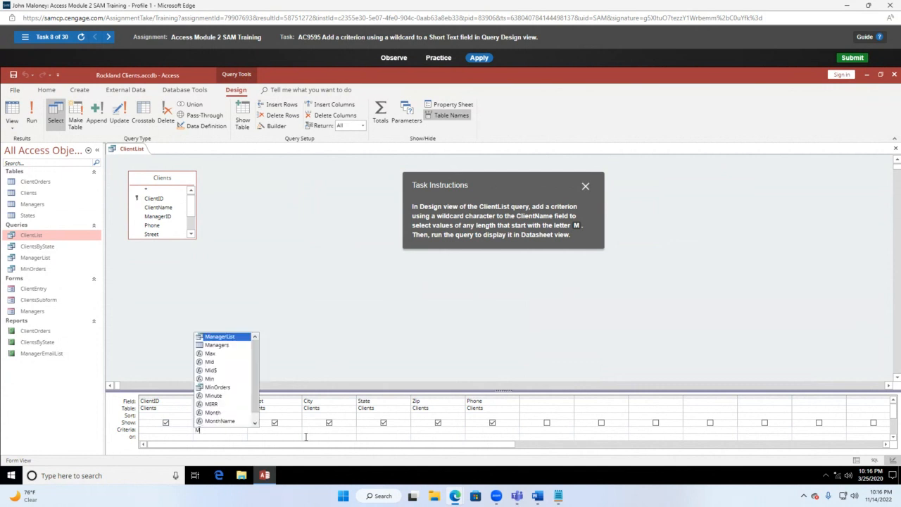
pyautogui.write('*')
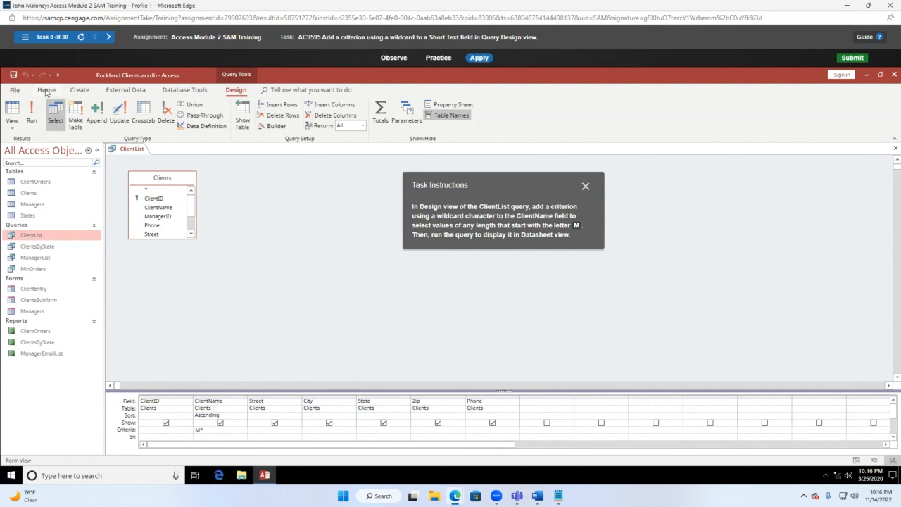
pyautogui.click(38, 111)
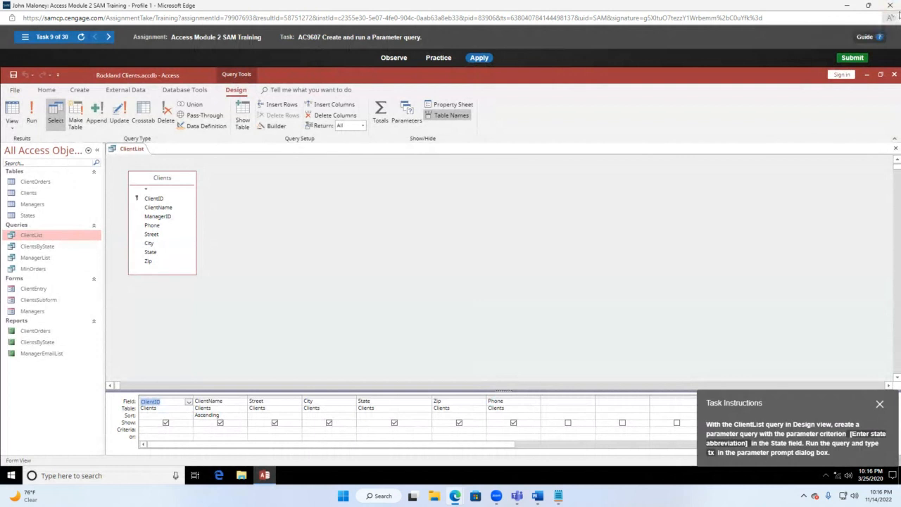
# Step: Exit the Access Module 2 SAM Training and start the Access Module 3 SAM Training in a maximized window
pyautogui.click(891, 7)
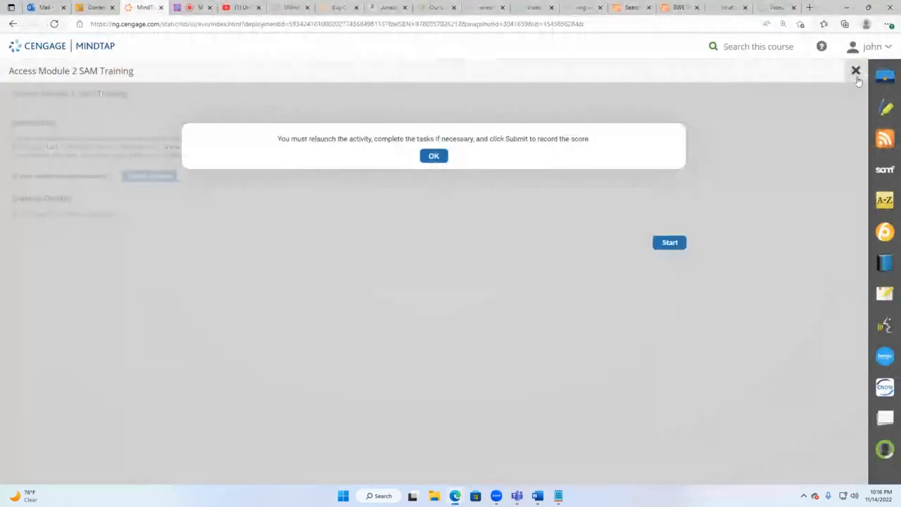
pyautogui.click(856, 72)
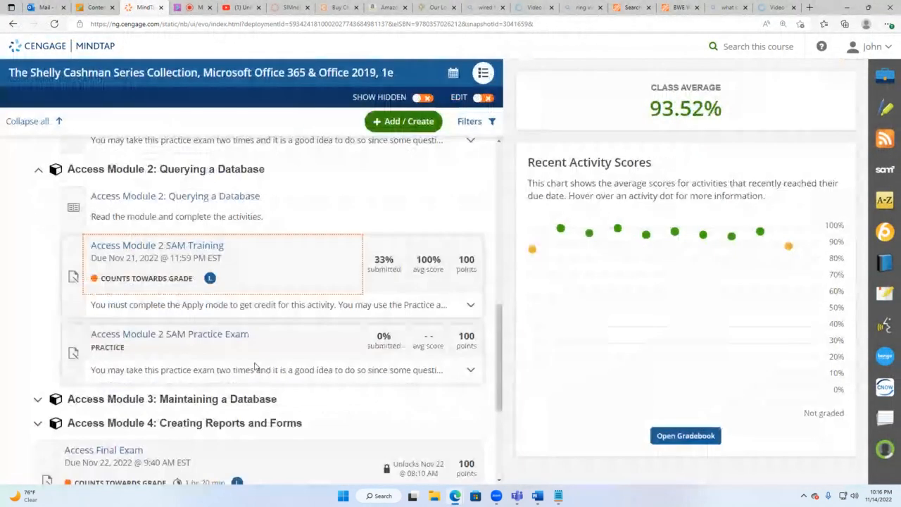
pyautogui.scroll(-2, 204, 345)
pyautogui.click(204, 345)
pyautogui.click(192, 403)
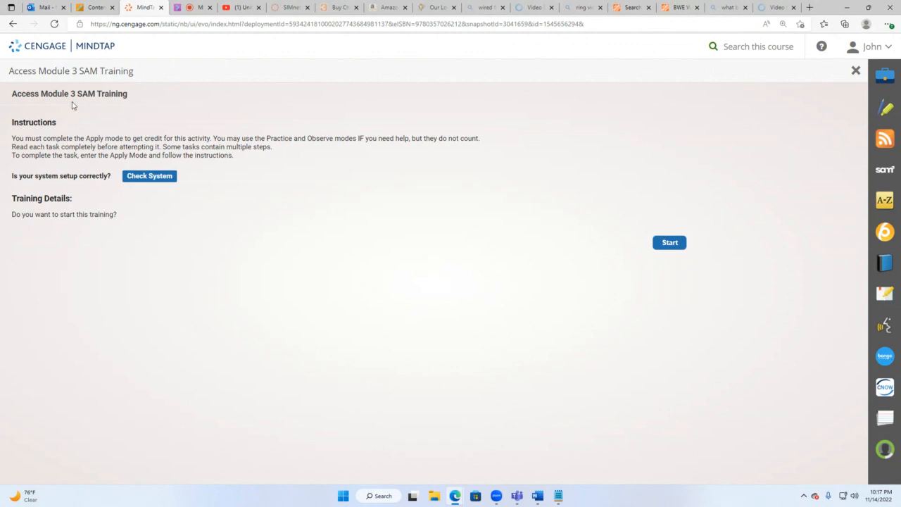
pyautogui.click(672, 242)
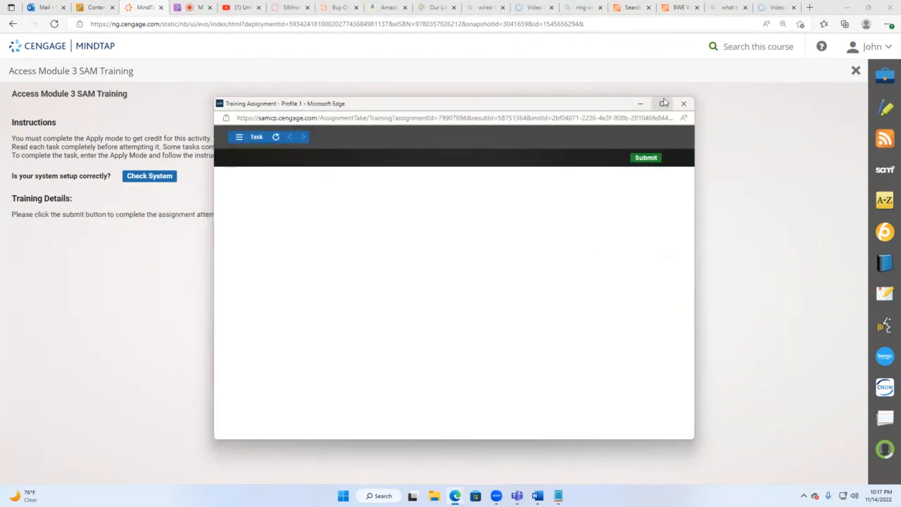
pyautogui.click(662, 103)
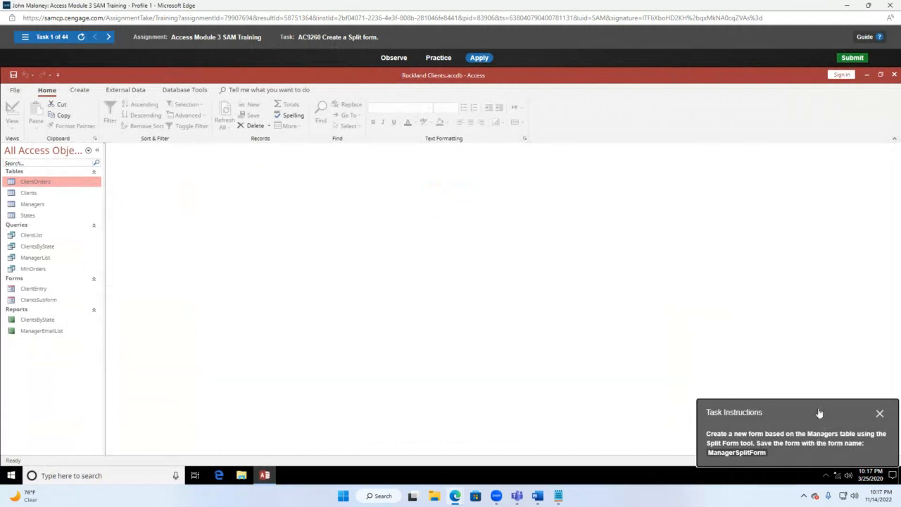
# Step: Create a new form based on the Managers table with the Split Form tool
pyautogui.moveTo(819, 412); pyautogui.dragTo(364, 267)
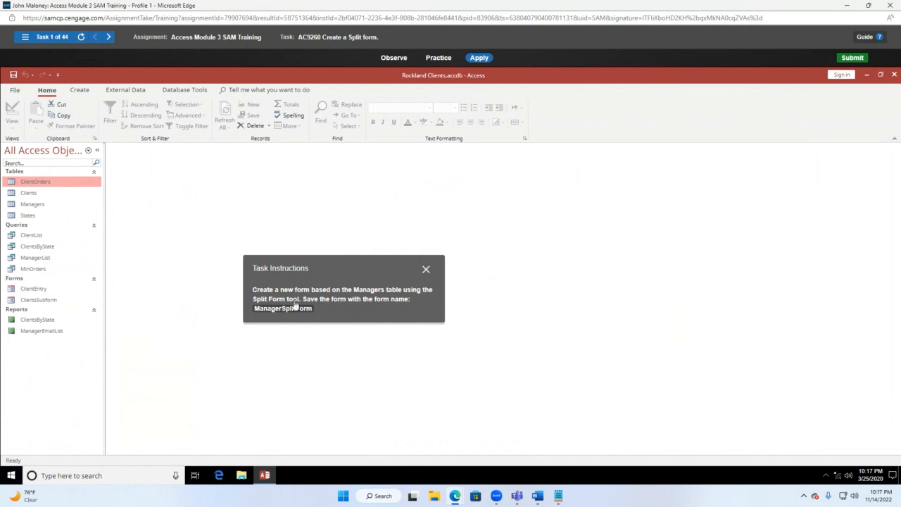
pyautogui.click(84, 90)
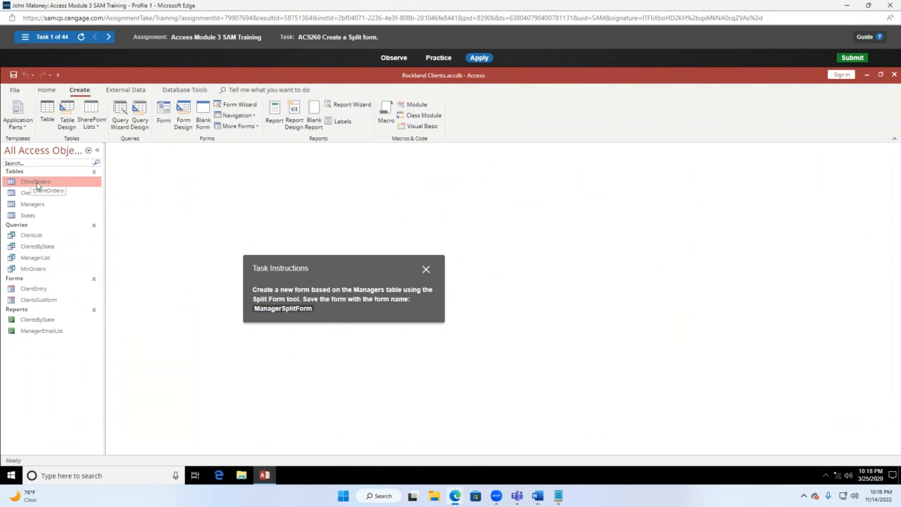
pyautogui.click(32, 206)
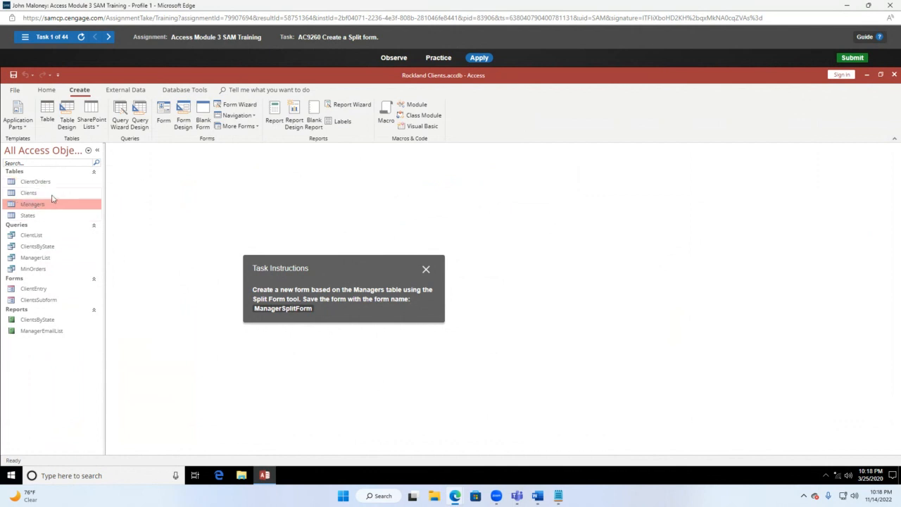
pyautogui.click(42, 184)
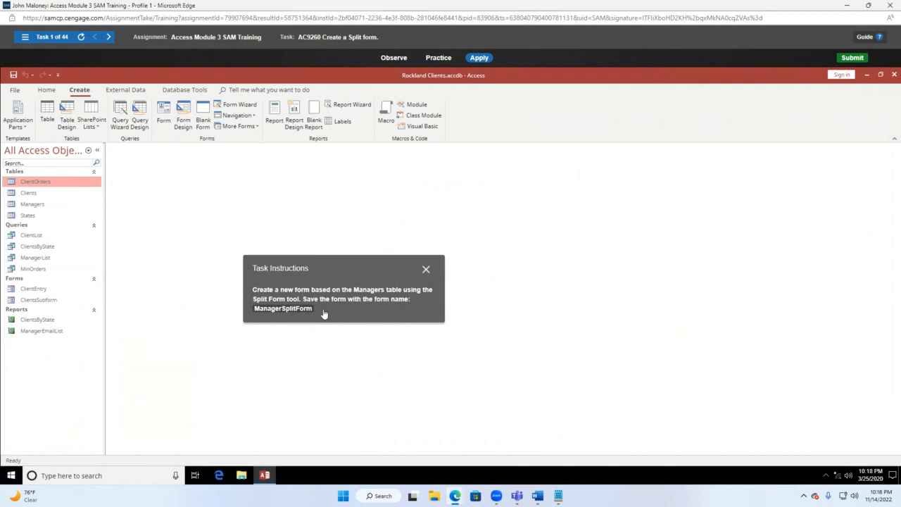
pyautogui.click(41, 208)
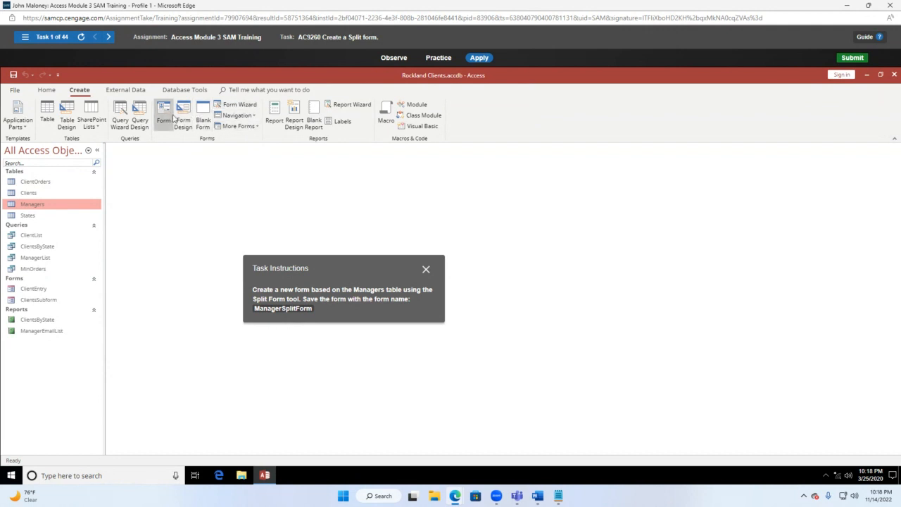
pyautogui.click(254, 115)
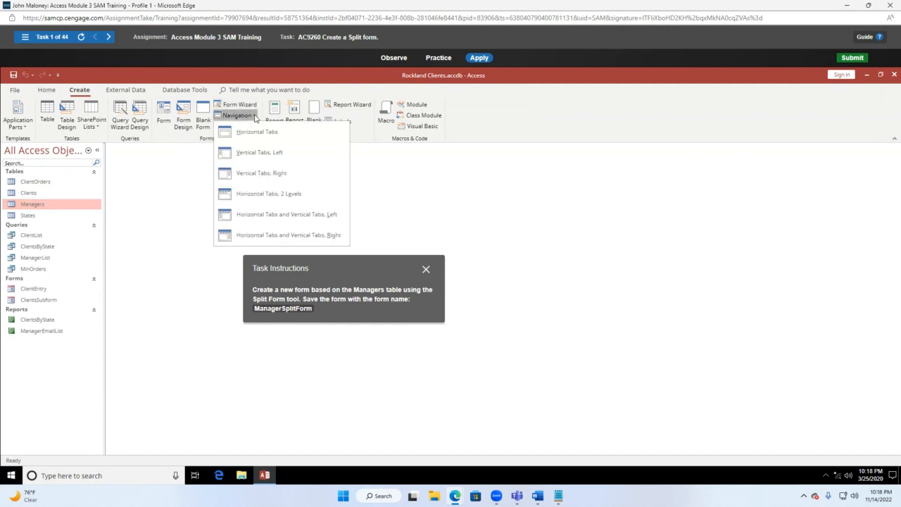
pyautogui.click(255, 117)
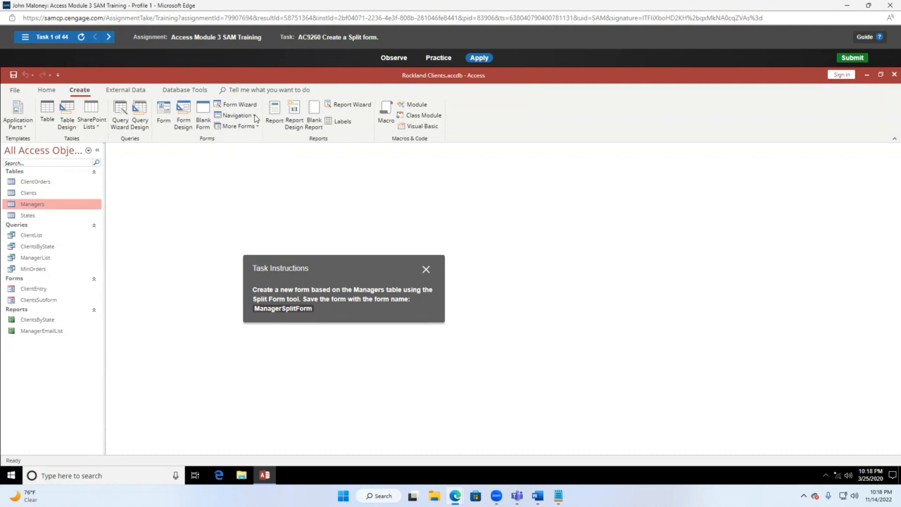
pyautogui.click(254, 126)
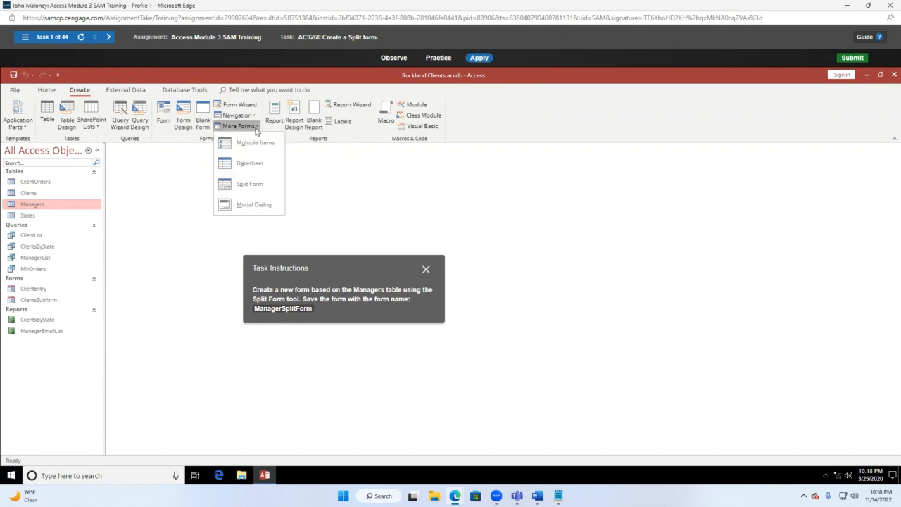
pyautogui.click(253, 186)
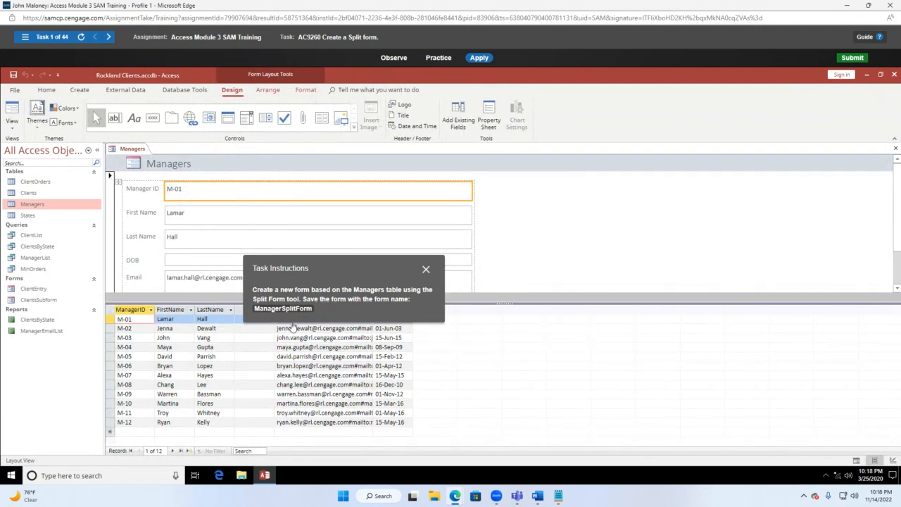
# Step: Save the new split form with the form name ManagerSplitForm
pyautogui.click(13, 75)
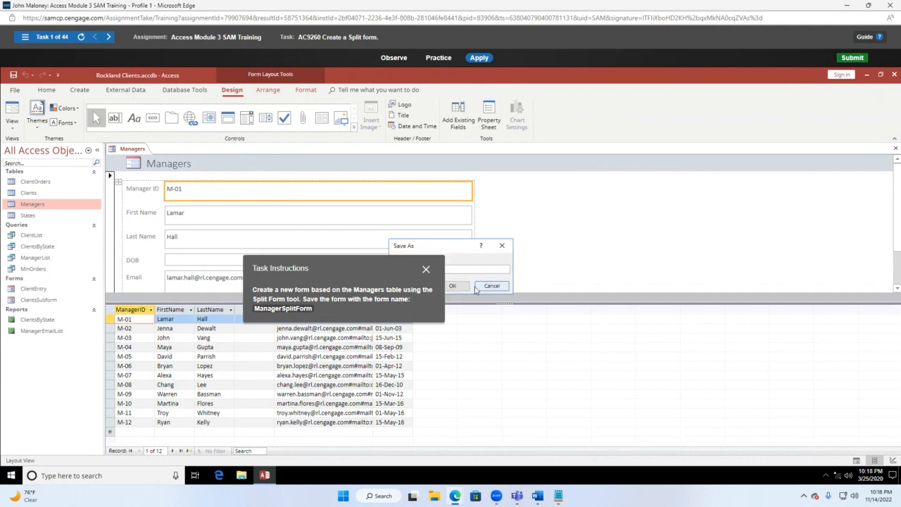
pyautogui.moveTo(386, 273); pyautogui.dragTo(678, 212)
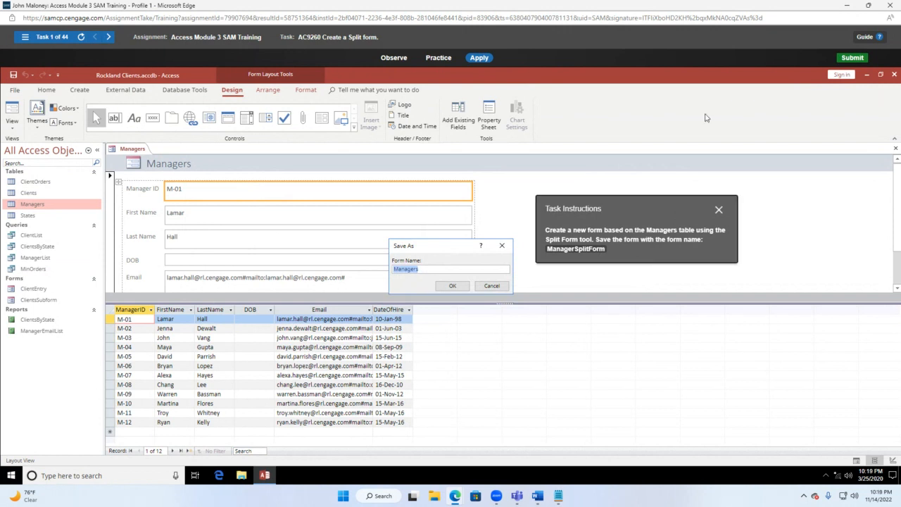
pyautogui.click(423, 268)
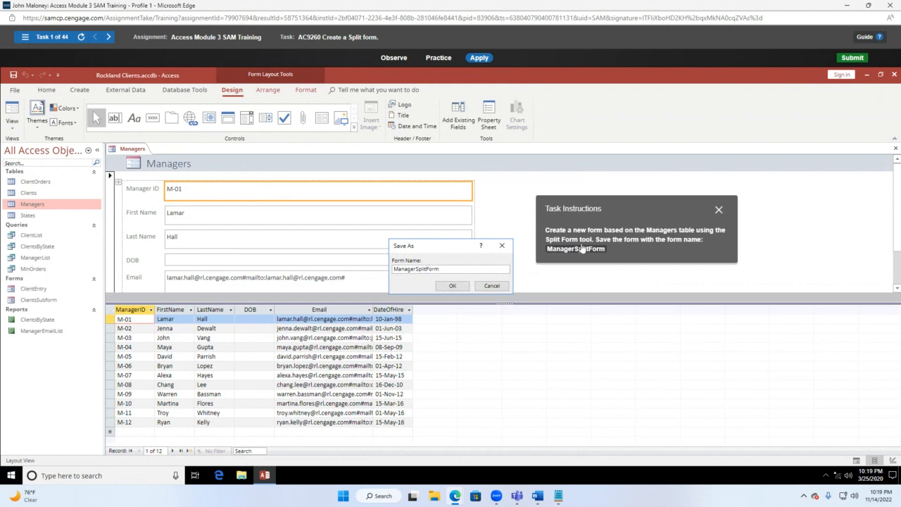
pyautogui.click(452, 285)
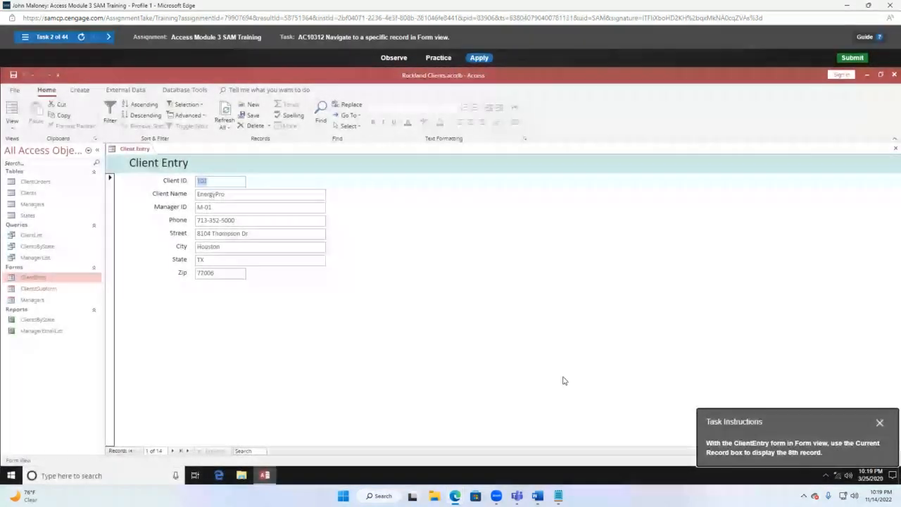
# Step: Move the task instructions beside the form fields and set the ClientEntry form to Form view
pyautogui.moveTo(831, 418); pyautogui.dragTo(503, 217)
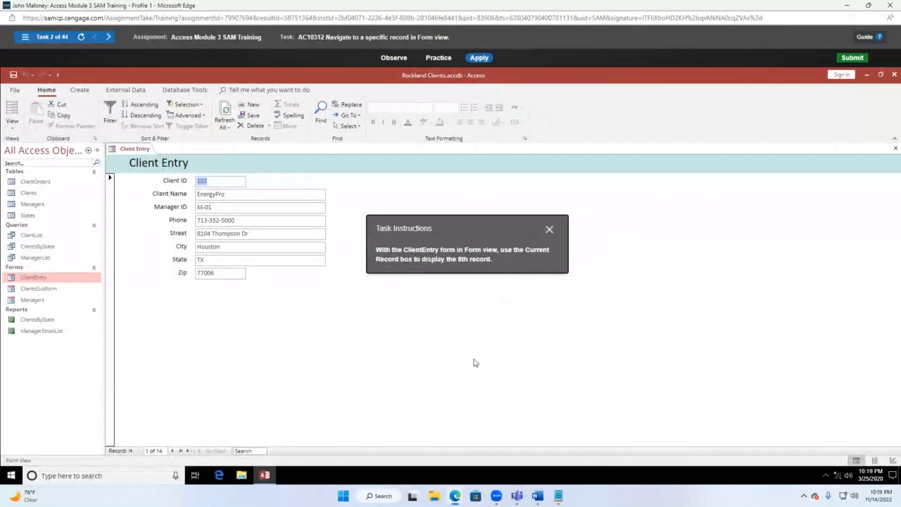
pyautogui.click(13, 127)
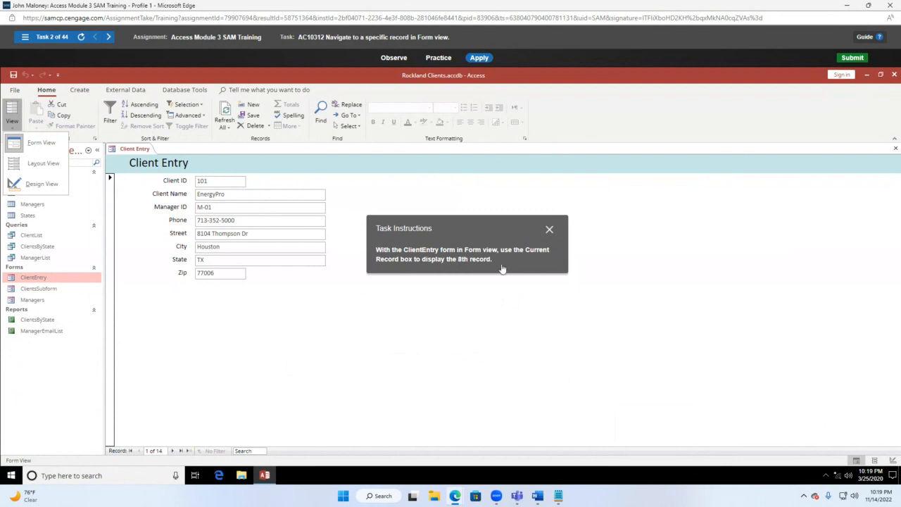
pyautogui.click(27, 152)
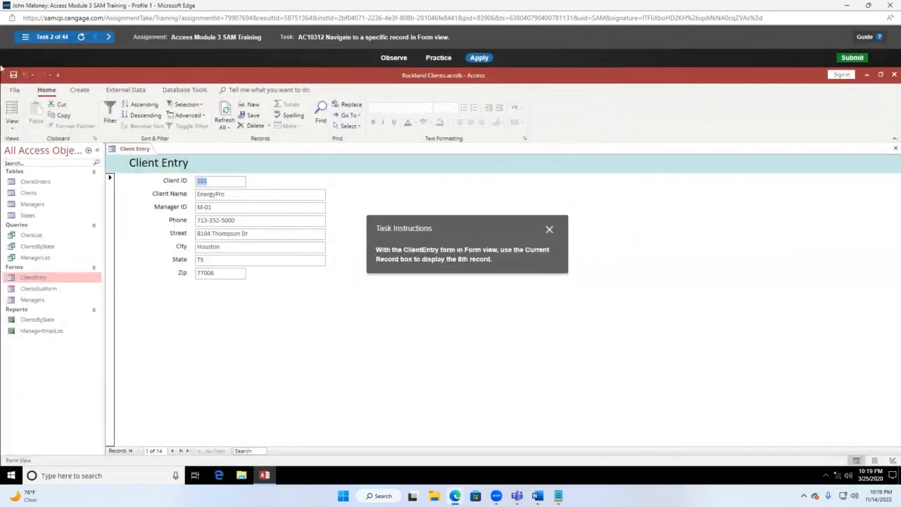
pyautogui.click(12, 127)
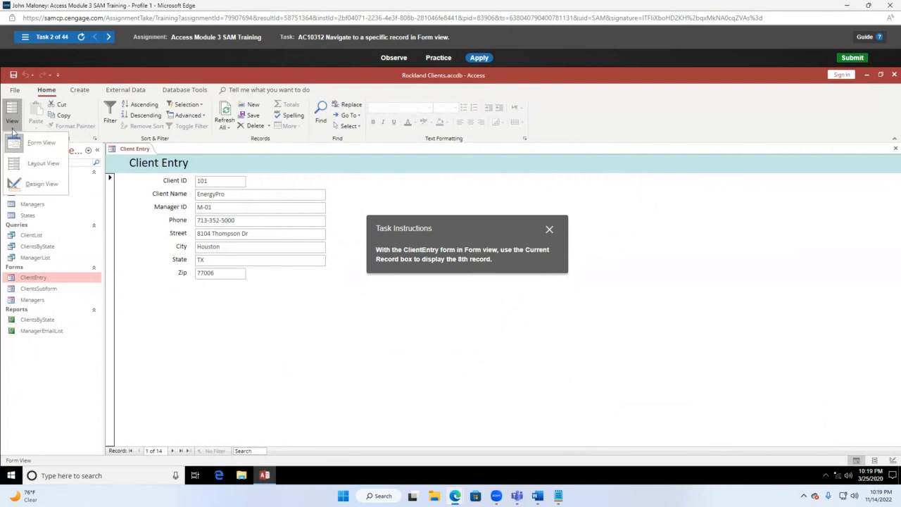
pyautogui.click(132, 260)
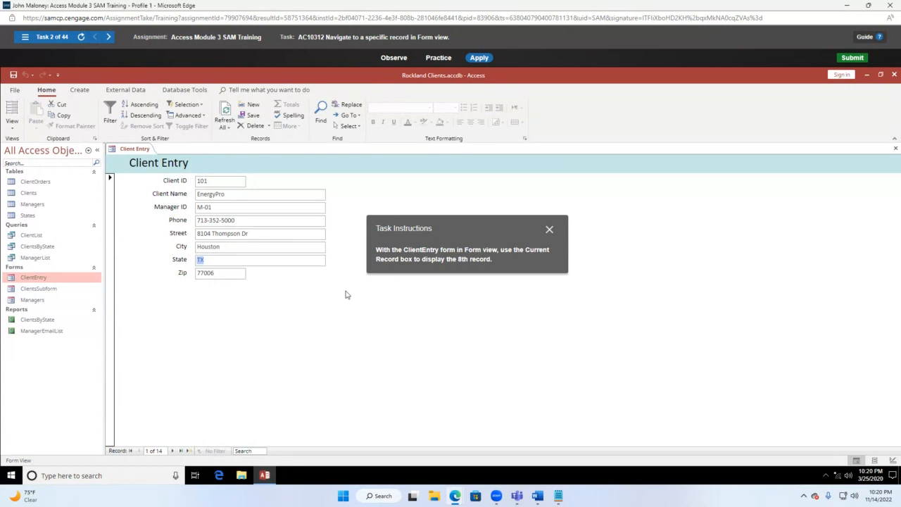
pyautogui.click(12, 124)
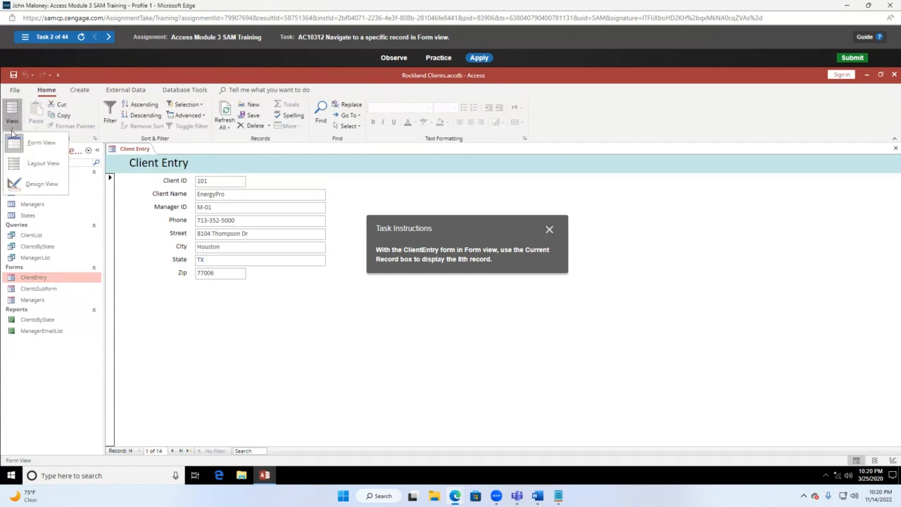
pyautogui.click(143, 284)
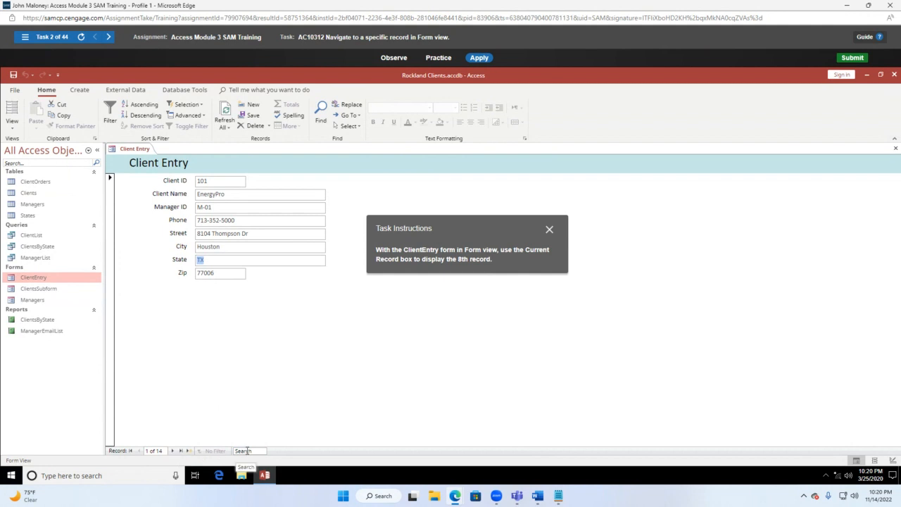
pyautogui.click(247, 451)
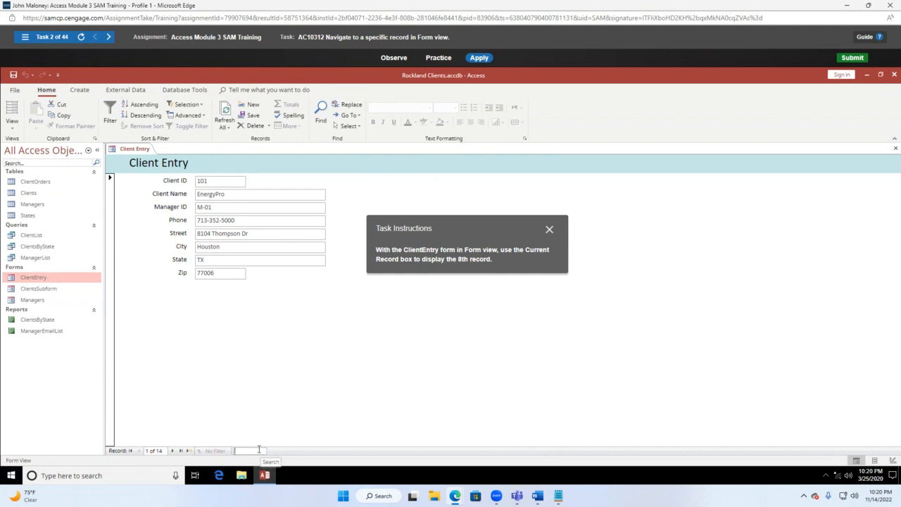
# Step: Advance through the records of the ClientEntry form to the 8th record
pyautogui.click(174, 450)
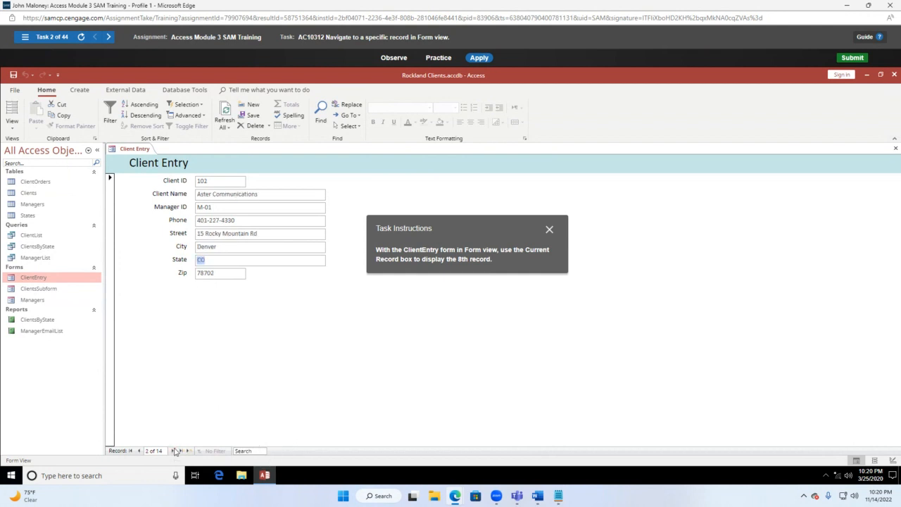
pyautogui.click(174, 450)
pyautogui.click(174, 451)
pyautogui.click(174, 451)
pyautogui.click(174, 450)
pyautogui.click(174, 450)
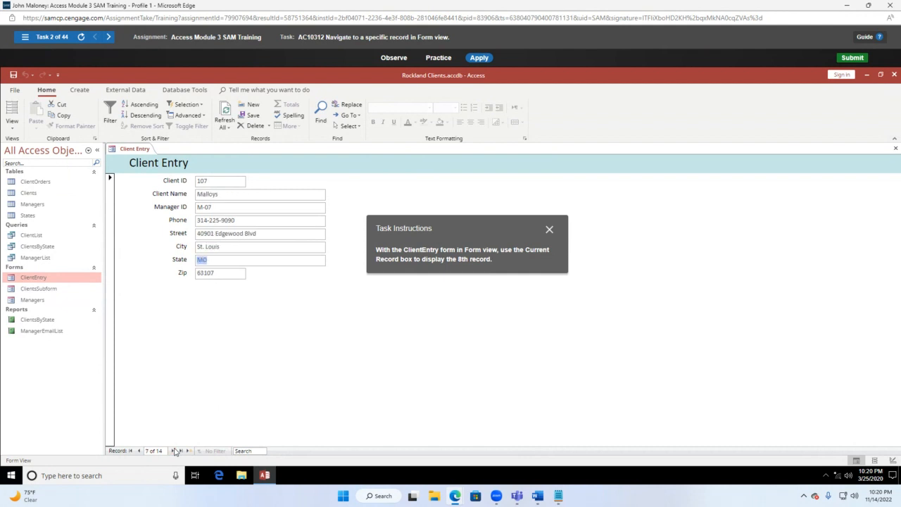
pyautogui.click(174, 450)
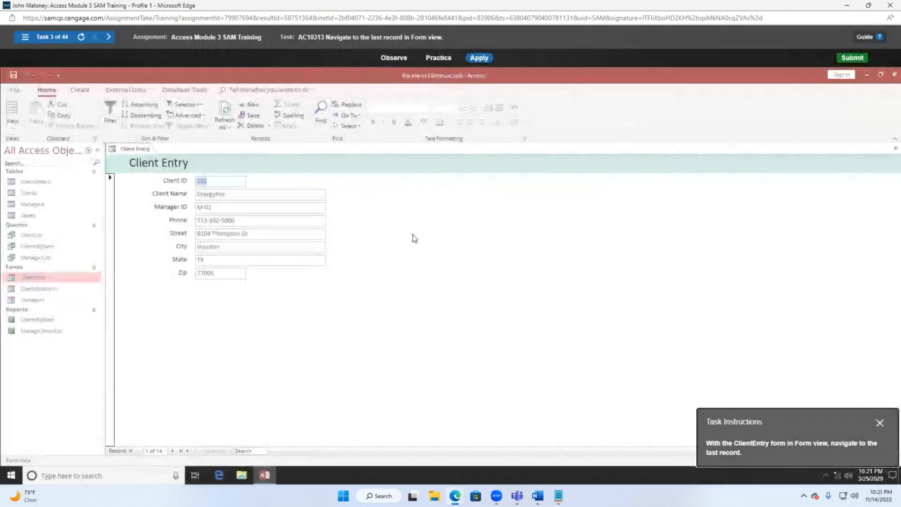
# Step: Navigate to the last record of the ClientEntry form in Form view
pyautogui.moveTo(791, 418); pyautogui.dragTo(459, 252)
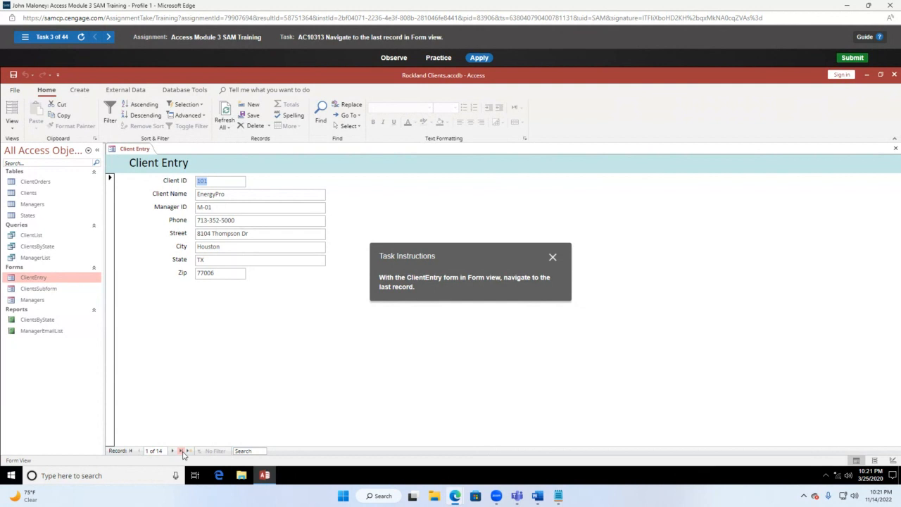
pyautogui.click(181, 451)
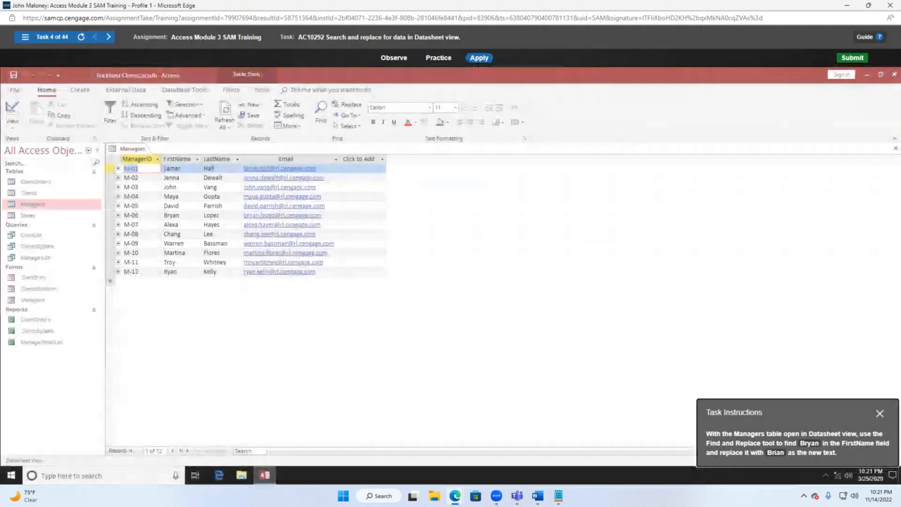
# Step: In the FirstName field of the Managers table, find and replace the specified first name with the new spelling given in the task instructions
pyautogui.moveTo(803, 415); pyautogui.dragTo(498, 213)
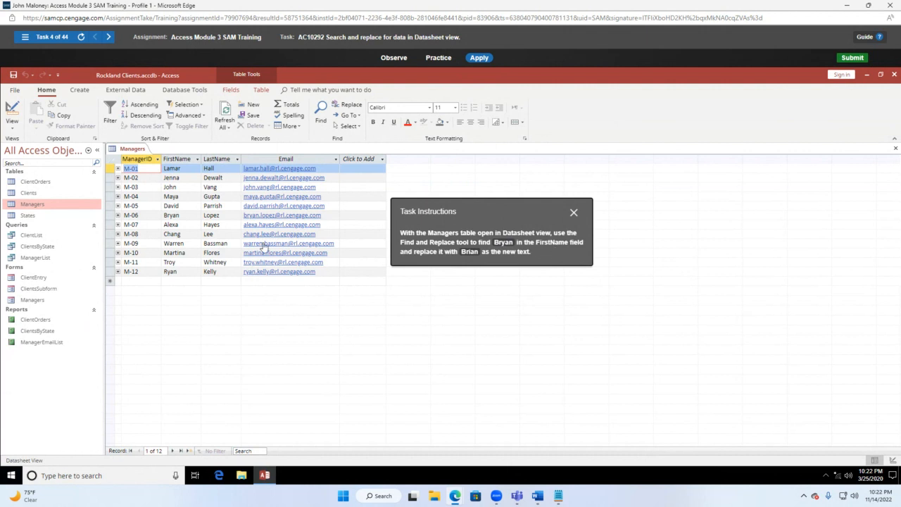
pyautogui.click(178, 159)
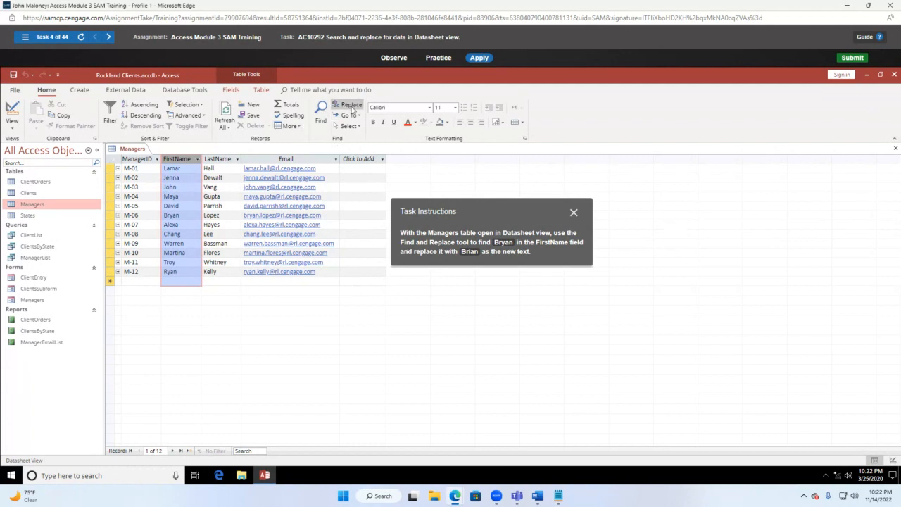
pyautogui.click(351, 107)
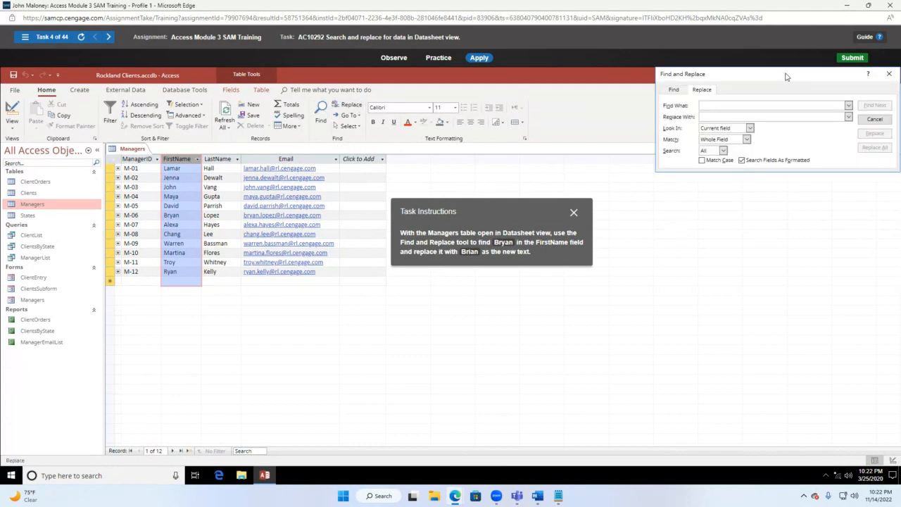
pyautogui.moveTo(787, 77); pyautogui.dragTo(492, 298)
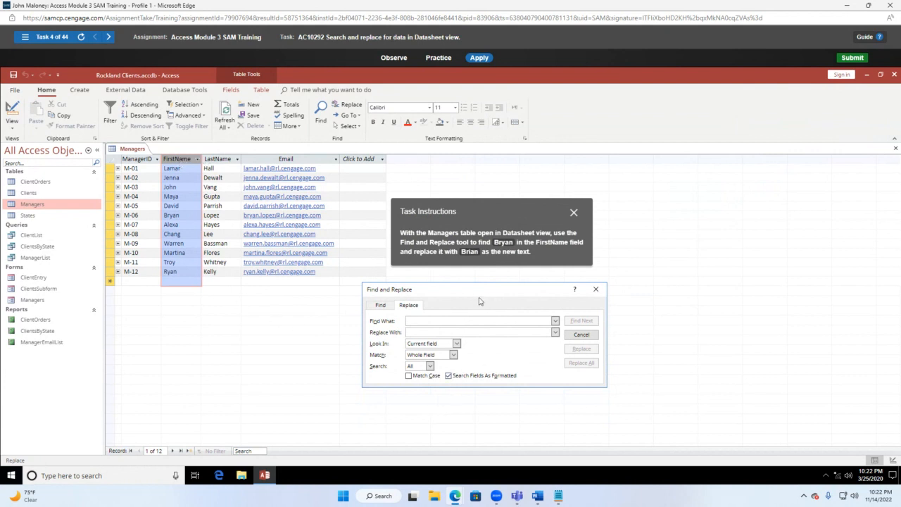
pyautogui.write('Brian')
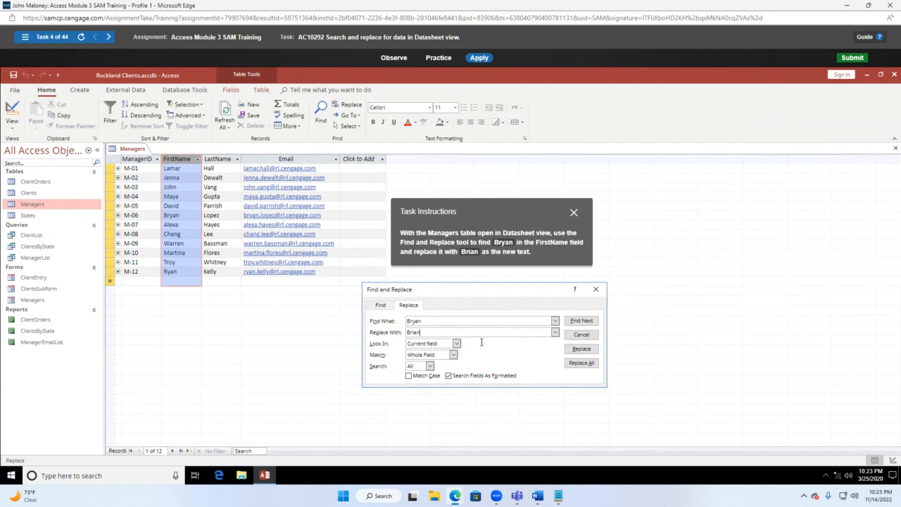
pyautogui.click(582, 349)
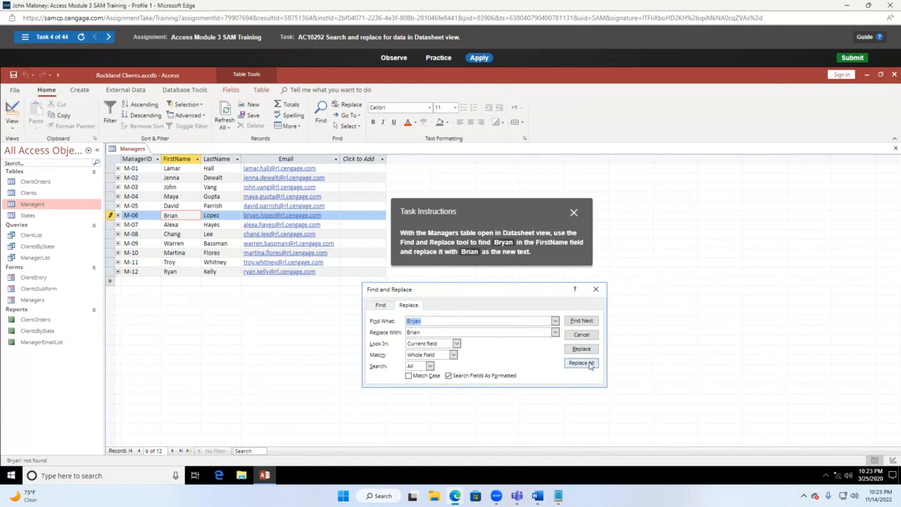
pyautogui.click(595, 290)
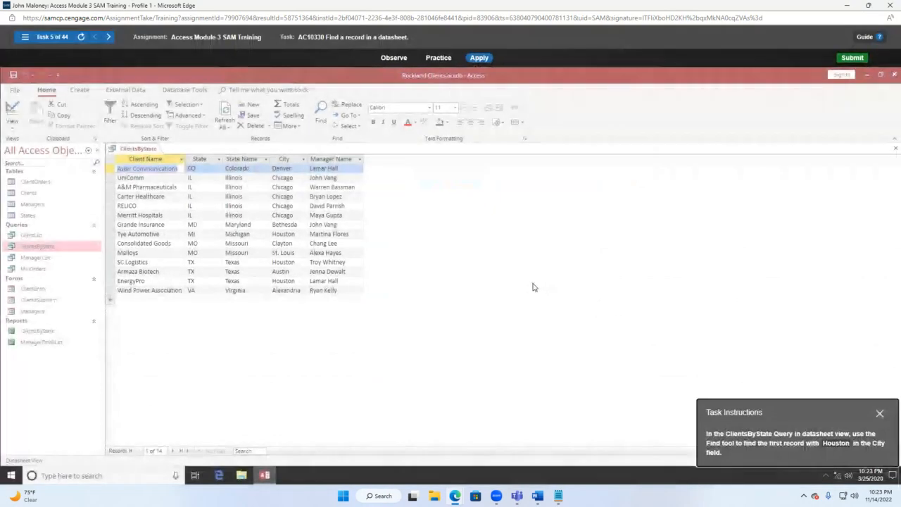
# Step: Use Find on the City field of the ClientsByState query to locate the first record with Houston
pyautogui.moveTo(822, 408); pyautogui.dragTo(523, 213)
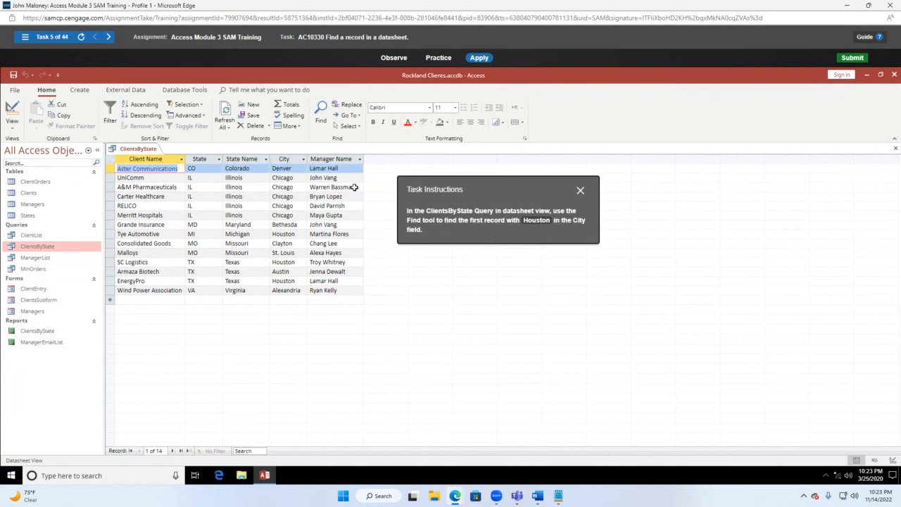
pyautogui.click(285, 157)
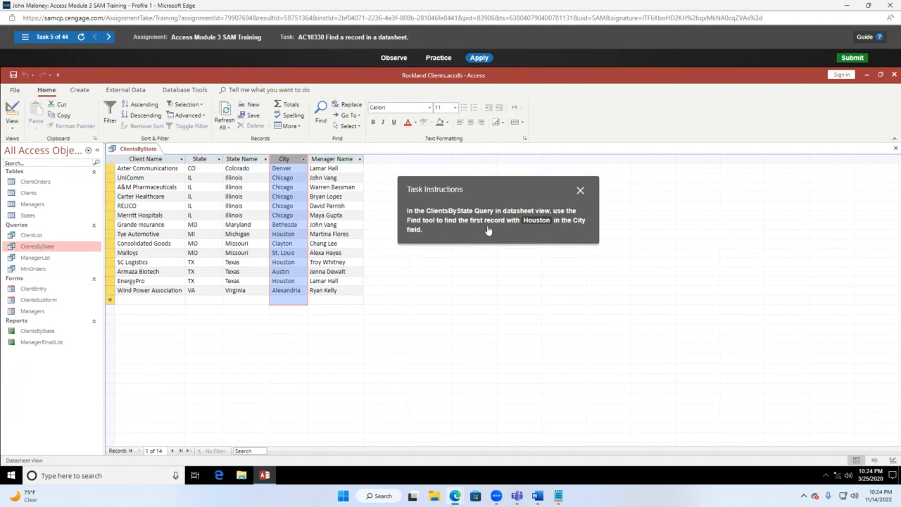
pyautogui.click(321, 124)
pyautogui.moveTo(775, 74); pyautogui.dragTo(515, 258)
pyautogui.write('Ho')
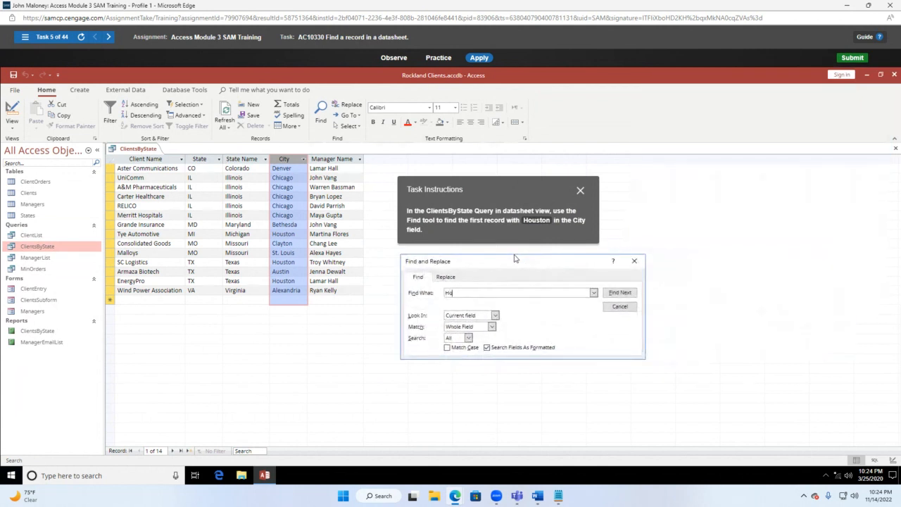
pyautogui.write('uston')
pyautogui.click(616, 298)
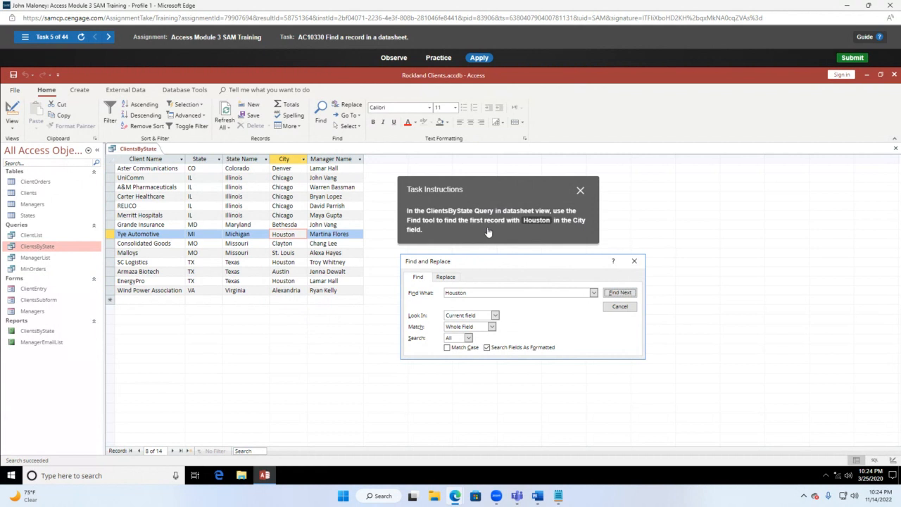
pyautogui.click(620, 293)
pyautogui.click(635, 262)
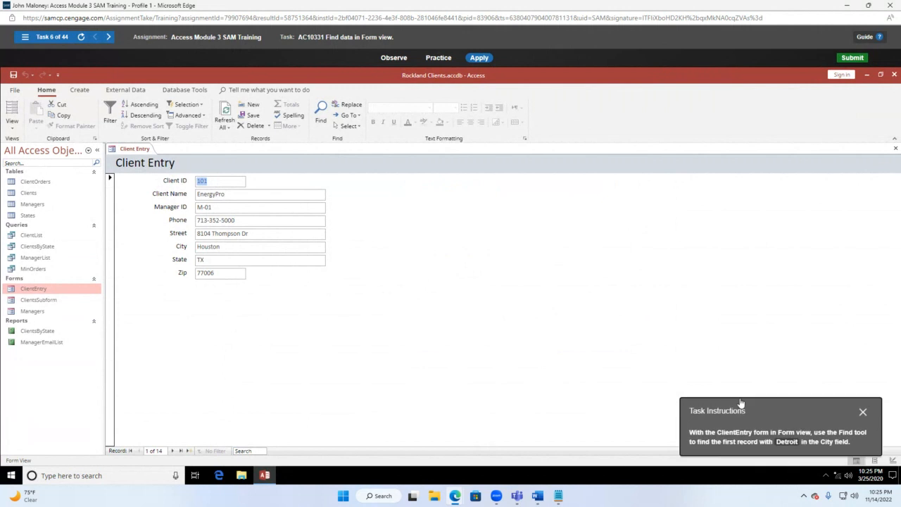
# Step: Use Find on the City field of the ClientEntry form to locate the first record with Detroit
pyautogui.moveTo(762, 427); pyautogui.dragTo(505, 219)
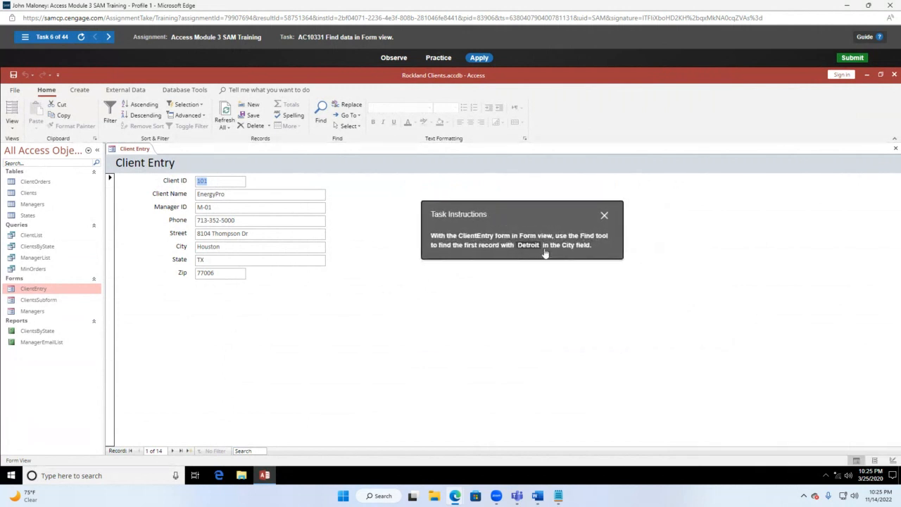
pyautogui.click(13, 129)
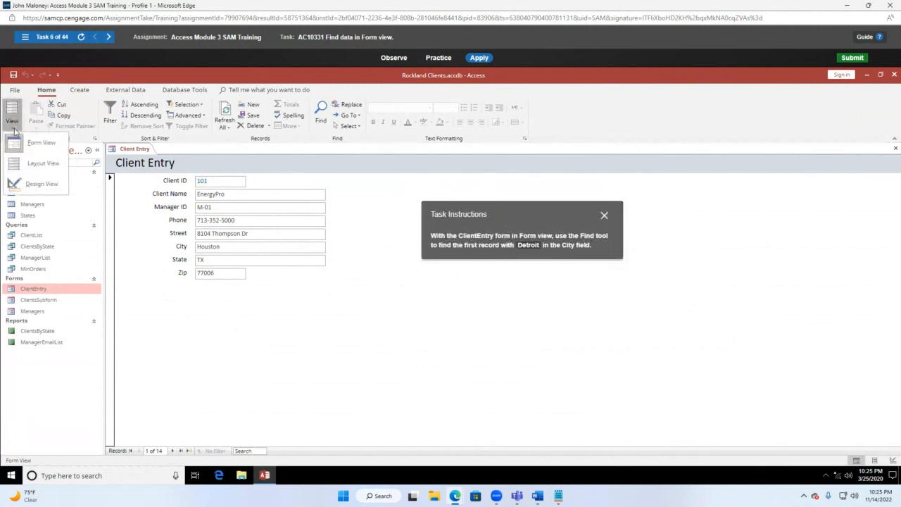
pyautogui.click(14, 131)
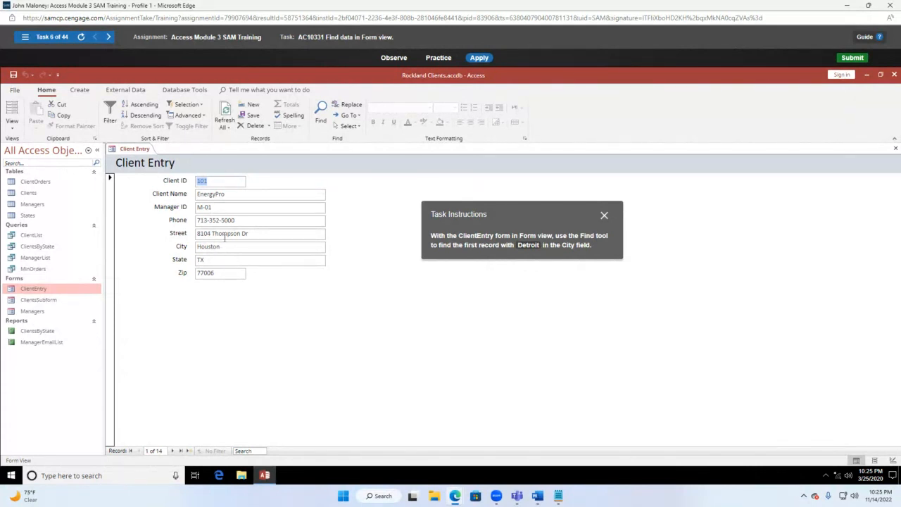
pyautogui.click(224, 244)
pyautogui.click(322, 113)
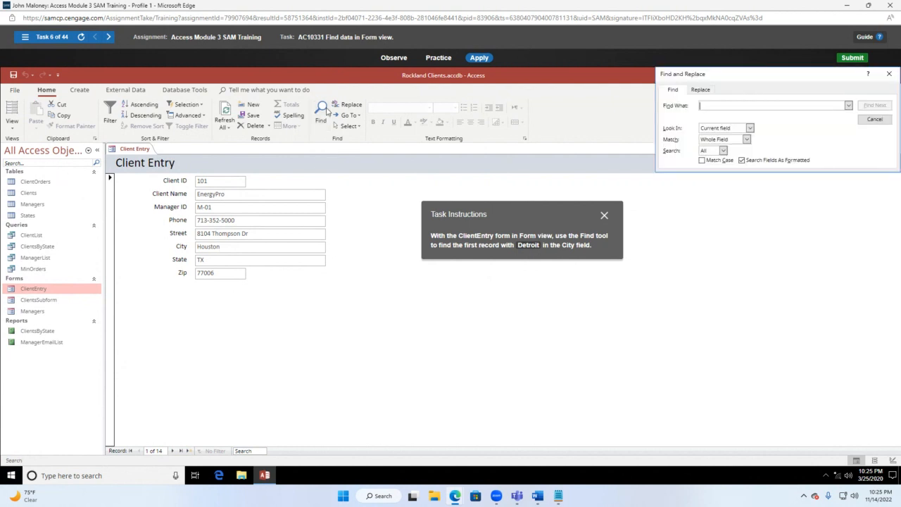
pyautogui.write('Detroit')
pyautogui.moveTo(797, 80); pyautogui.dragTo(454, 289)
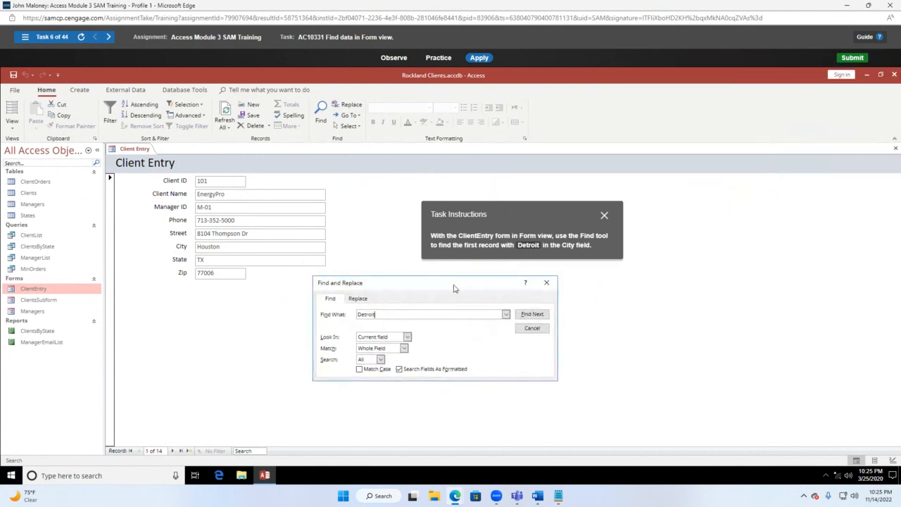
pyautogui.click(538, 319)
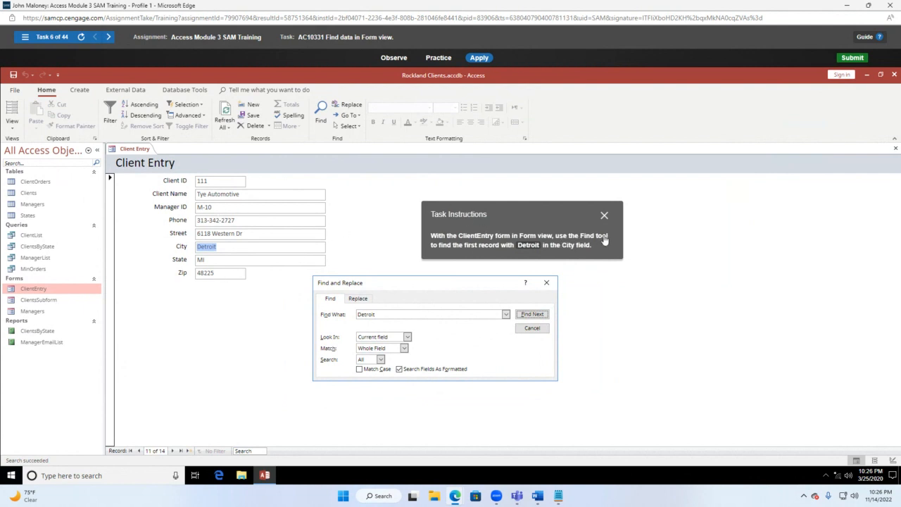
pyautogui.click(547, 284)
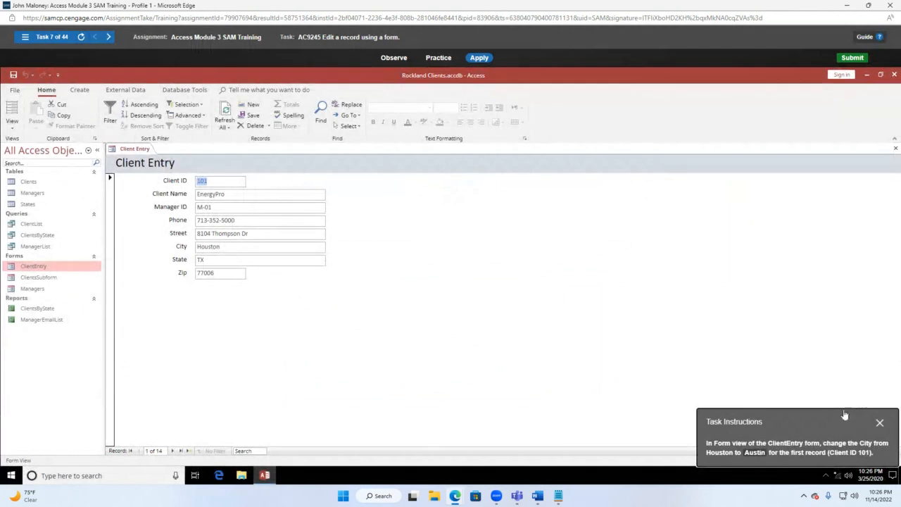
# Step: Change the City to Austin for Client ID 101 in the ClientEntry form and save the record
pyautogui.moveTo(840, 408); pyautogui.dragTo(519, 195)
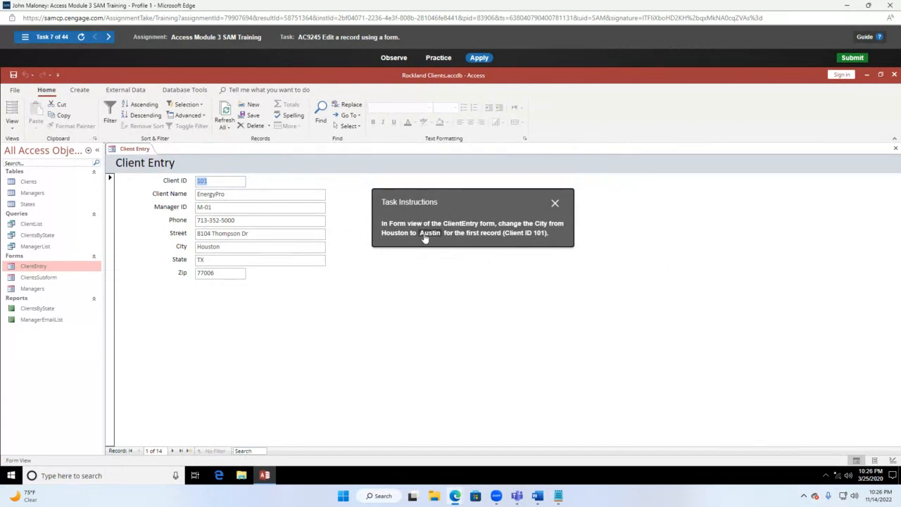
pyautogui.click(11, 127)
pyautogui.click(10, 132)
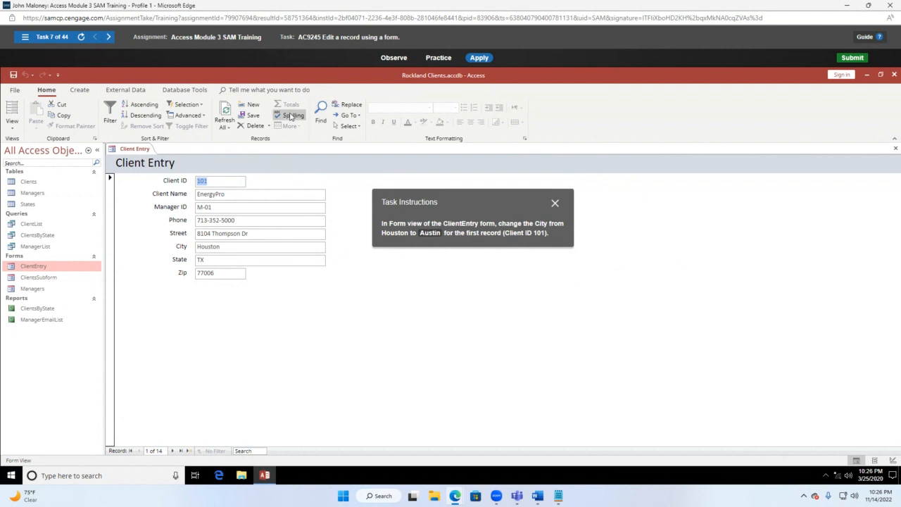
pyautogui.click(222, 246)
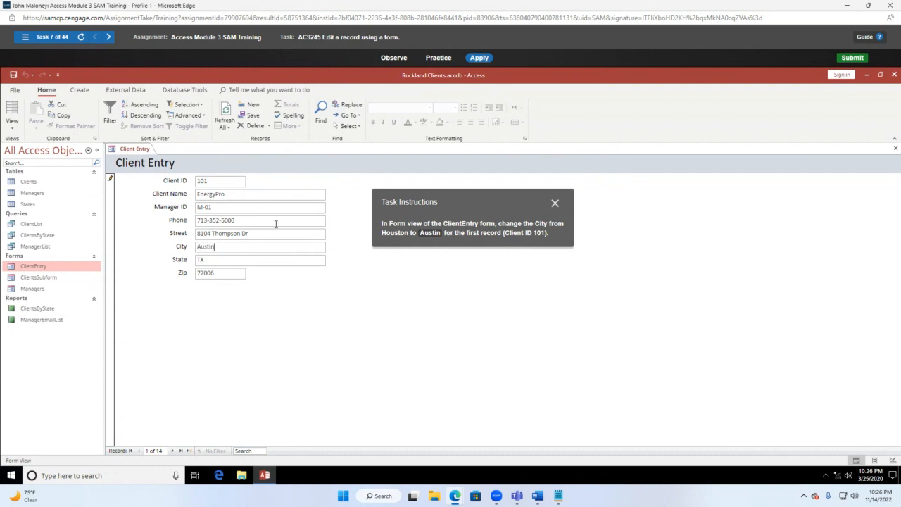
pyautogui.click(11, 76)
pyautogui.click(174, 451)
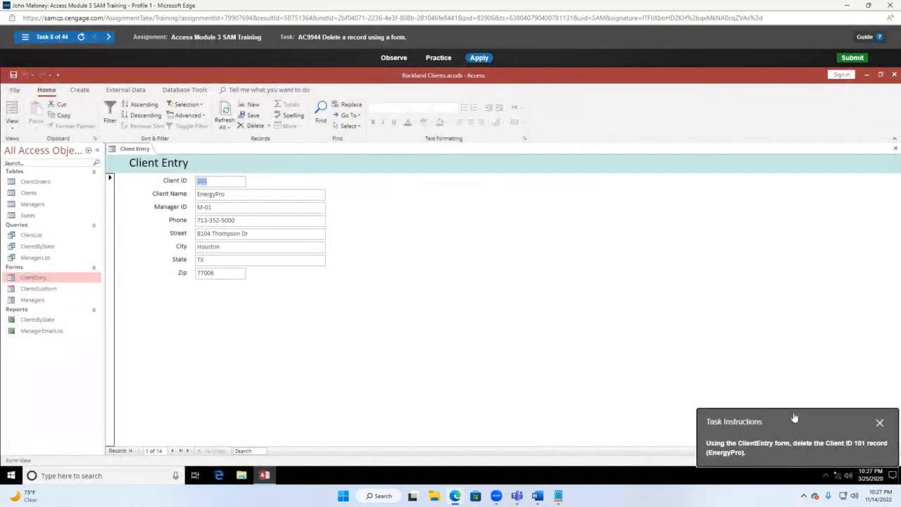
# Step: Delete the Client ID 101 record (EnergyPro) using the ClientEntry form and confirm the deletion
pyautogui.moveTo(795, 418); pyautogui.dragTo(464, 181)
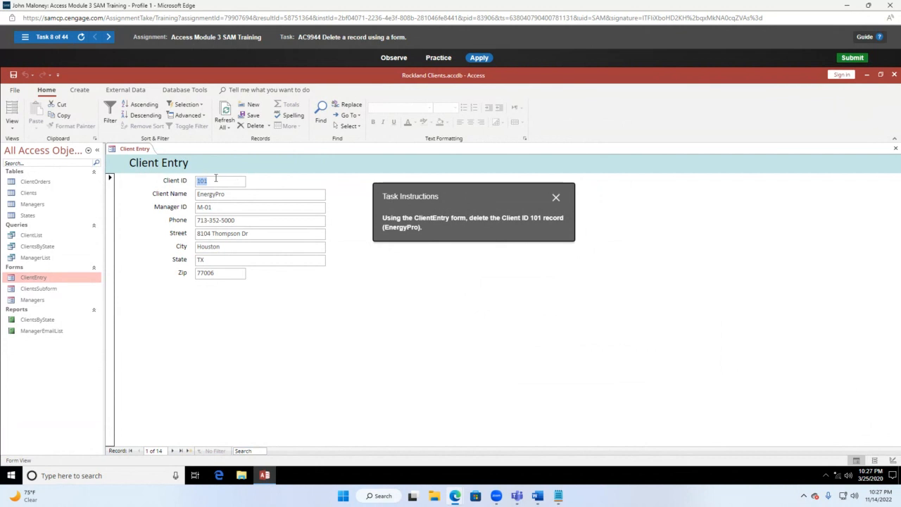
pyautogui.click(260, 128)
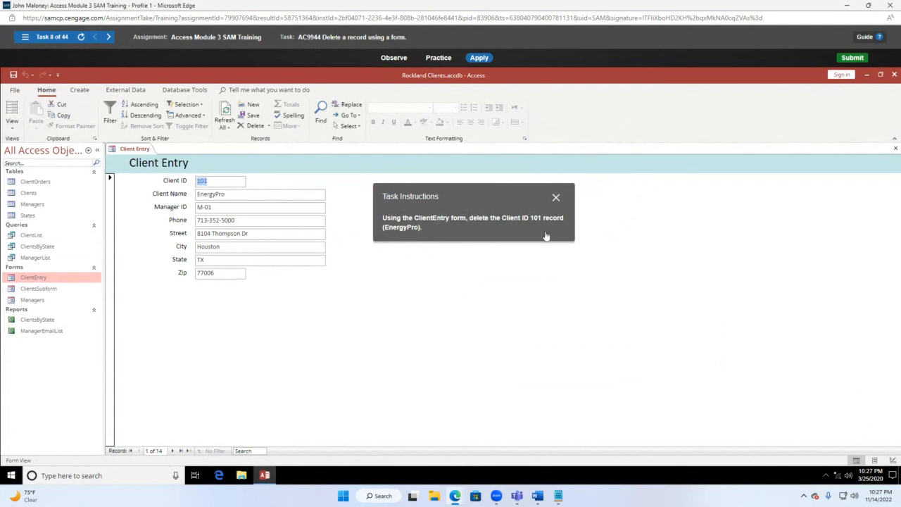
pyautogui.click(268, 126)
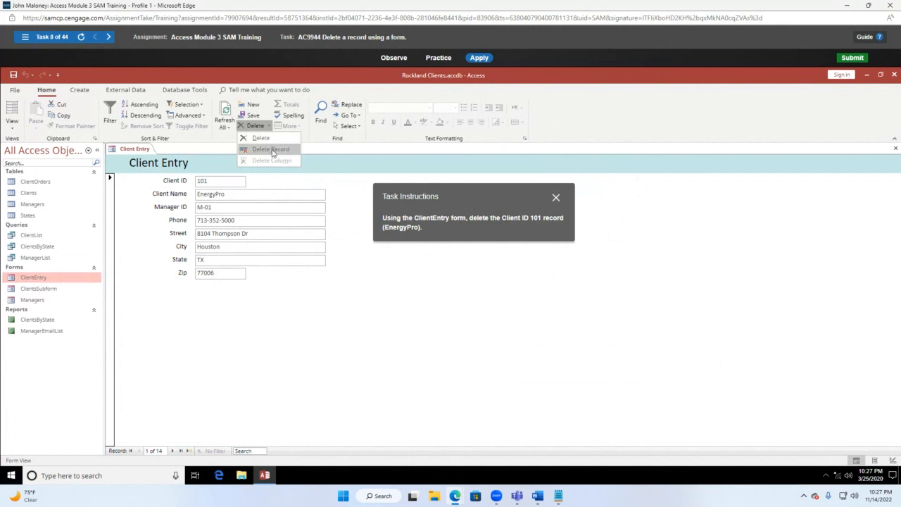
pyautogui.click(272, 150)
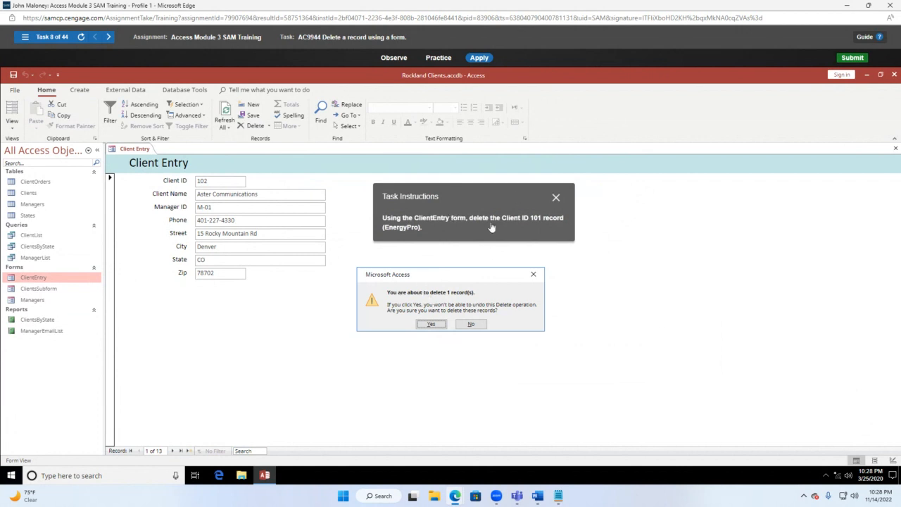
pyautogui.click(431, 324)
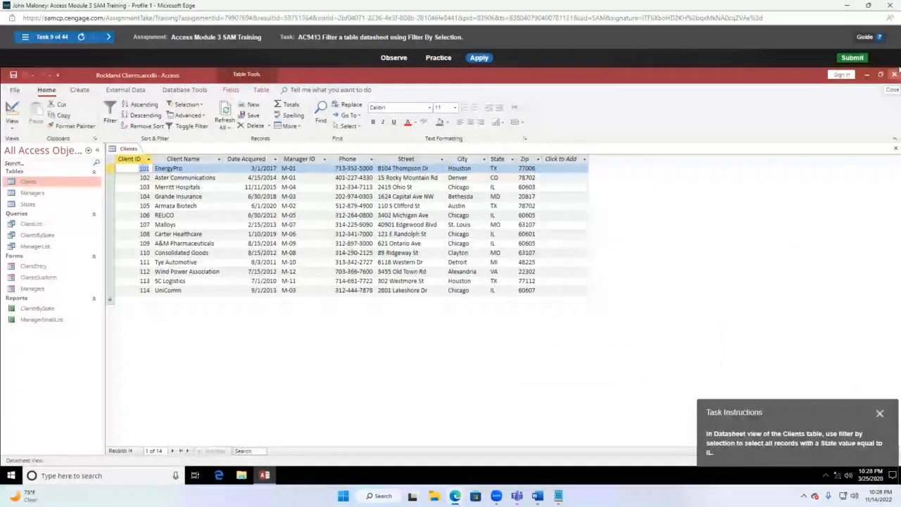
# Step: Leave the Access Module 3 SAM Training and start the Access Module 4 SAM Training in a maximized window
pyautogui.click(893, 7)
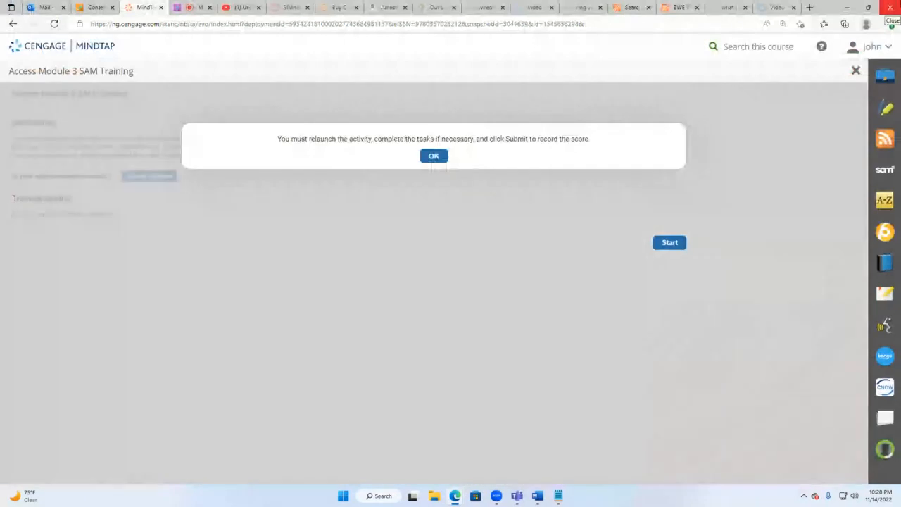
pyautogui.click(856, 71)
pyautogui.scroll(-2, 160, 357)
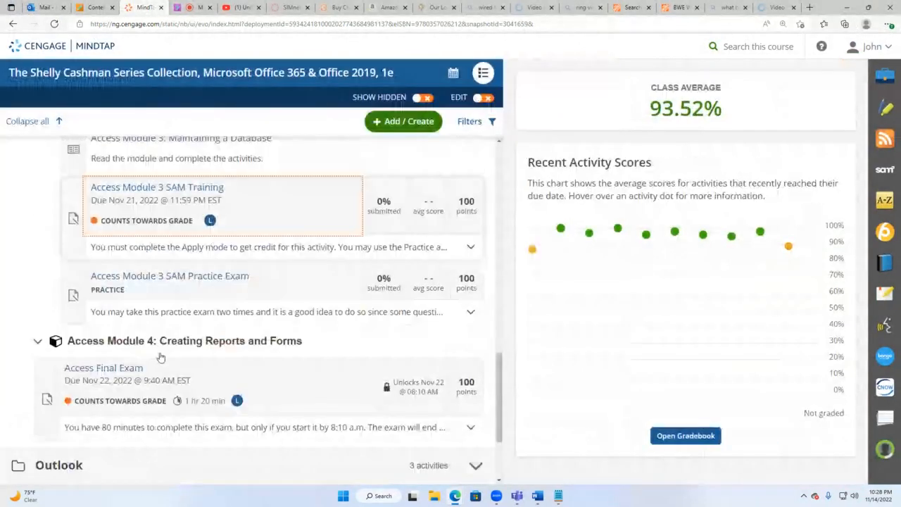
pyautogui.click(177, 426)
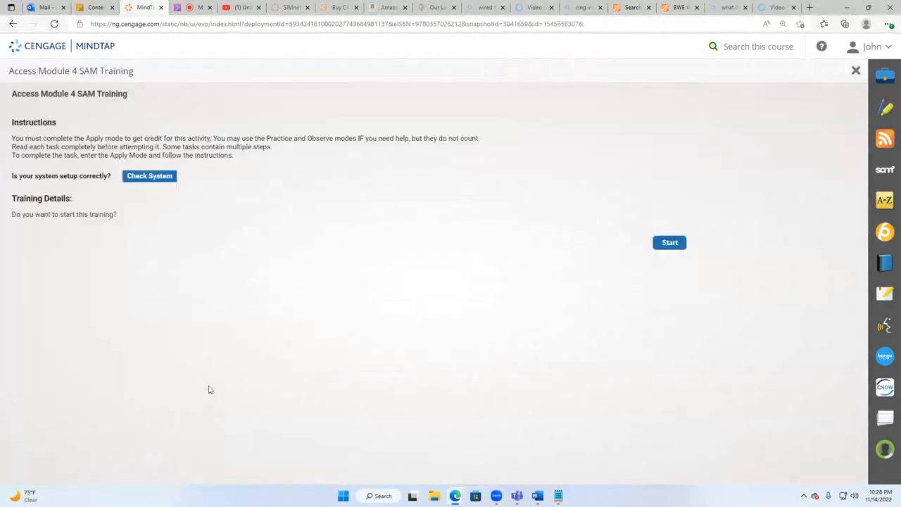
pyautogui.click(670, 242)
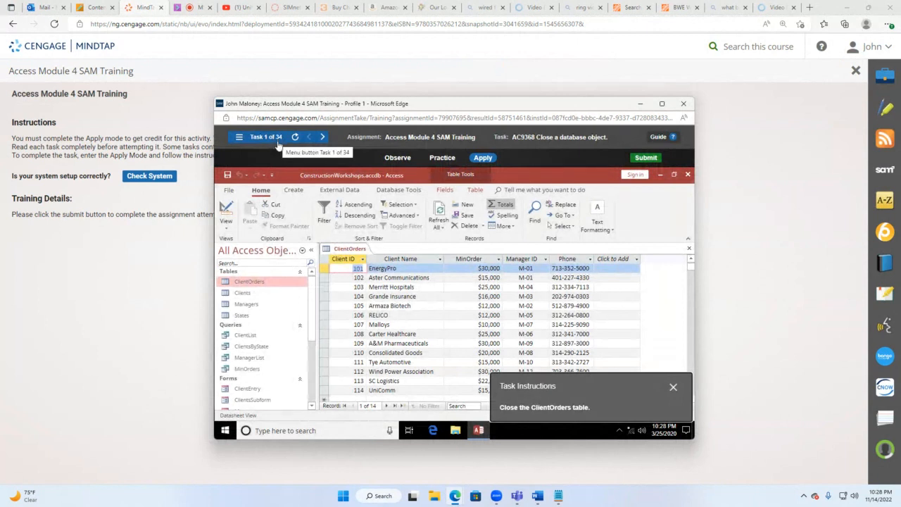
pyautogui.click(661, 104)
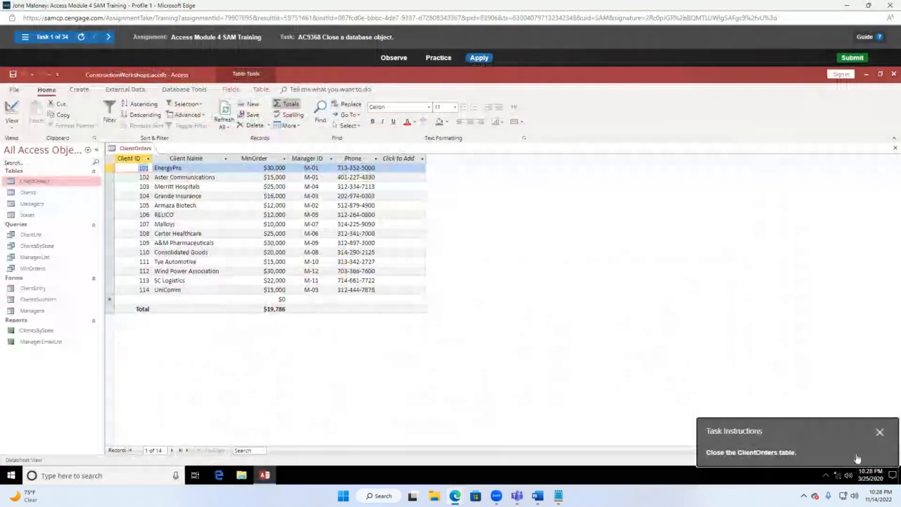
# Step: Close the ClientOrders table, moving the task instructions clear of the datasheet
pyautogui.moveTo(812, 431); pyautogui.dragTo(594, 230)
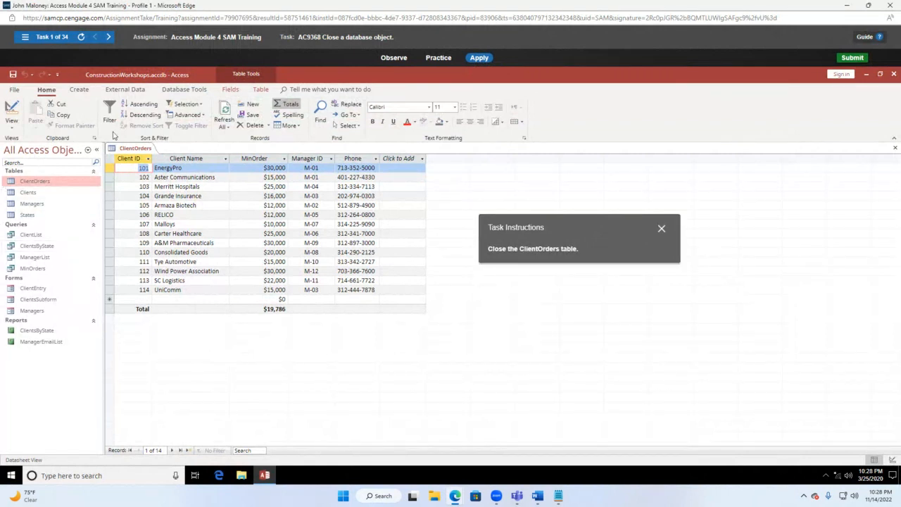
pyautogui.rightClick(132, 149)
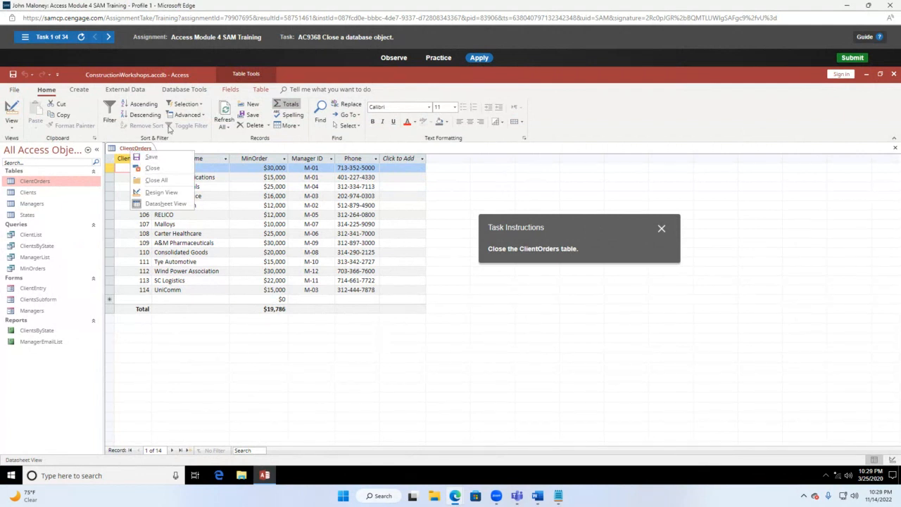
pyautogui.click(154, 169)
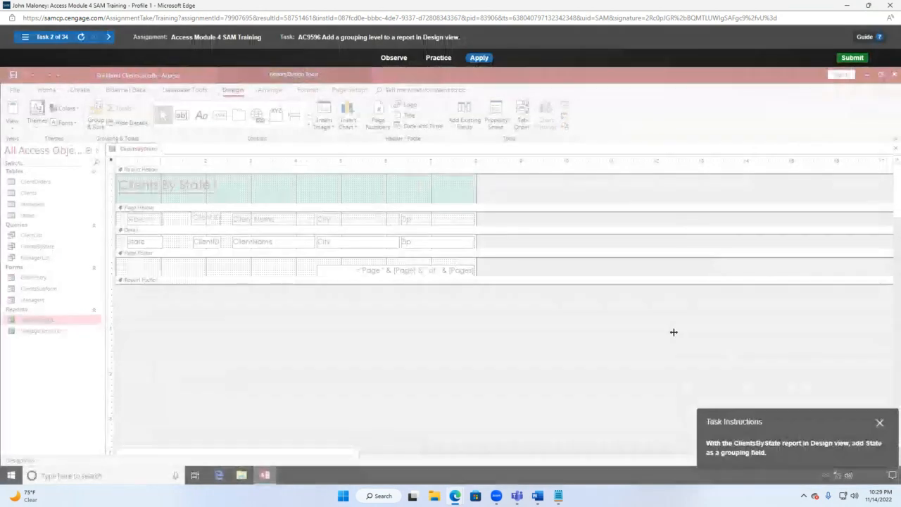
# Step: Add State as a grouping field to the ClientsByState report in Design view
pyautogui.moveTo(809, 422); pyautogui.dragTo(324, 298)
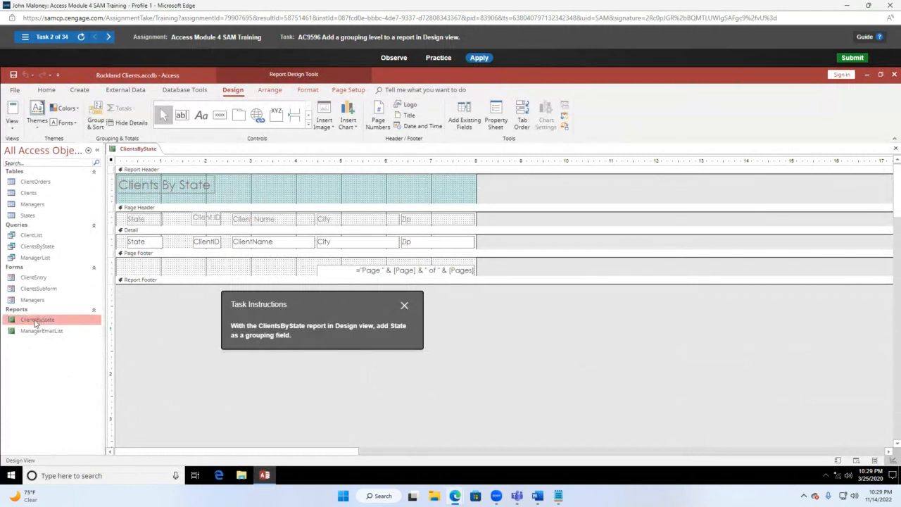
pyautogui.click(17, 130)
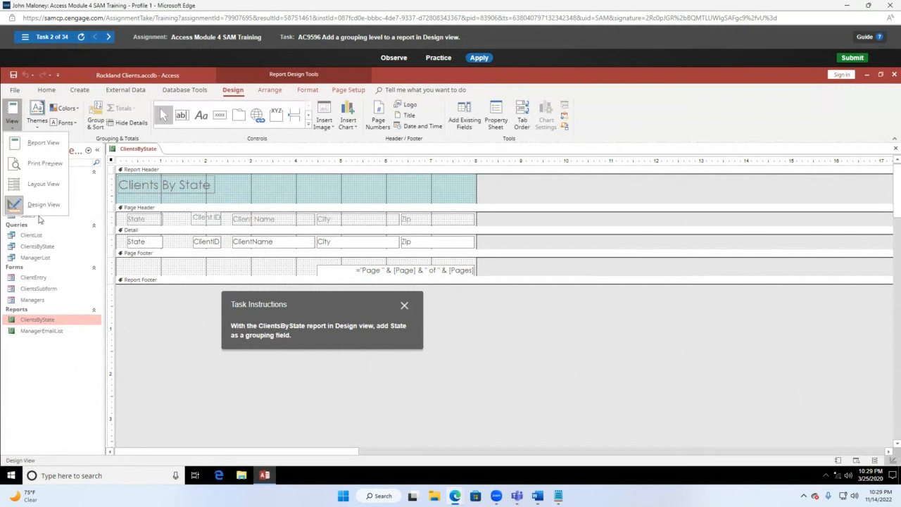
pyautogui.click(134, 312)
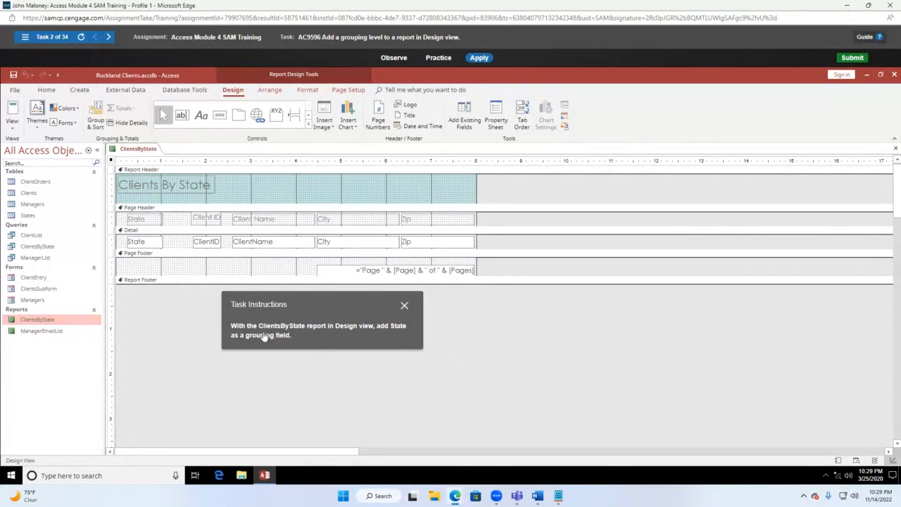
pyautogui.click(139, 243)
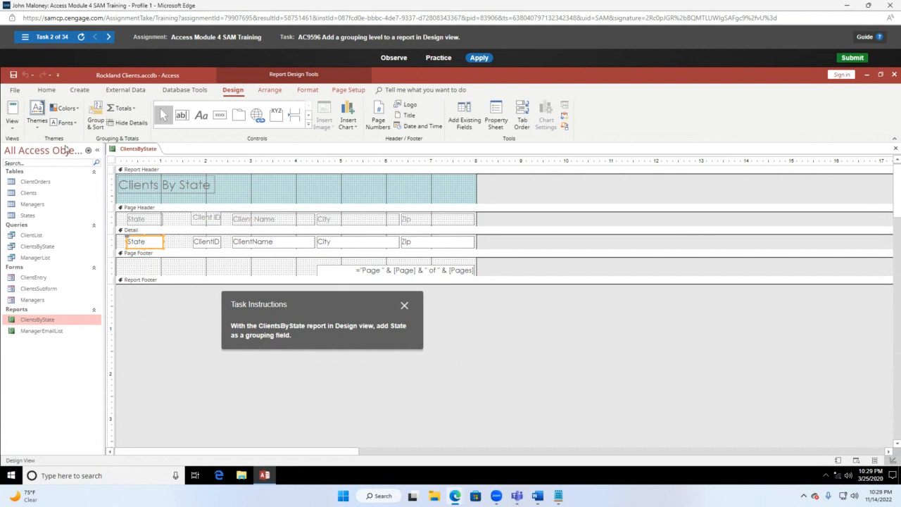
pyautogui.click(96, 123)
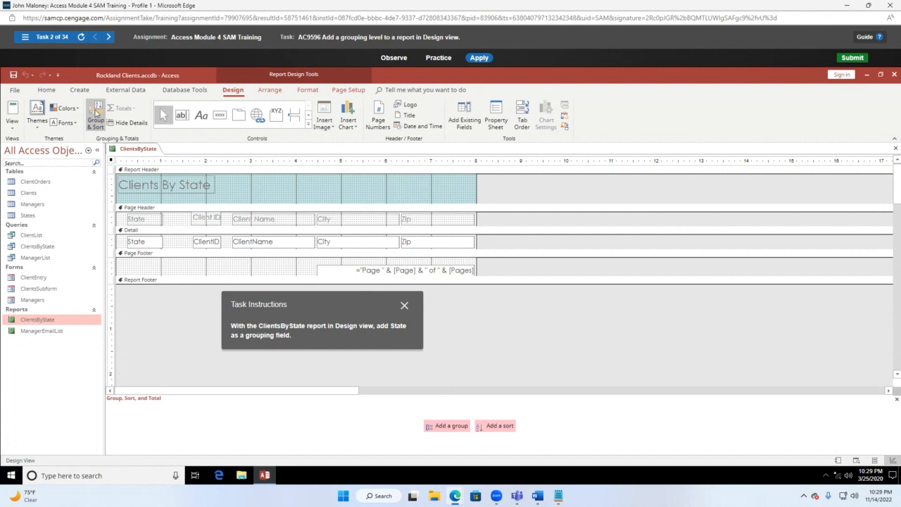
pyautogui.click(95, 112)
pyautogui.click(150, 242)
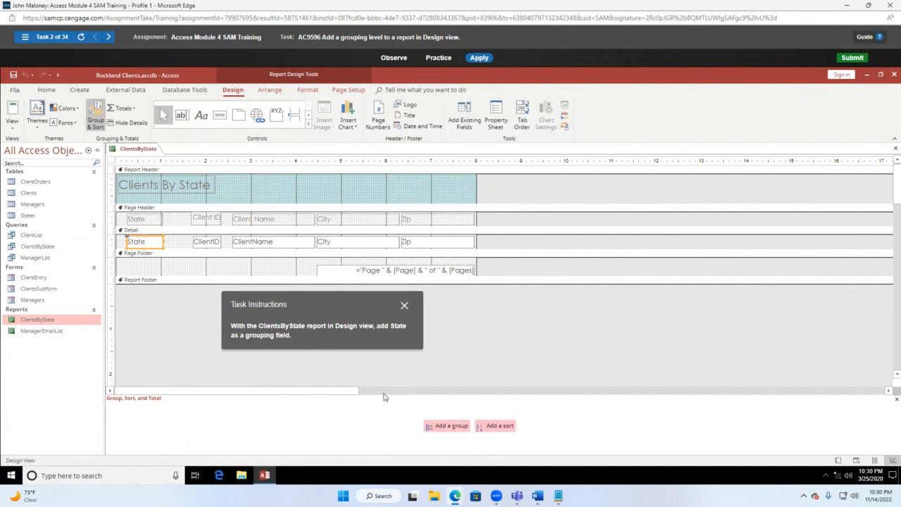
pyautogui.click(450, 426)
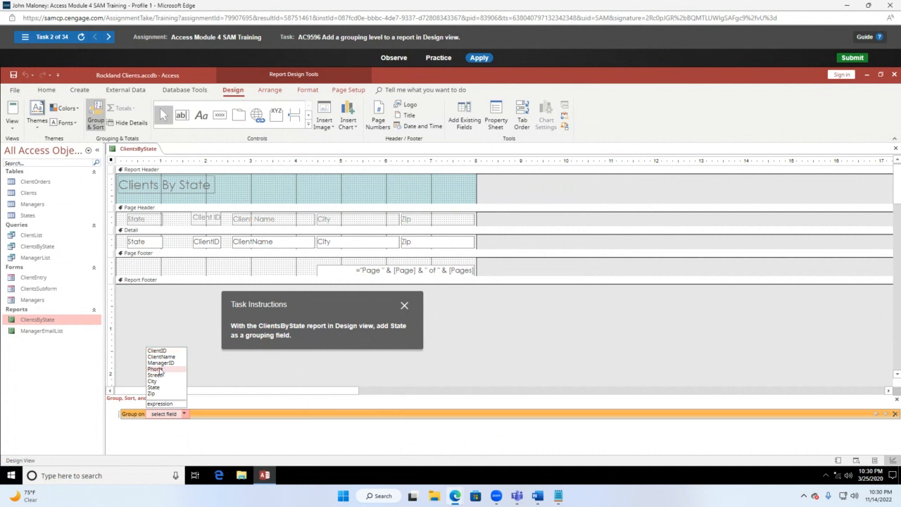
pyautogui.click(165, 389)
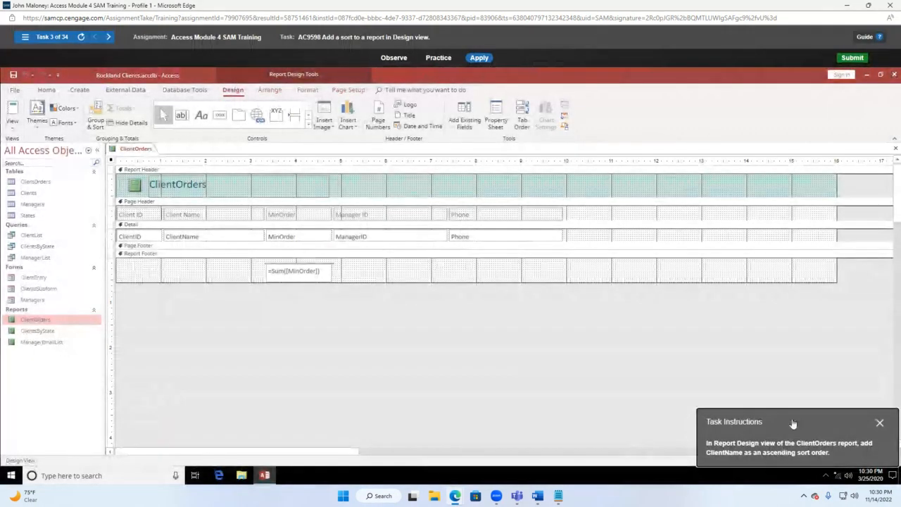
# Step: Add an ascending sort on ClientName to the ClientOrders report in Design view
pyautogui.moveTo(792, 424); pyautogui.dragTo(324, 320)
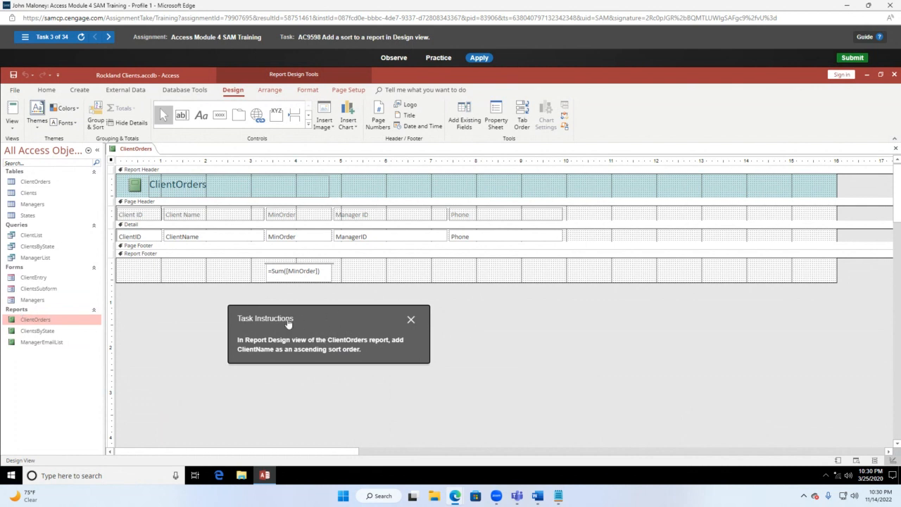
pyautogui.moveTo(361, 321); pyautogui.dragTo(471, 312)
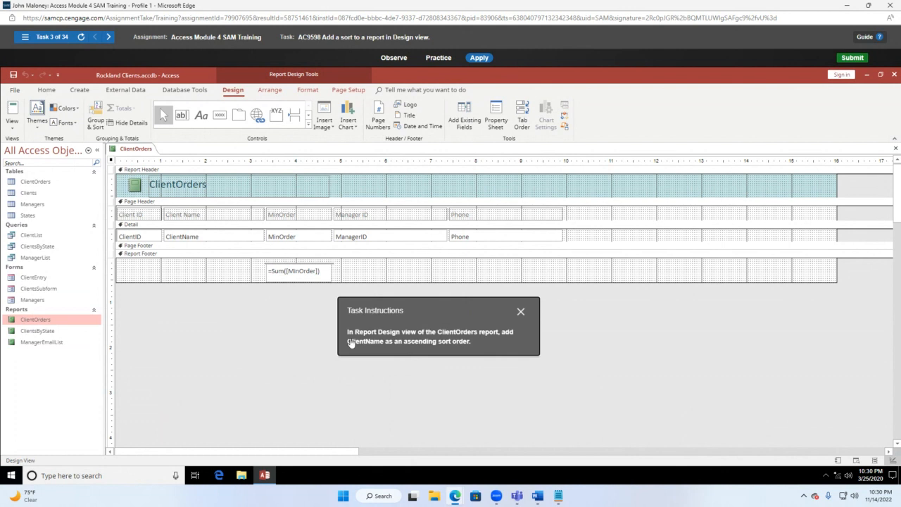
pyautogui.click(183, 237)
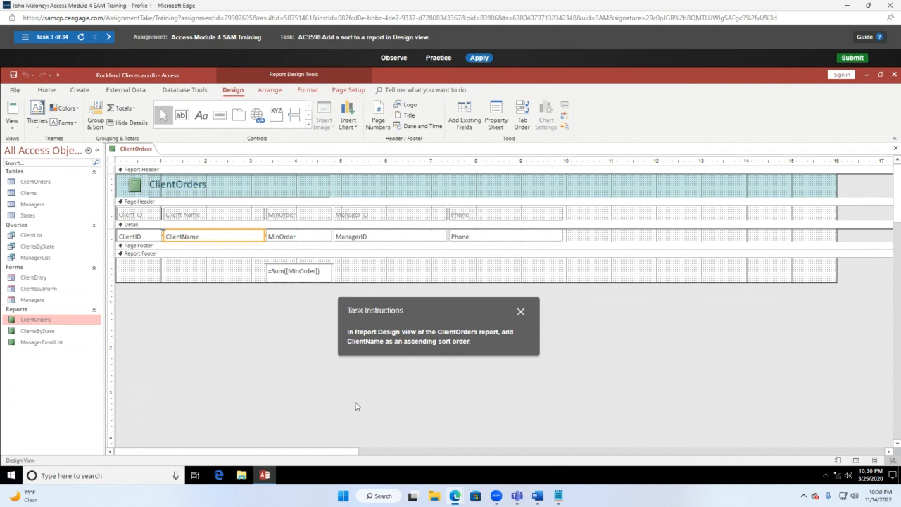
pyautogui.click(99, 124)
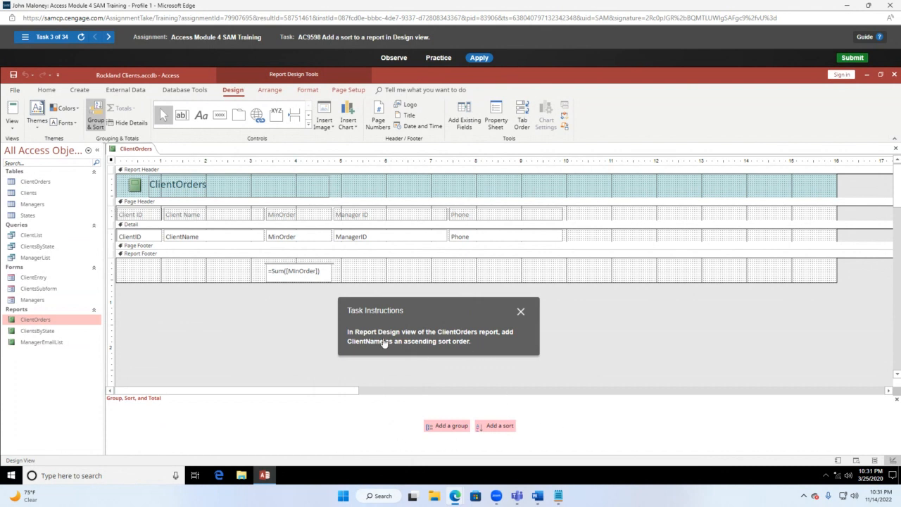
pyautogui.click(495, 426)
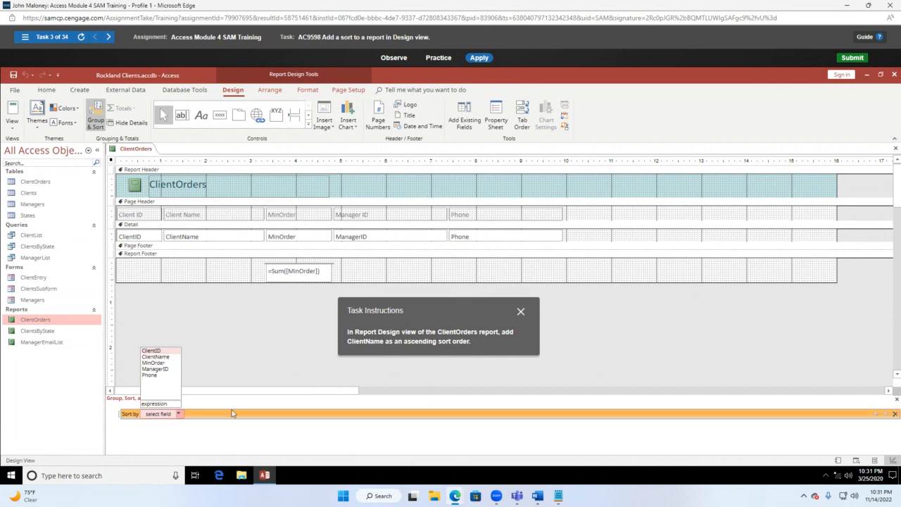
pyautogui.click(156, 357)
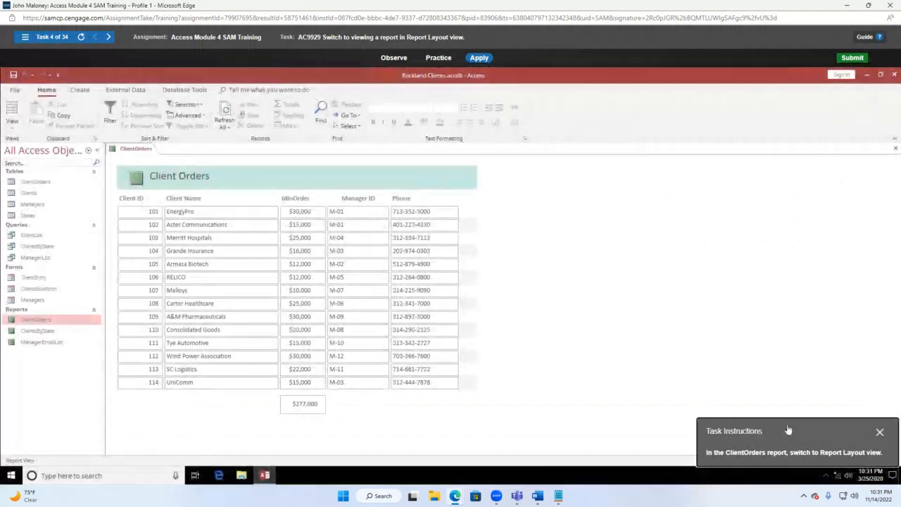
# Step: Switch the ClientOrders report from Report view to Layout view
pyautogui.moveTo(789, 428); pyautogui.dragTo(569, 197)
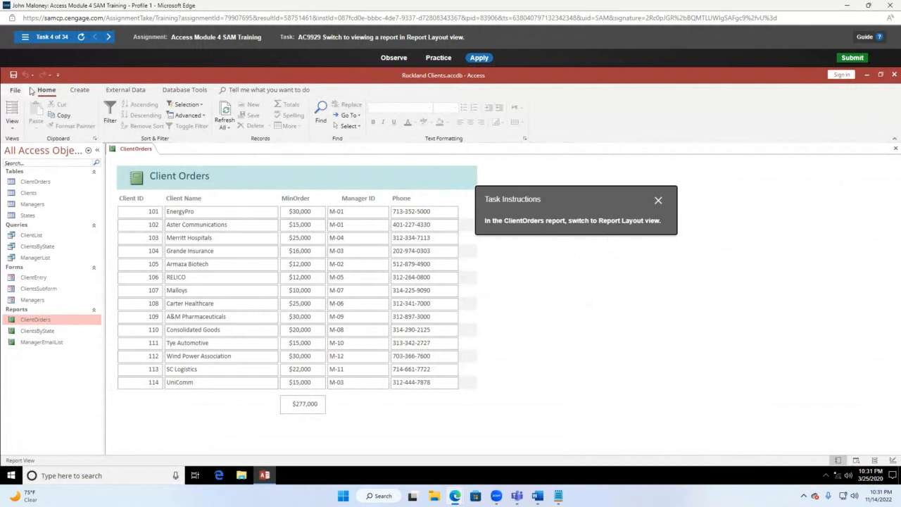
pyautogui.click(13, 128)
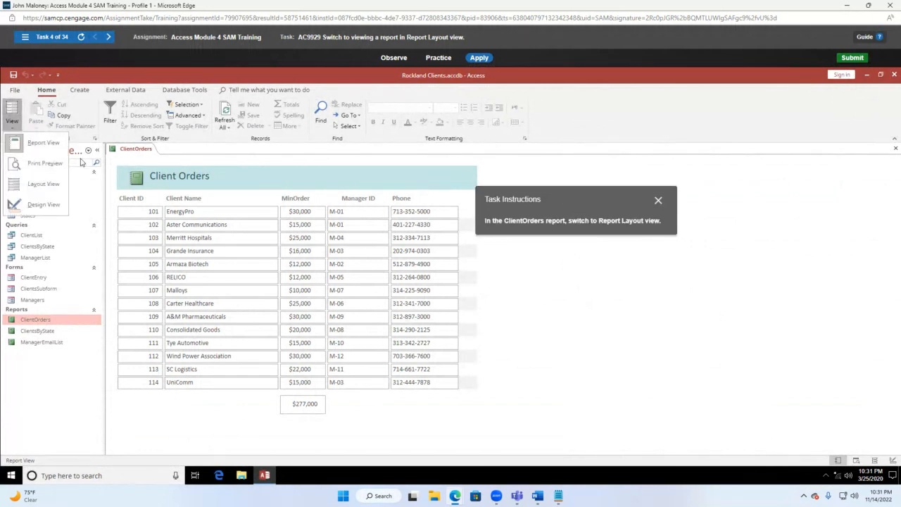
pyautogui.click(42, 184)
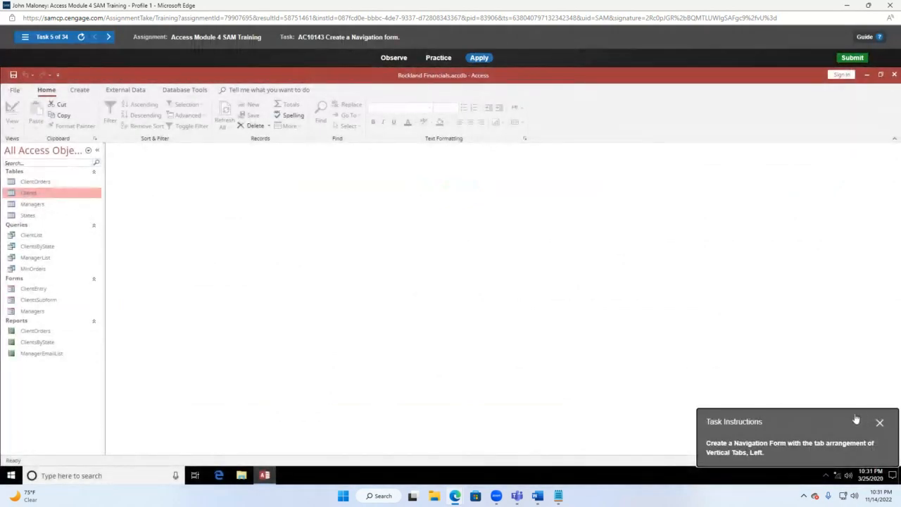
# Step: Create a Navigation form with the Vertical Tabs, Left arrangement
pyautogui.moveTo(835, 418); pyautogui.dragTo(331, 252)
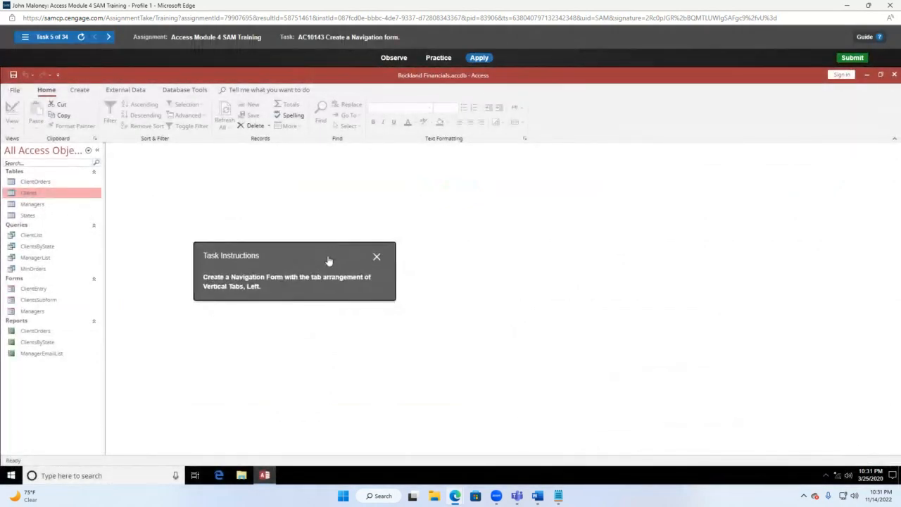
pyautogui.click(79, 90)
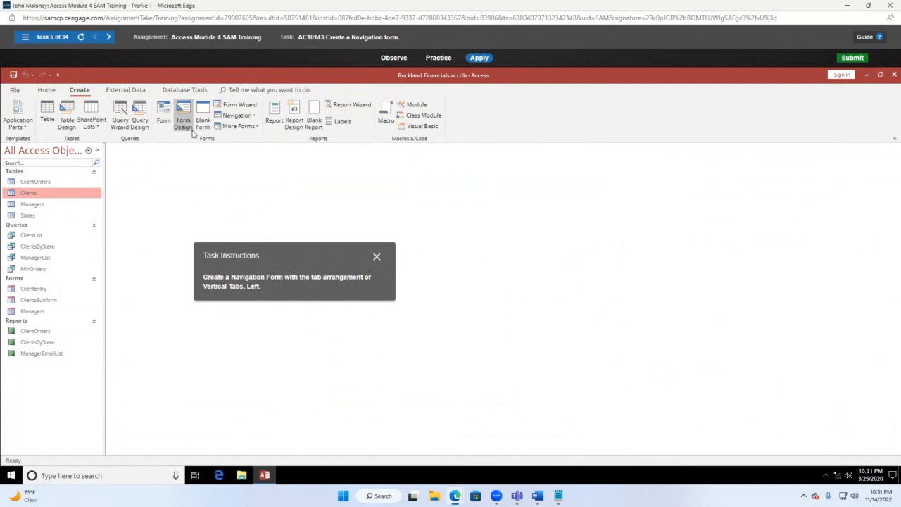
pyautogui.click(254, 116)
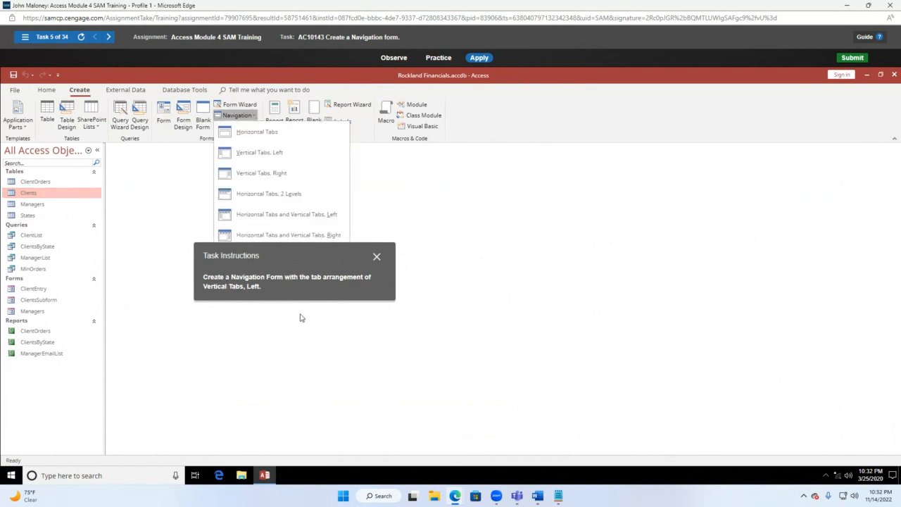
pyautogui.click(270, 154)
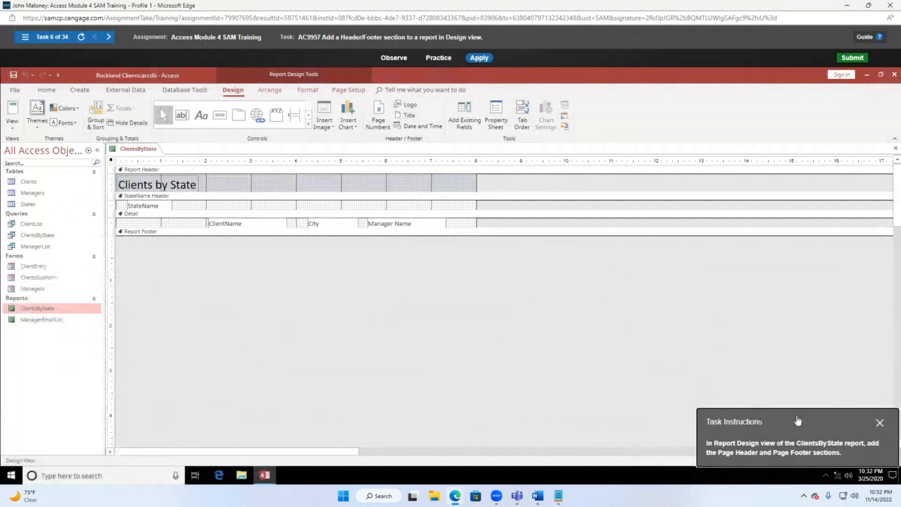
# Step: Run the task in Practice mode, adding the Page Header/Footer sections to the ClientsByState report
pyautogui.moveTo(795, 419); pyautogui.dragTo(269, 281)
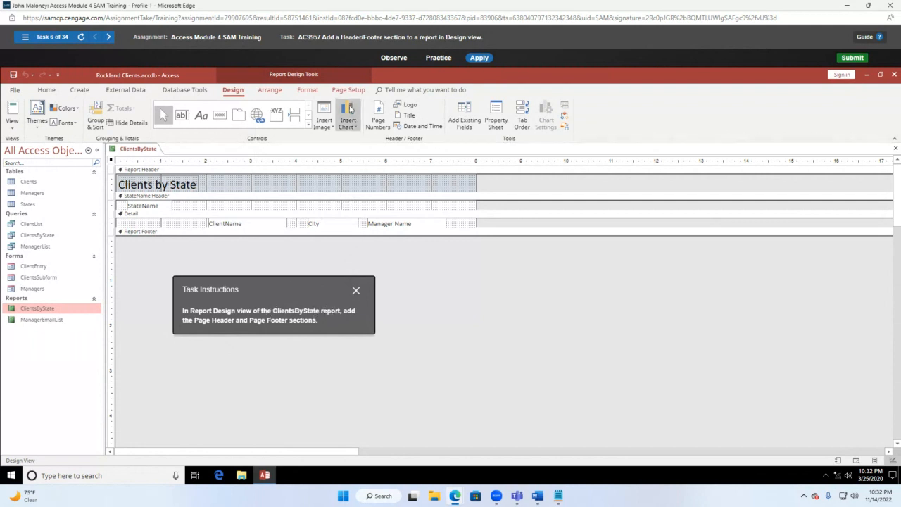
pyautogui.click(439, 58)
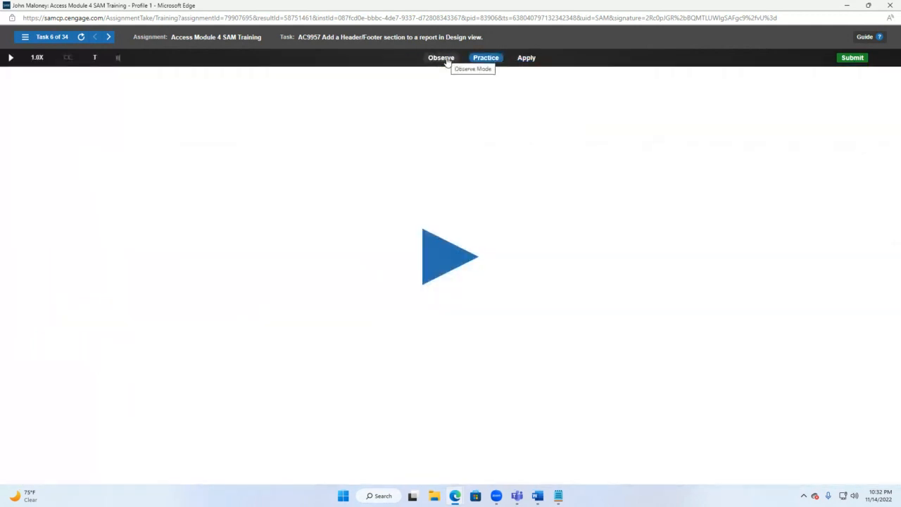
pyautogui.click(434, 258)
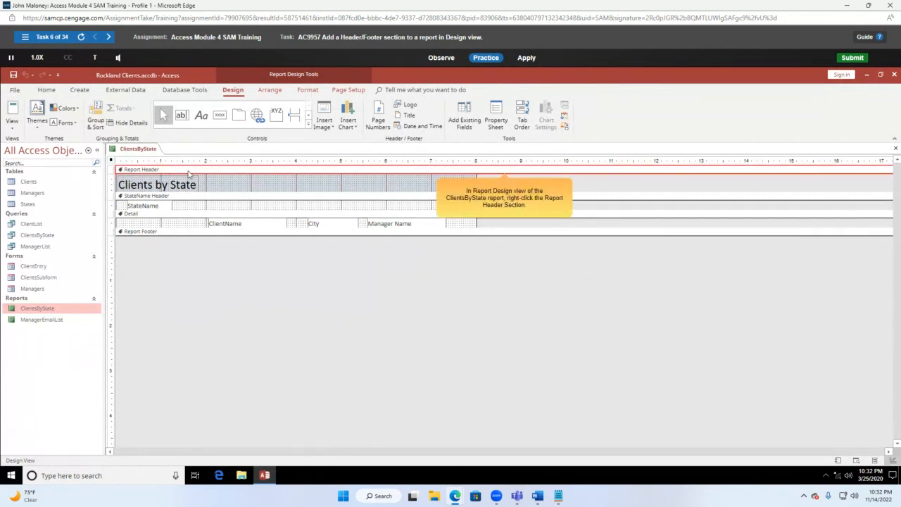
pyautogui.rightClick(269, 172)
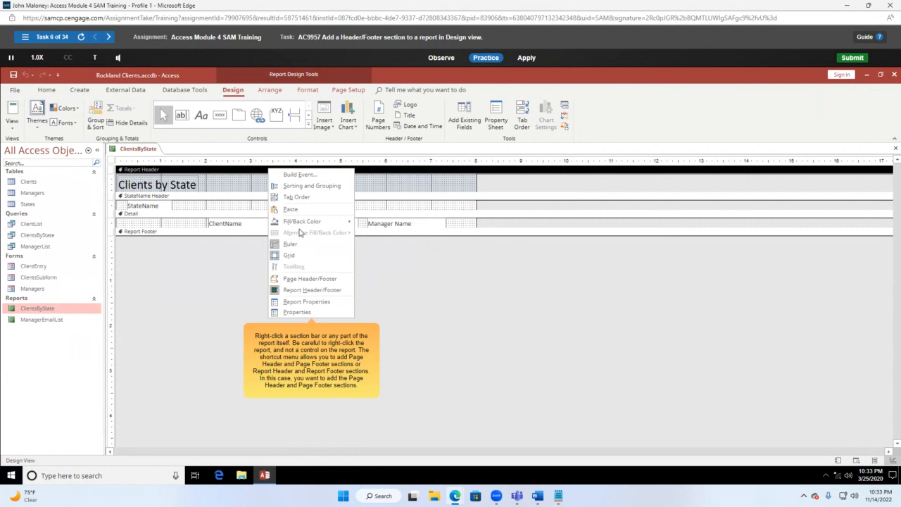
pyautogui.click(307, 279)
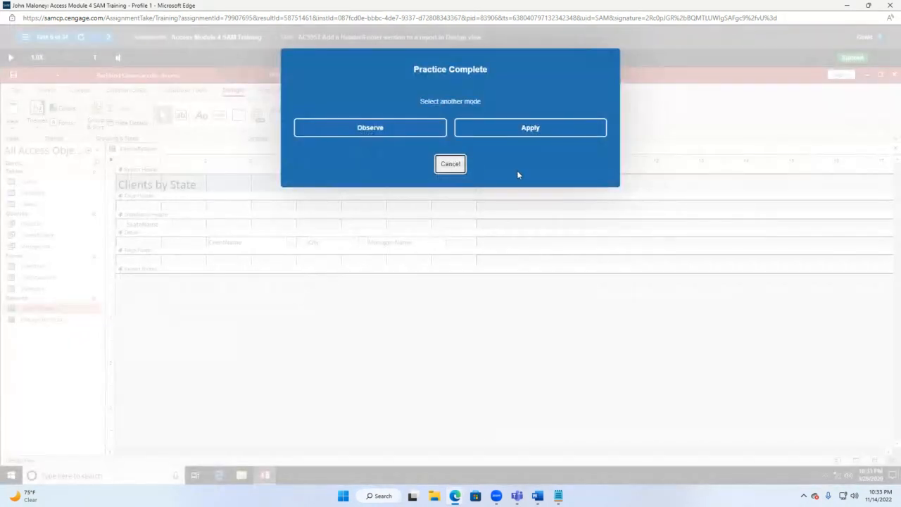
# Step: Return to Apply mode and add the Page Header and Page Footer sections to the ClientsByState report in Design view
pyautogui.click(502, 131)
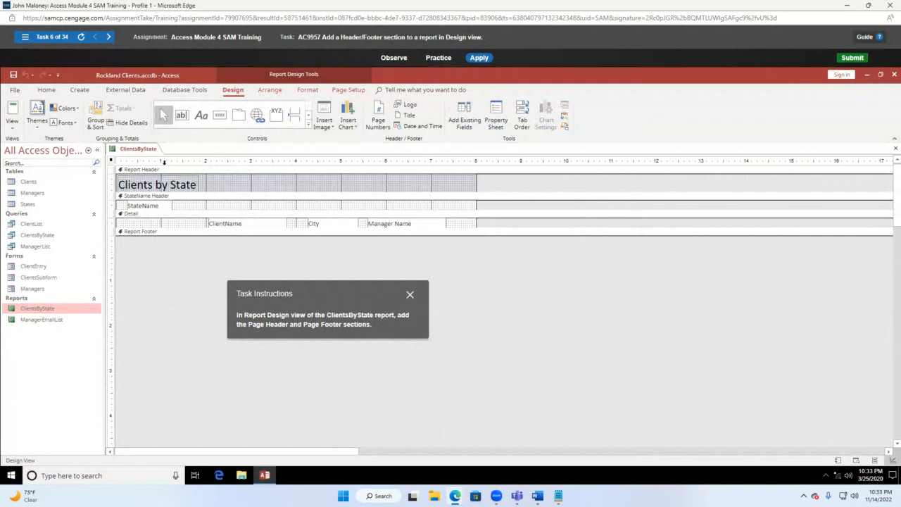
pyautogui.rightClick(272, 171)
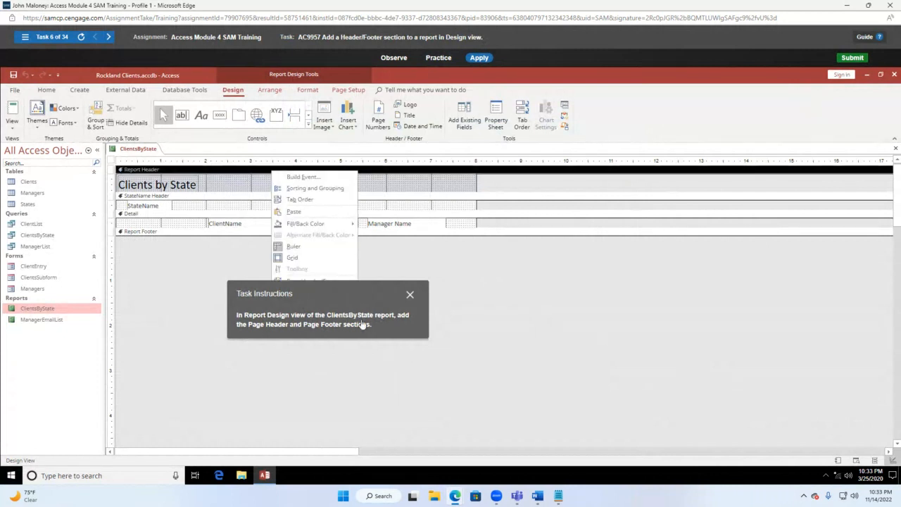
pyautogui.moveTo(362, 307); pyautogui.dragTo(572, 273)
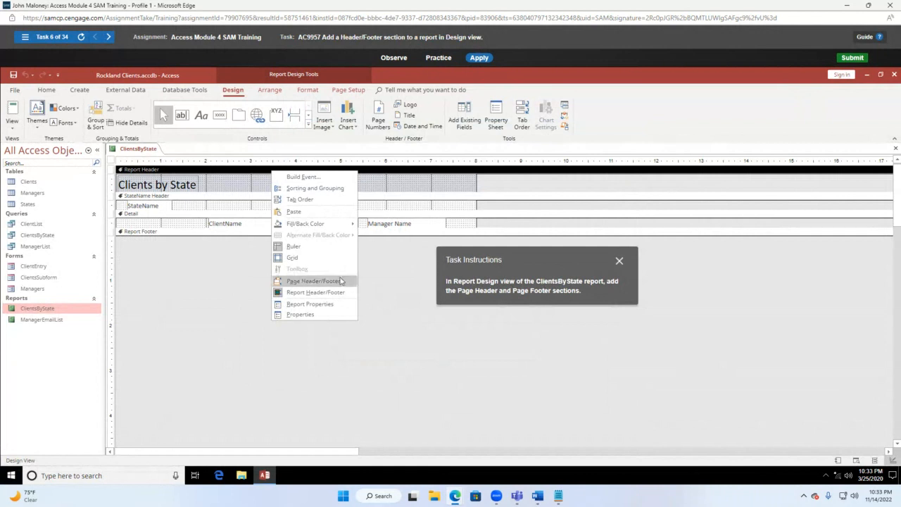
pyautogui.click(312, 281)
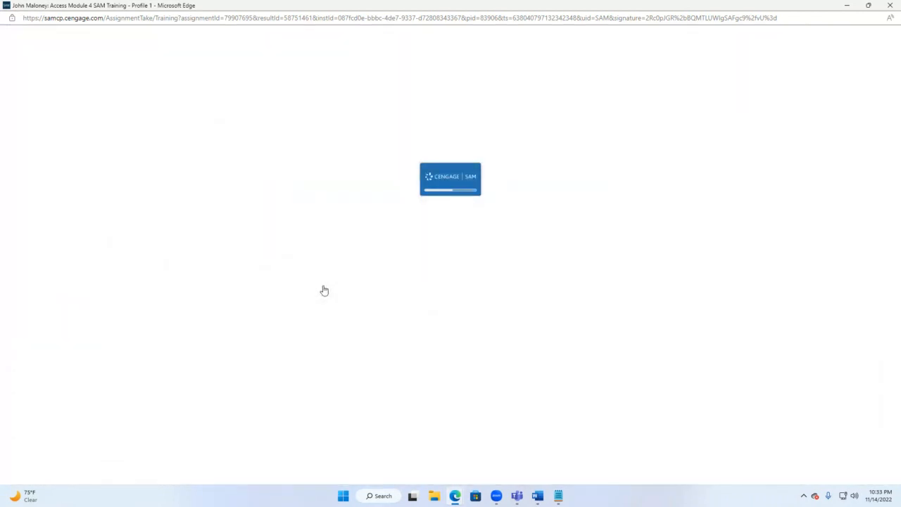
# Step: Add Sum totals to the Sales column of the SalesByRegion report in Layout view
pyautogui.moveTo(793, 421); pyautogui.dragTo(465, 211)
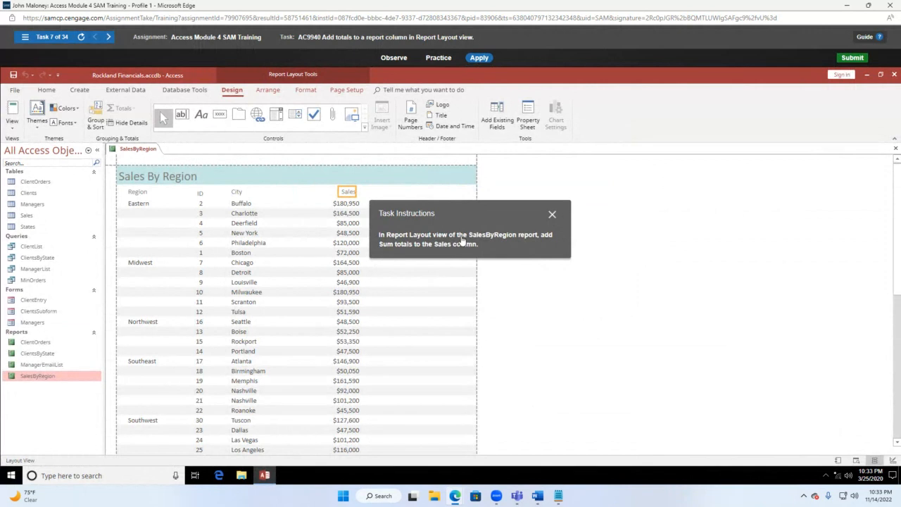
pyautogui.moveTo(463, 217); pyautogui.dragTo(595, 178)
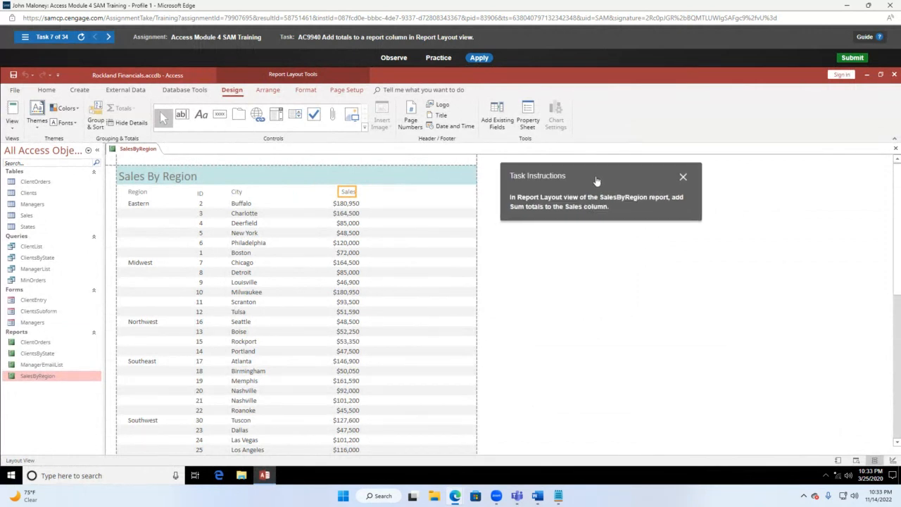
pyautogui.click(12, 124)
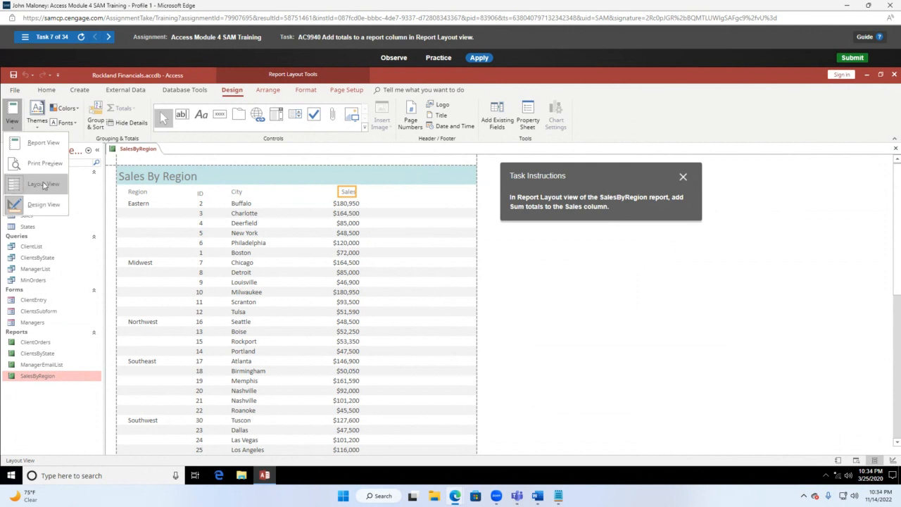
pyautogui.click(656, 281)
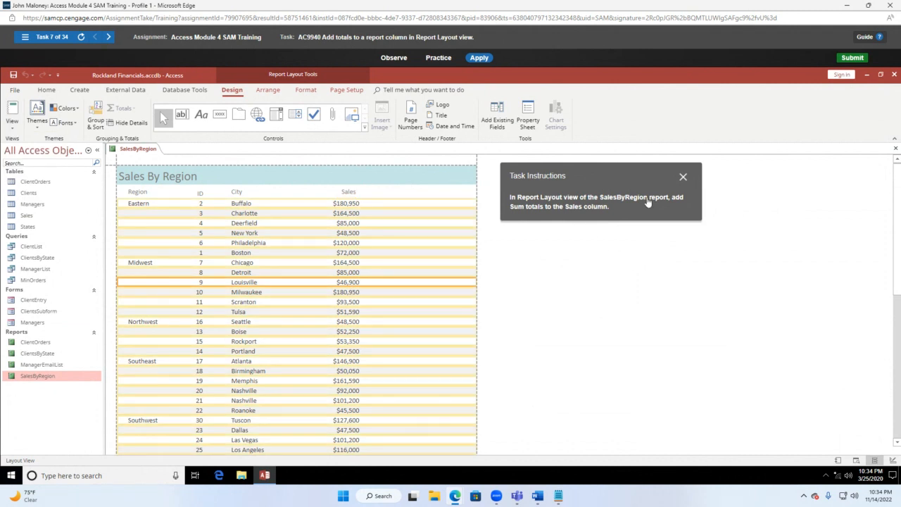
pyautogui.click(349, 193)
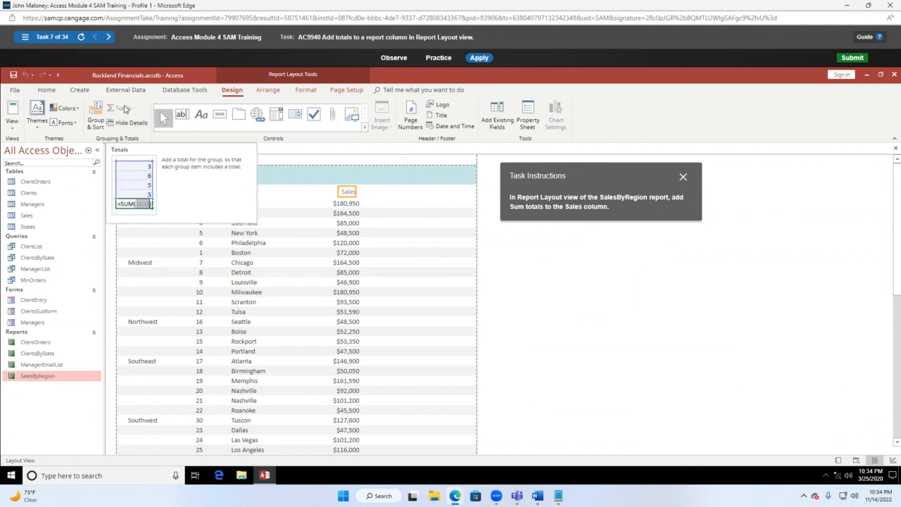
pyautogui.click(346, 205)
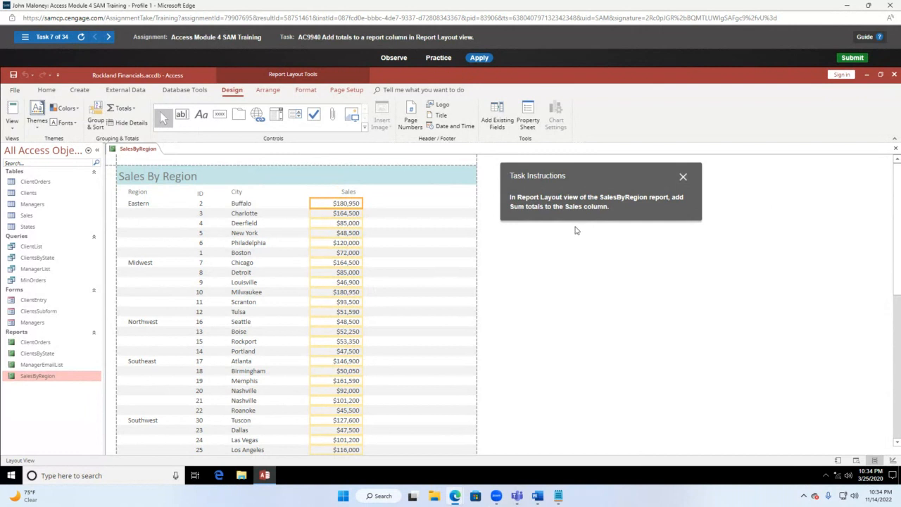
pyautogui.click(121, 108)
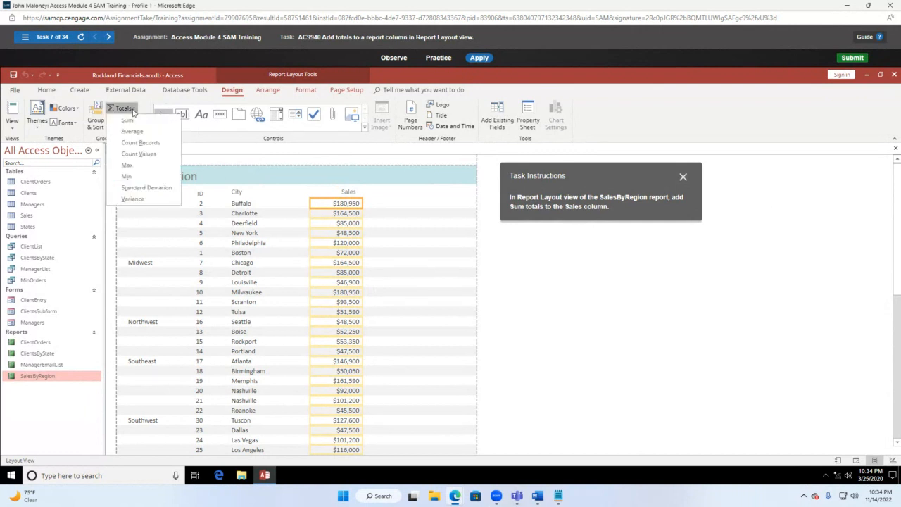
pyautogui.click(131, 121)
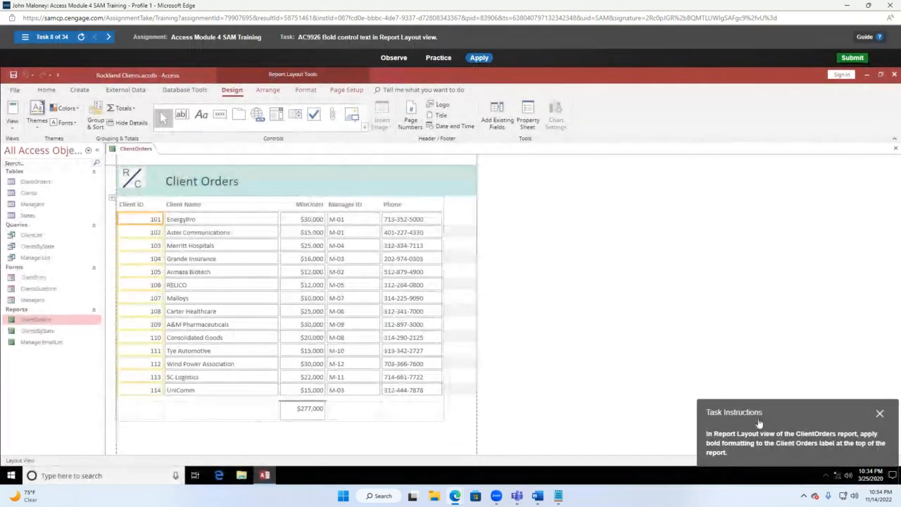
# Step: Apply bold formatting to the Client Orders title label of the ClientOrders report in Layout view
pyautogui.moveTo(798, 413); pyautogui.dragTo(571, 218)
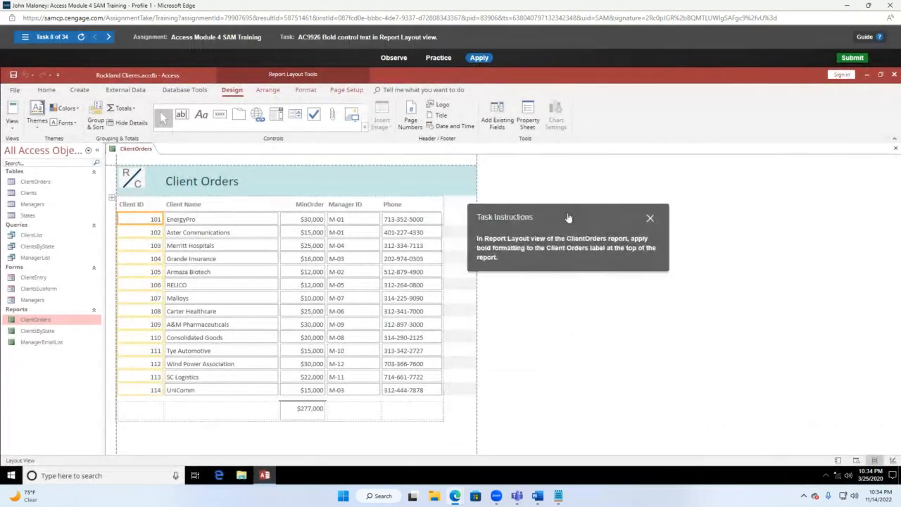
pyautogui.click(13, 129)
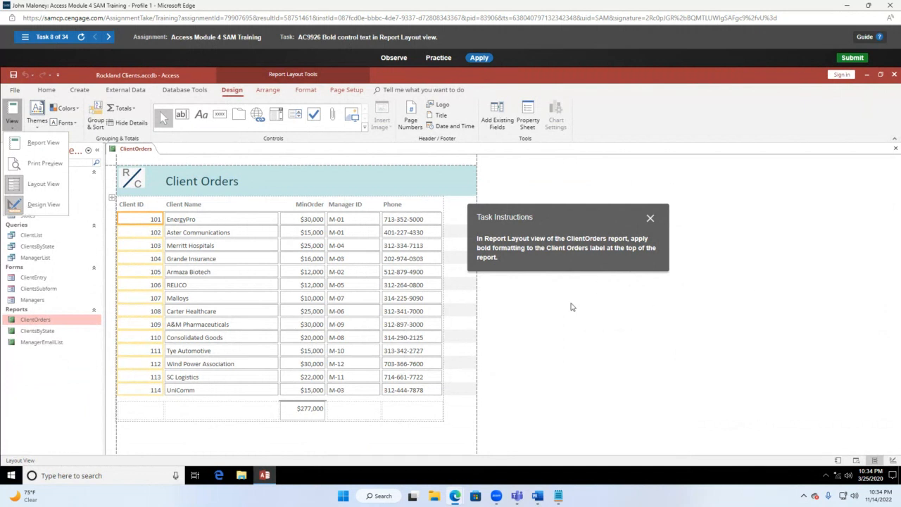
pyautogui.click(669, 328)
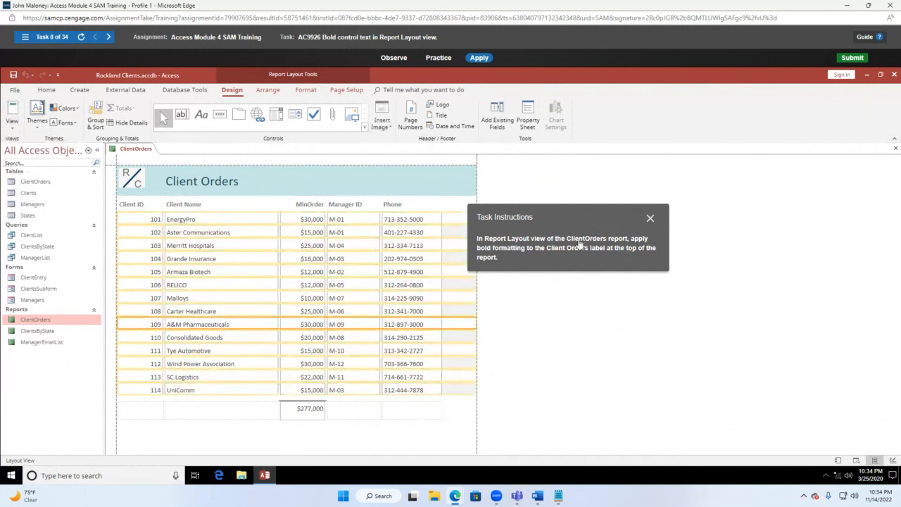
pyautogui.moveTo(561, 218); pyautogui.dragTo(587, 209)
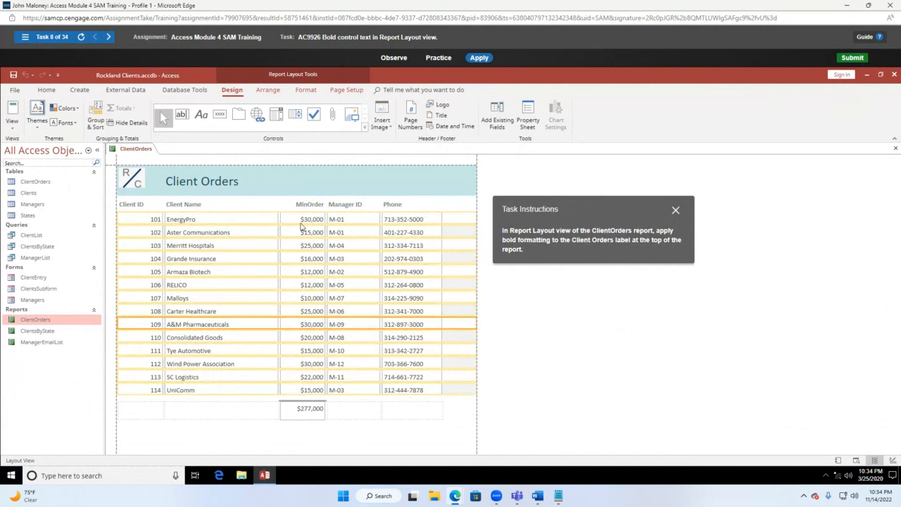
pyautogui.click(168, 182)
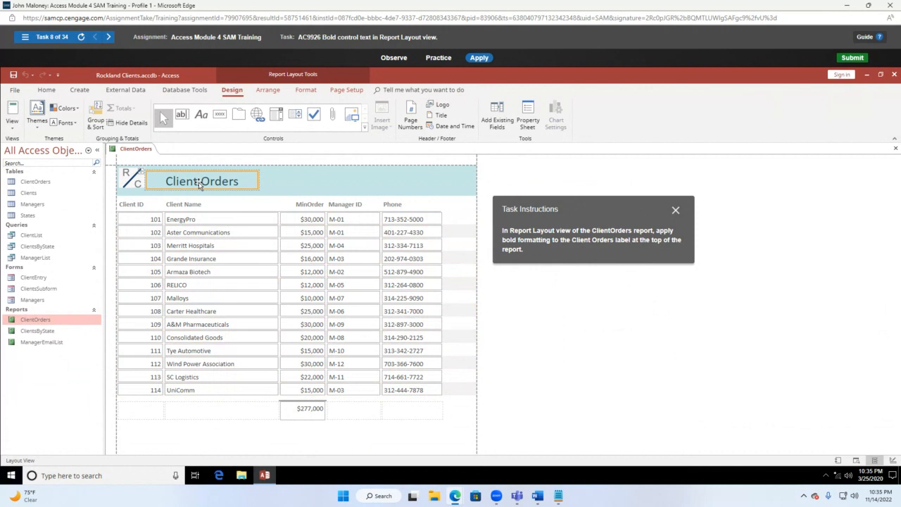
pyautogui.click(55, 93)
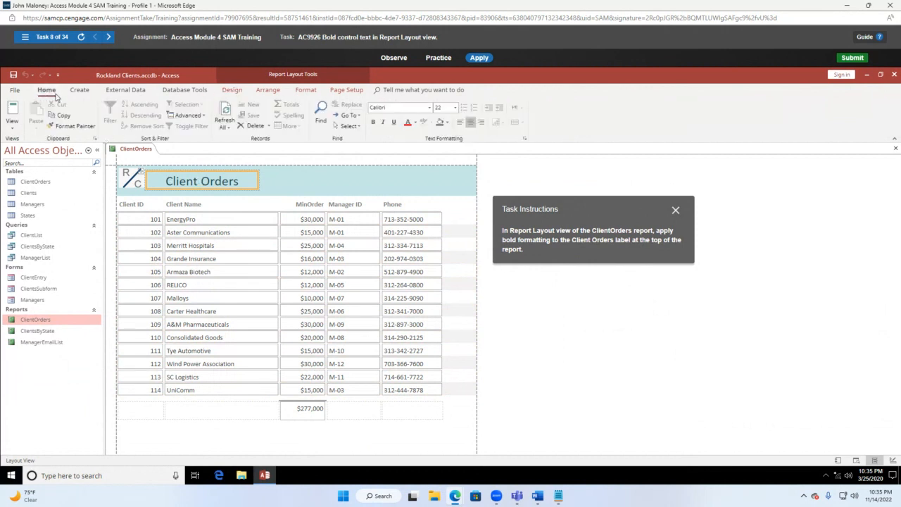
pyautogui.click(373, 122)
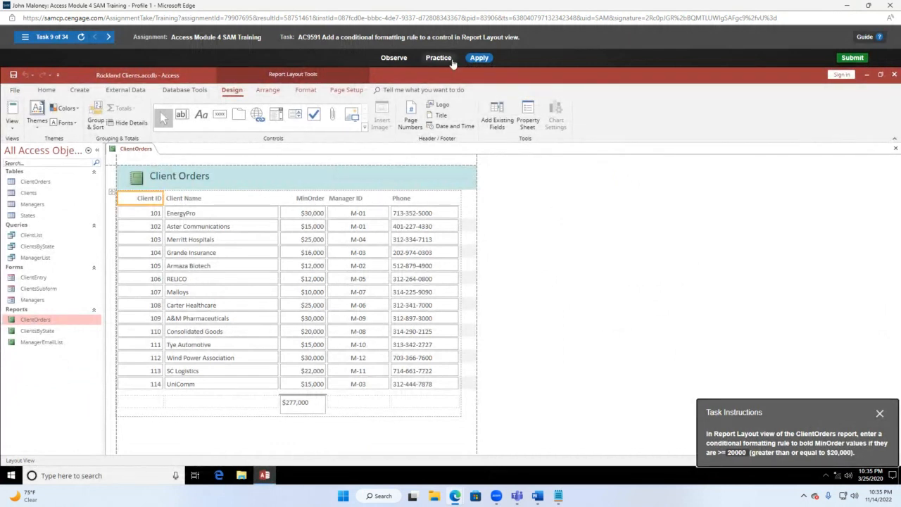
# Step: Exit the Access Module 4 SAM Training without submitting it and switch to the Collaborate screen-sharing session
pyautogui.click(889, 8)
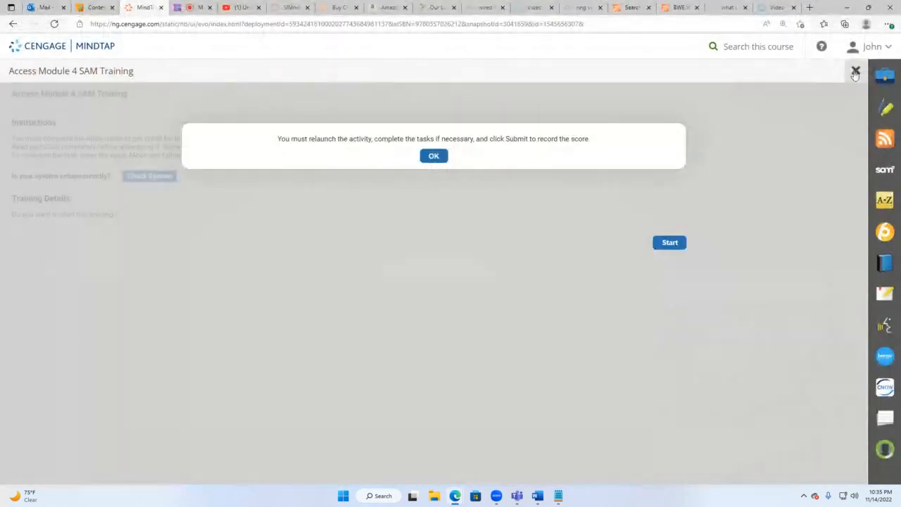
pyautogui.click(856, 73)
pyautogui.click(200, 7)
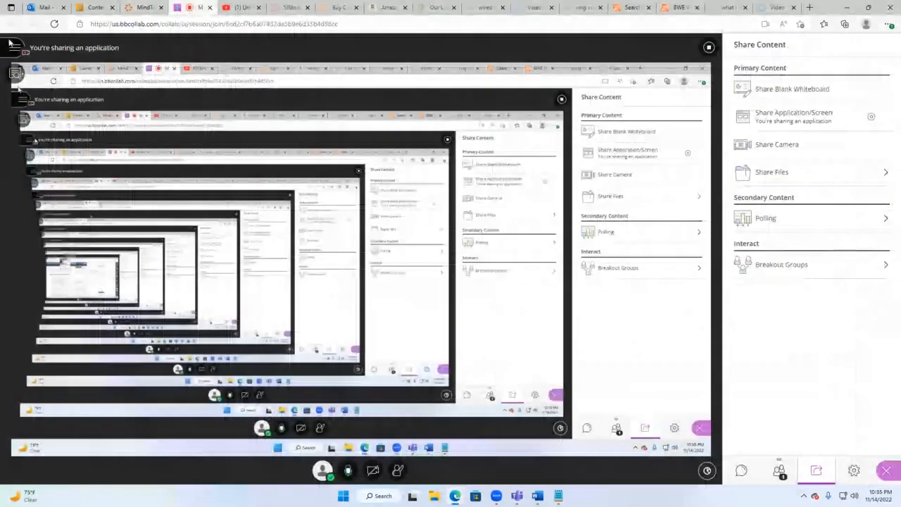